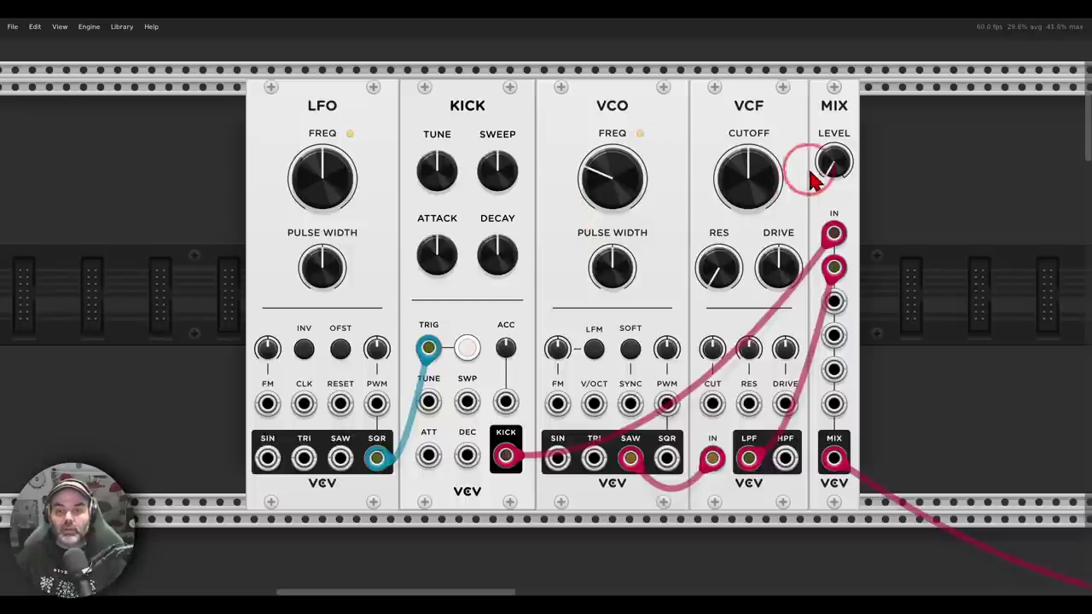
# Raise the MIX level to full to audition the kick and filtered saw together, and turn it back down to zero.
pyautogui.moveTo(825, 167); pyautogui.dragTo(826, 34)
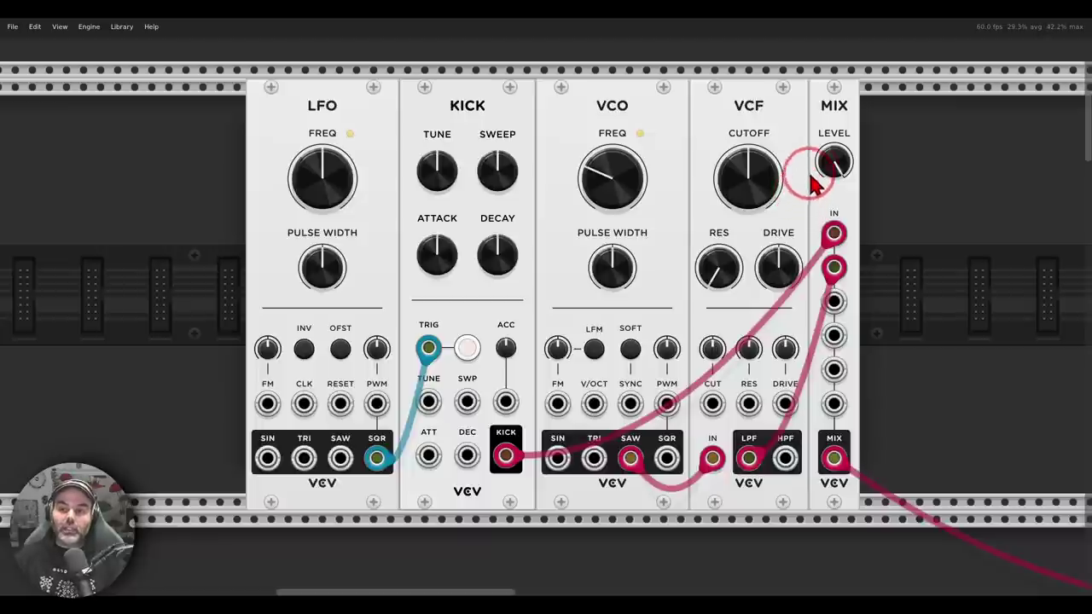
pyautogui.moveTo(831, 166); pyautogui.dragTo(547, 313)
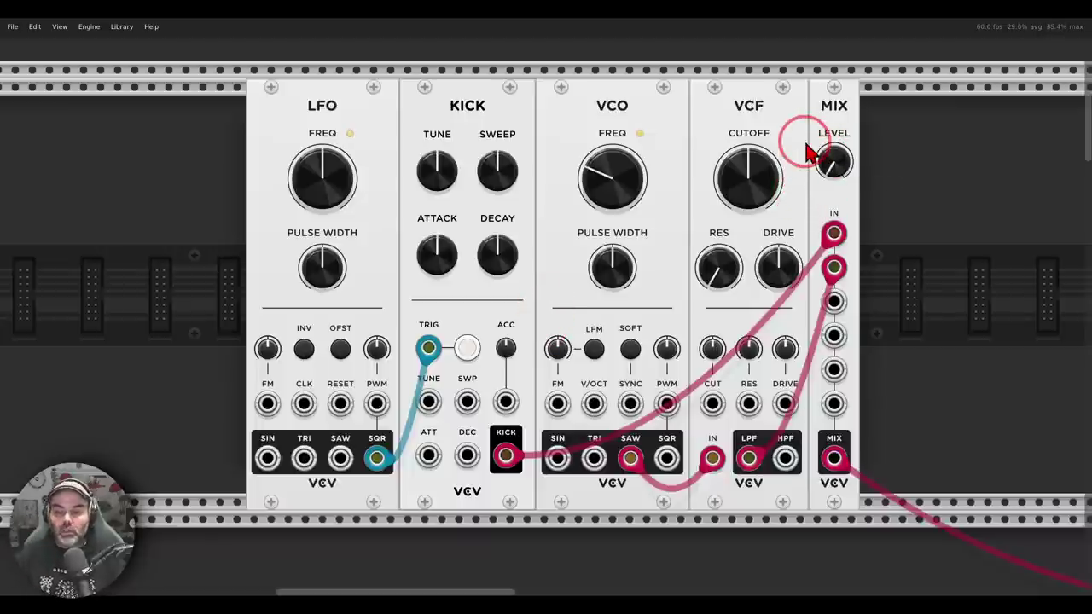
# In the patch with the Oppressor, raise the MIX level to 100% and patch the KICK output into the Oppressor's KEY input.
pyautogui.scroll(-15, 811, 154)
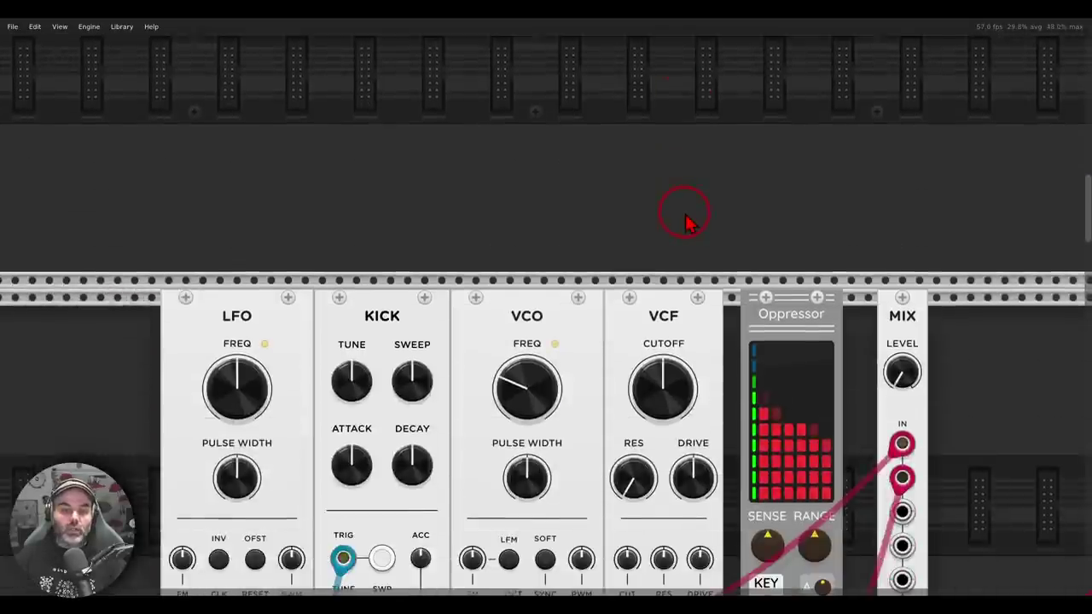
pyautogui.scroll(-5, 687, 220)
pyautogui.hscroll(-2, 700, 273)
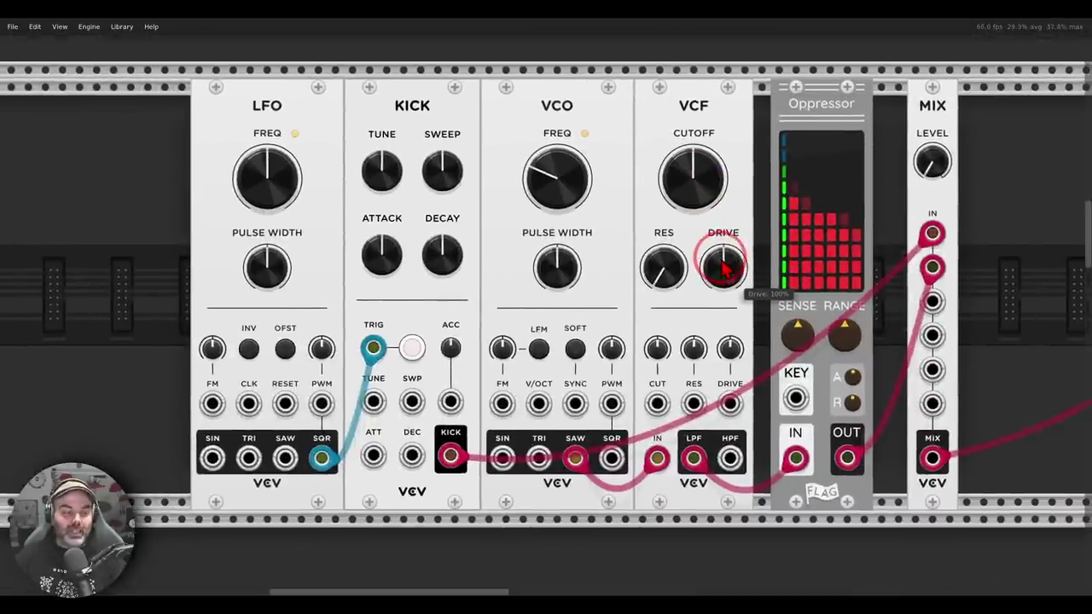
pyautogui.moveTo(722, 268); pyautogui.dragTo(719, 266)
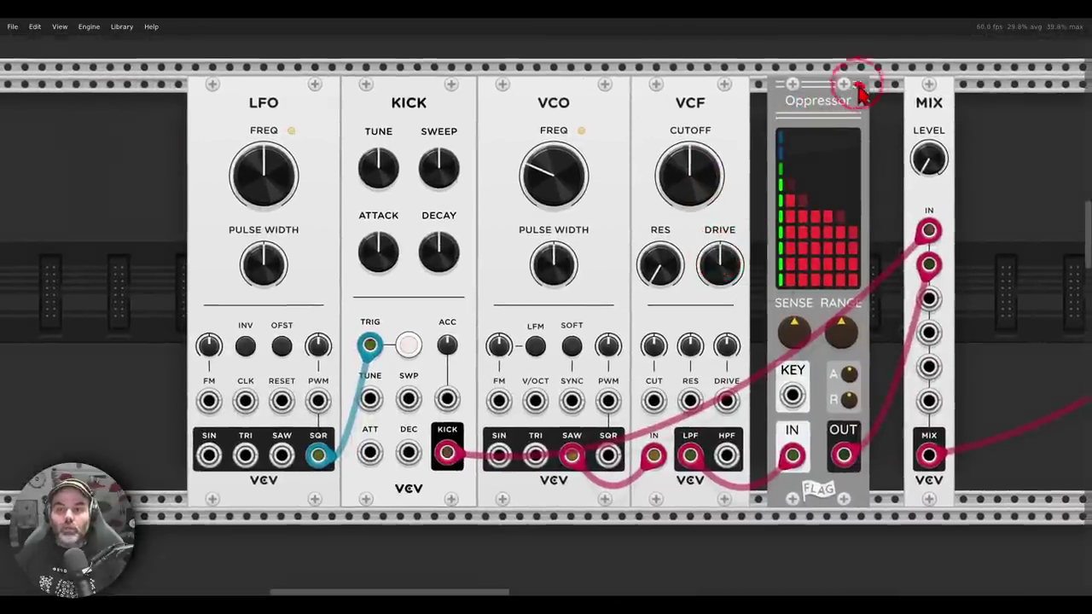
pyautogui.moveTo(858, 89)
pyautogui.mouseDown()
pyautogui.moveTo(785, 141)
pyautogui.moveTo(858, 138)
pyautogui.moveTo(865, 102)
pyautogui.mouseUp()
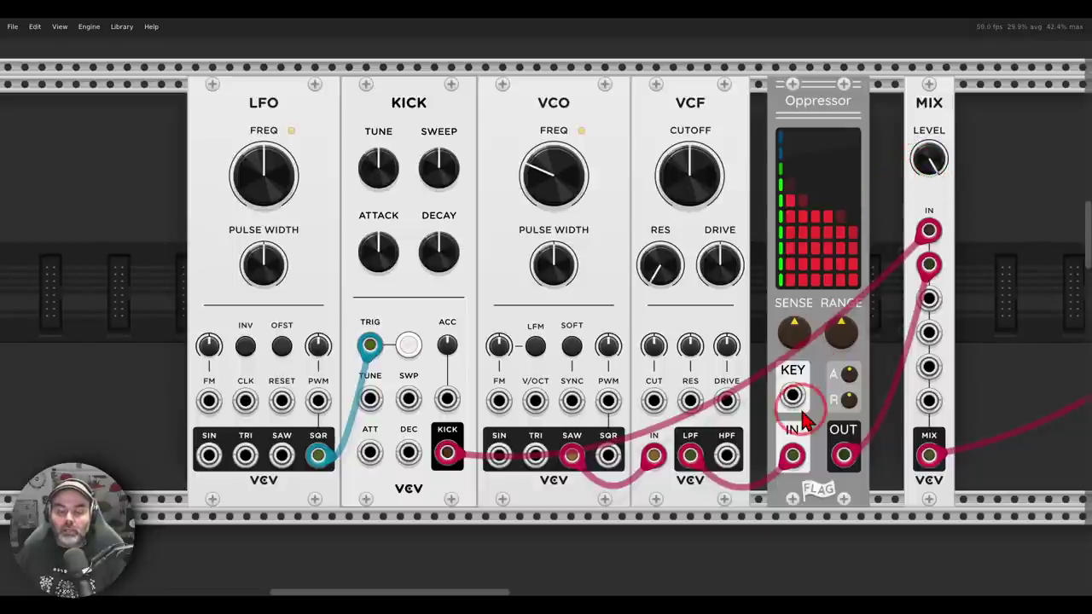
pyautogui.moveTo(796, 403); pyautogui.dragTo(451, 452)
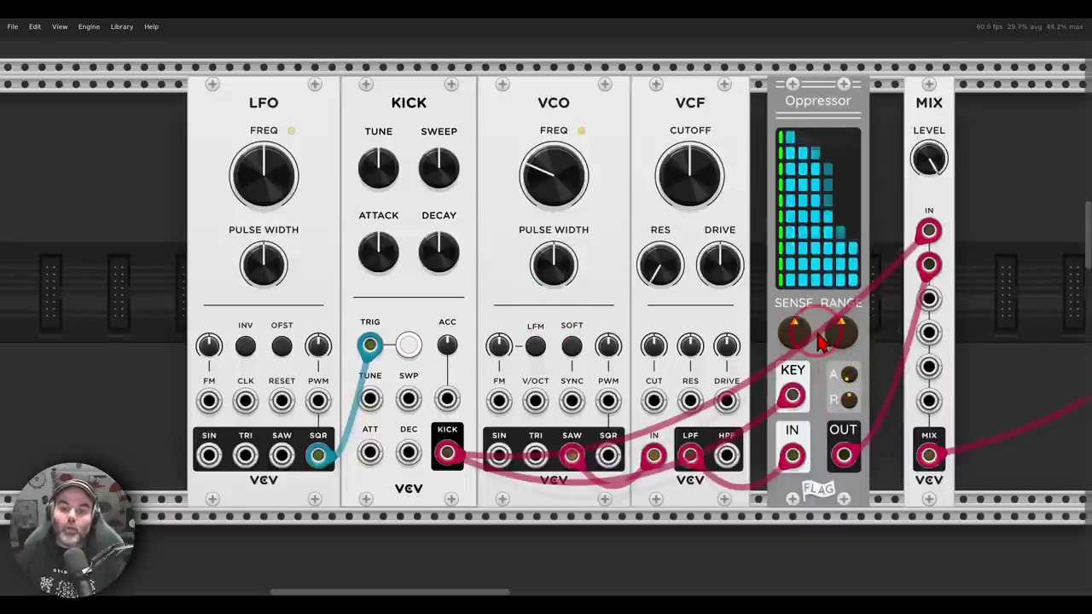
# Increase the Oppressor's SENSE and RANGE so the kick ducks the saw signal more strongly.
pyautogui.moveTo(801, 340); pyautogui.dragTo(801, 303)
pyautogui.moveTo(845, 336); pyautogui.dragTo(845, 280)
pyautogui.moveTo(791, 329); pyautogui.dragTo(792, 316)
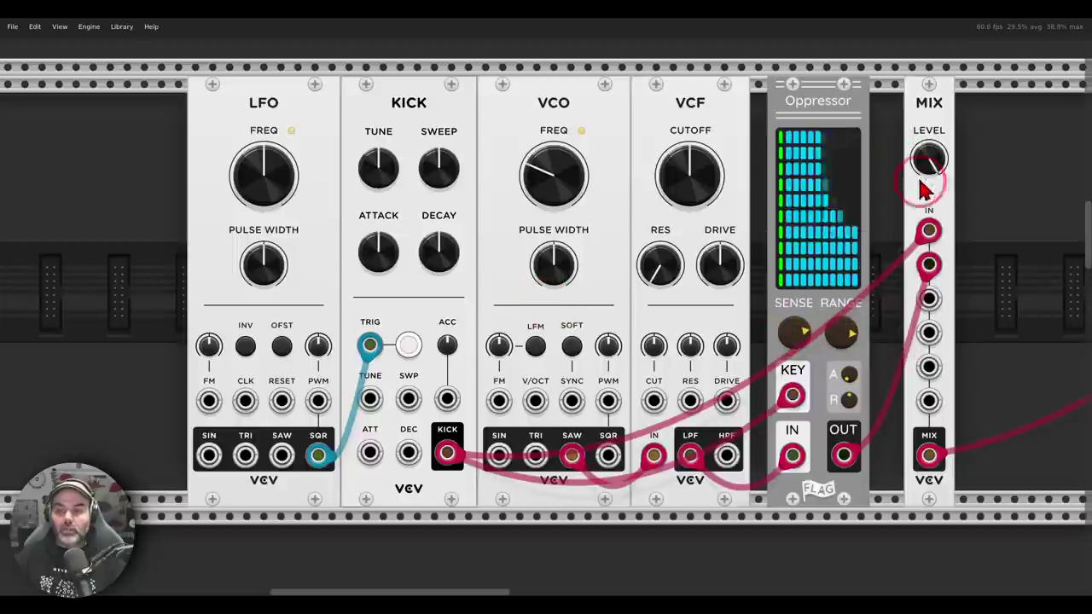
# Unplug the KICK cable from the first MIX input to hear only the ducked sound, and plug it back in.
pyautogui.moveTo(929, 230); pyautogui.dragTo(898, 189)
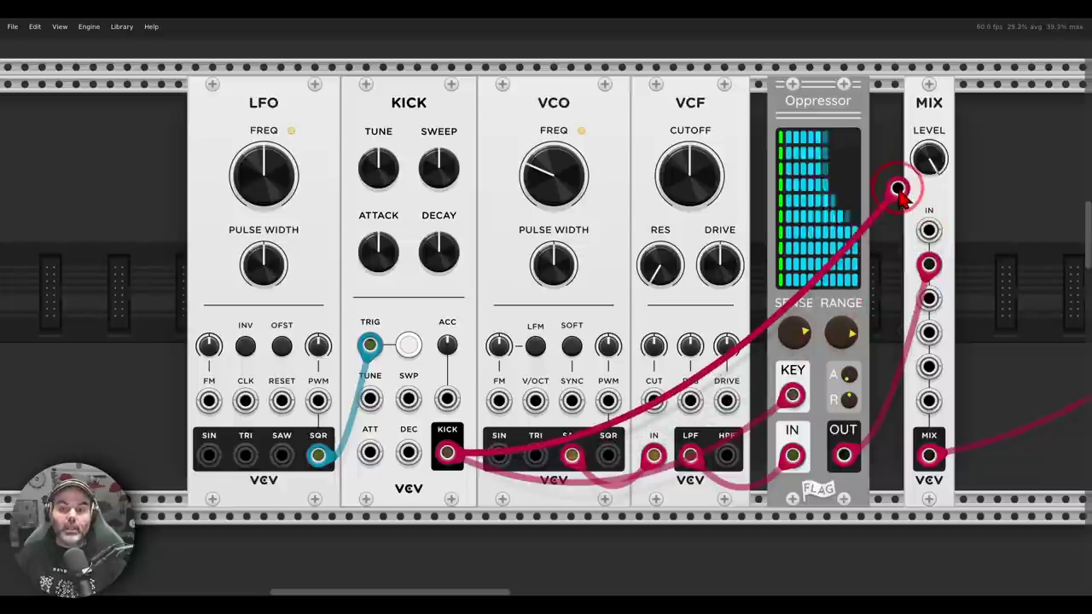
pyautogui.moveTo(898, 190); pyautogui.dragTo(898, 190)
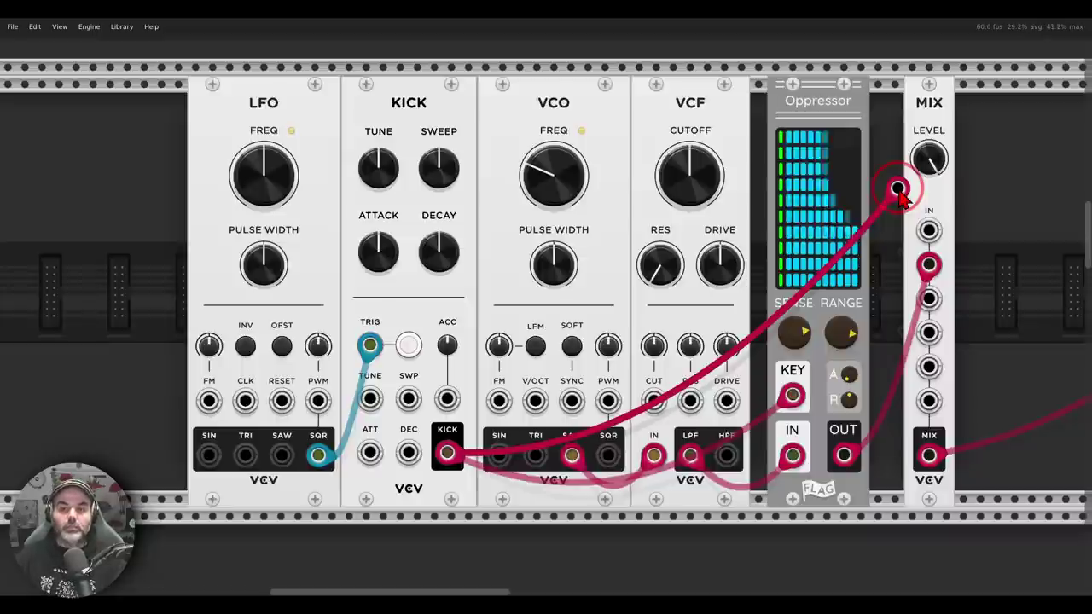
pyautogui.moveTo(899, 189); pyautogui.dragTo(927, 230)
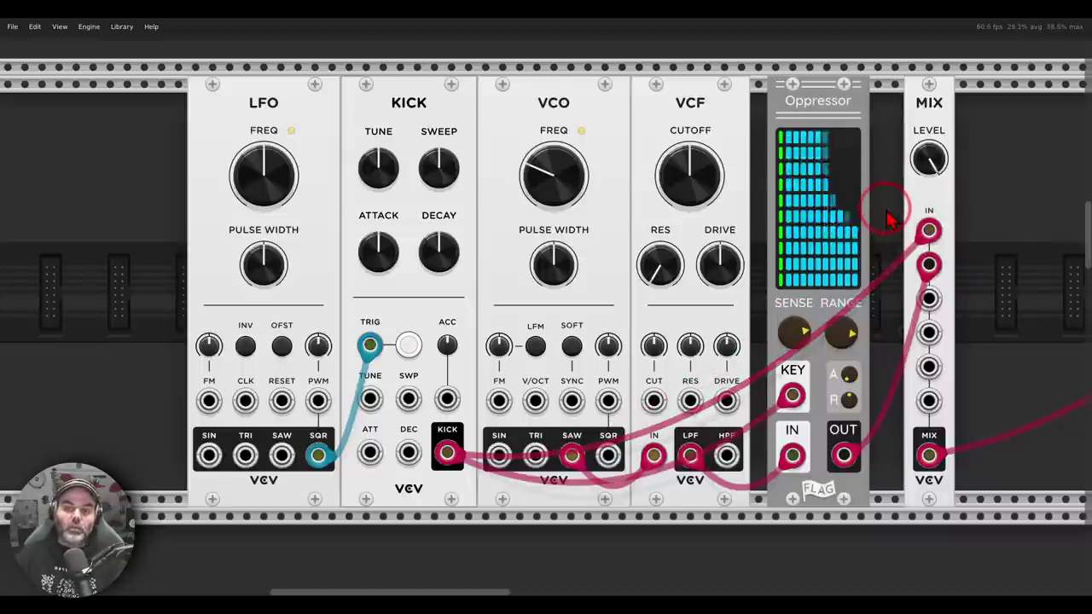
pyautogui.moveTo(918, 166)
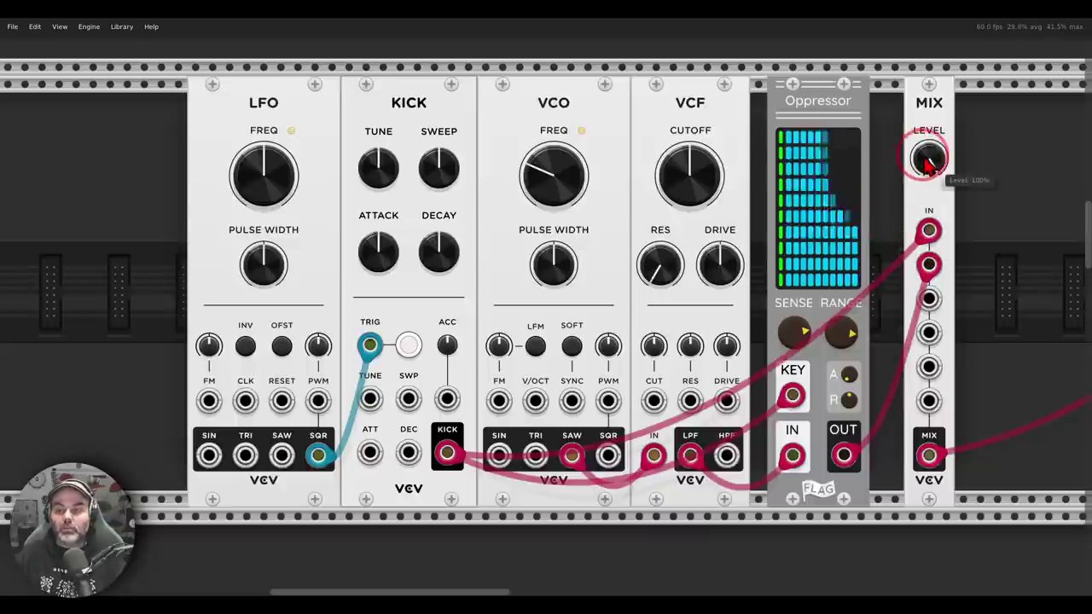
# Examine the row of compressor modules and their sidechain connections, from CompII and Dynamo through baR, miniBar and Pressor to Manic Compression.
pyautogui.scroll(-5, 814, 223)
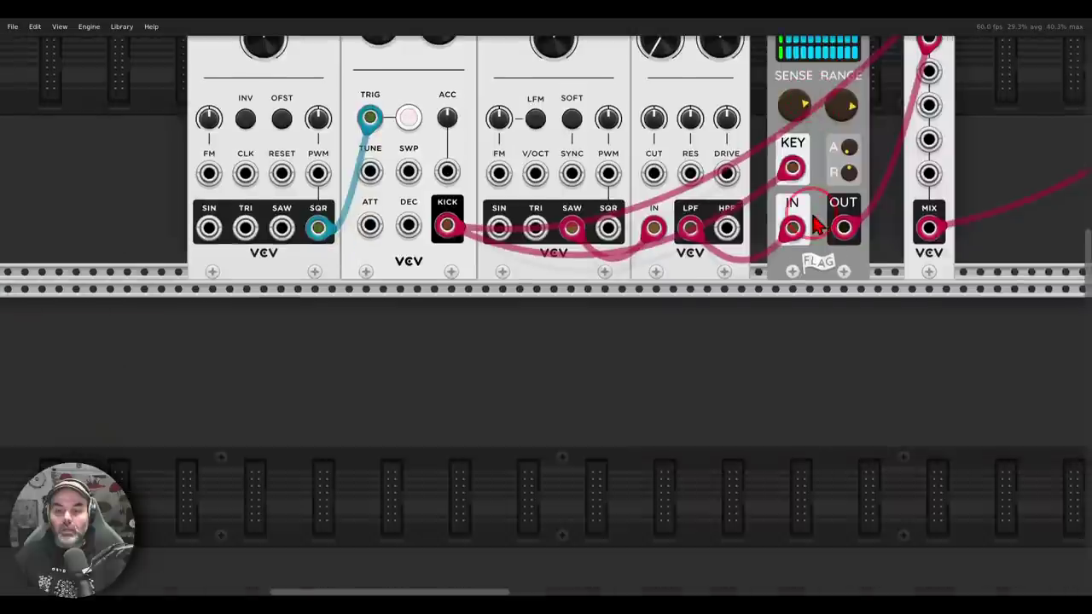
pyautogui.scroll(-7, 809, 236)
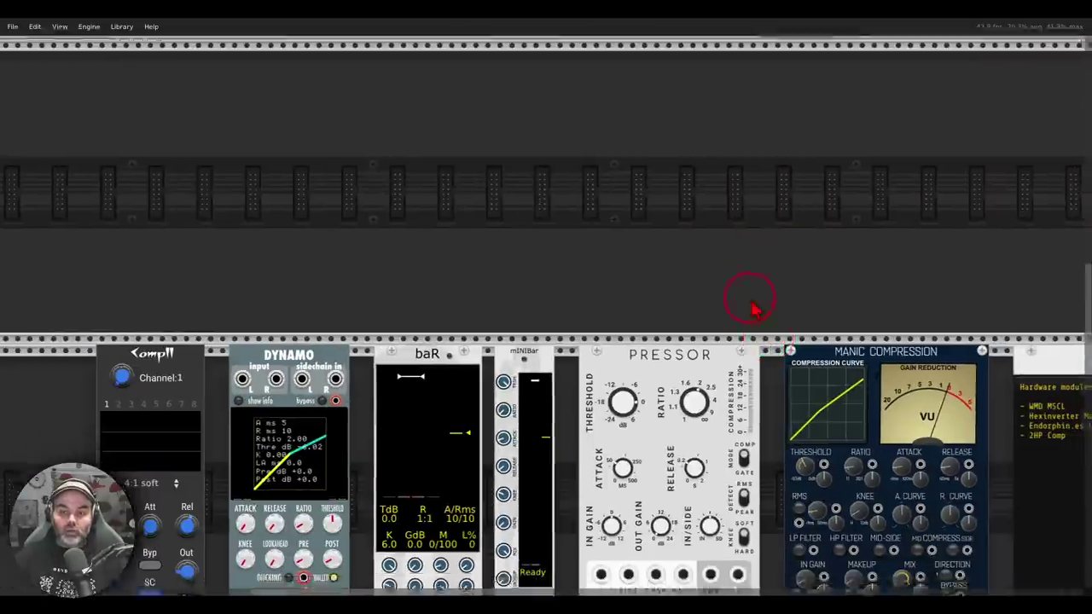
pyautogui.scroll(-4, 752, 308)
pyautogui.scroll(-2, 692, 170)
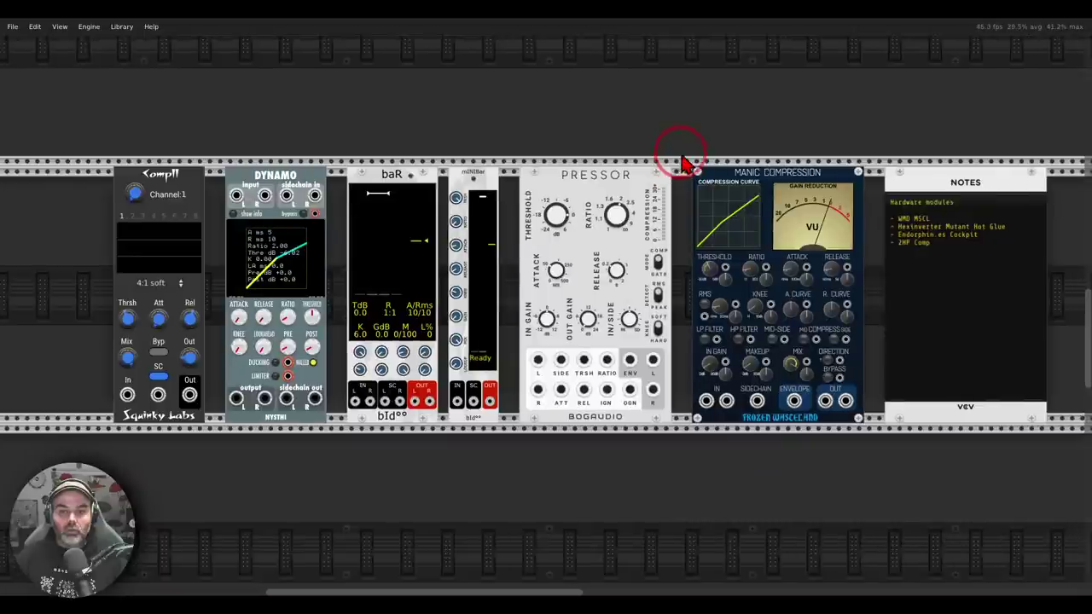
pyautogui.moveTo(684, 162); pyautogui.dragTo(684, 159)
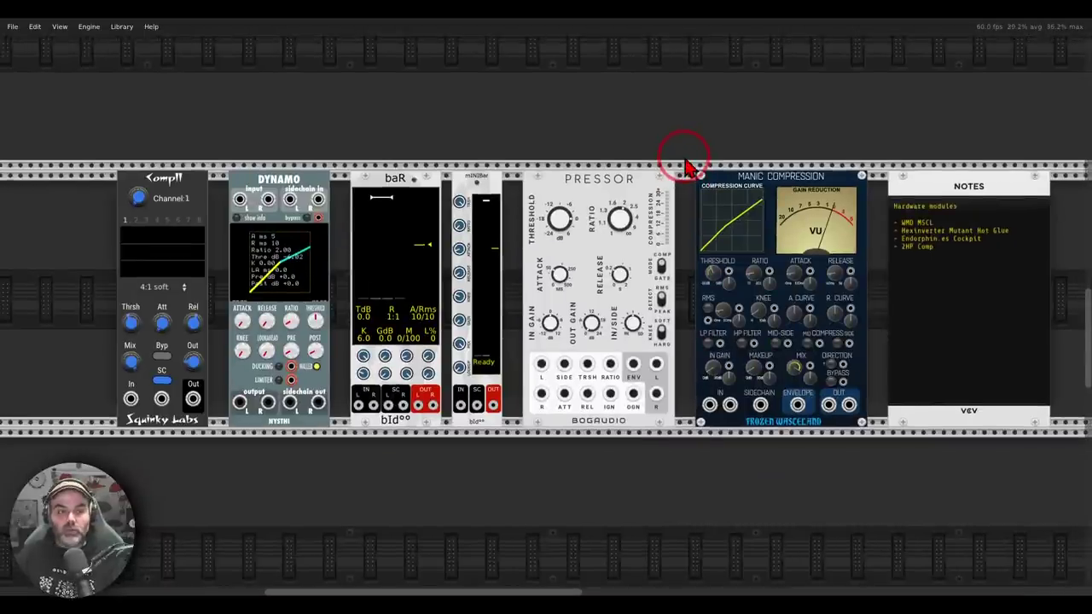
pyautogui.moveTo(179, 155)
pyautogui.mouseDown()
pyautogui.moveTo(132, 196)
pyautogui.moveTo(186, 209)
pyautogui.moveTo(187, 166)
pyautogui.mouseUp()
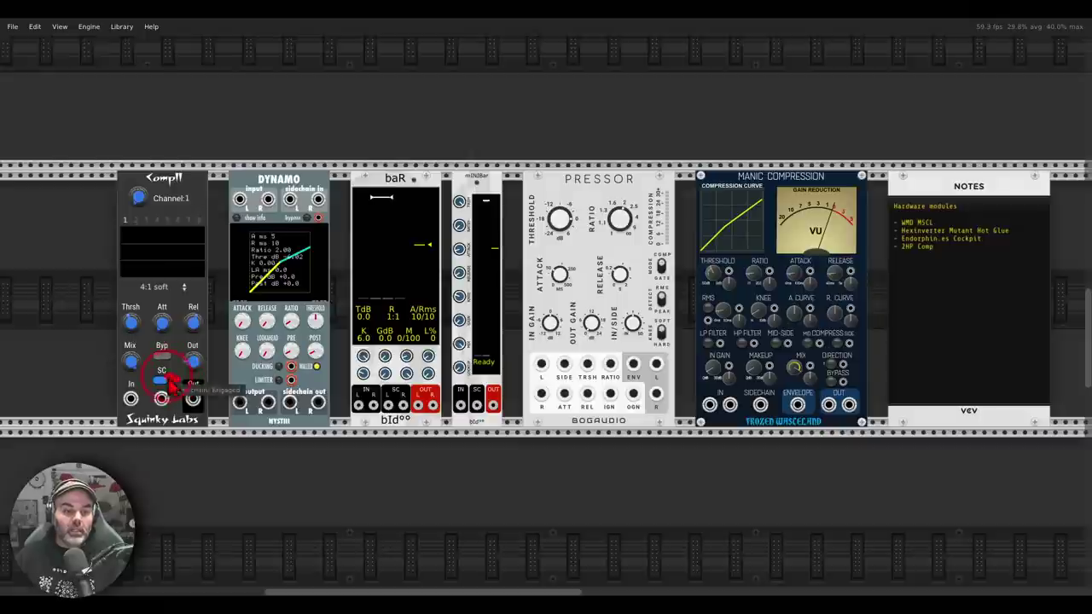
pyautogui.moveTo(170, 381)
pyautogui.mouseDown()
pyautogui.moveTo(185, 394)
pyautogui.moveTo(192, 369)
pyautogui.mouseUp()
pyautogui.moveTo(266, 179)
pyautogui.mouseDown()
pyautogui.moveTo(305, 171)
pyautogui.moveTo(258, 171)
pyautogui.moveTo(259, 208)
pyautogui.moveTo(318, 203)
pyautogui.moveTo(305, 164)
pyautogui.mouseUp()
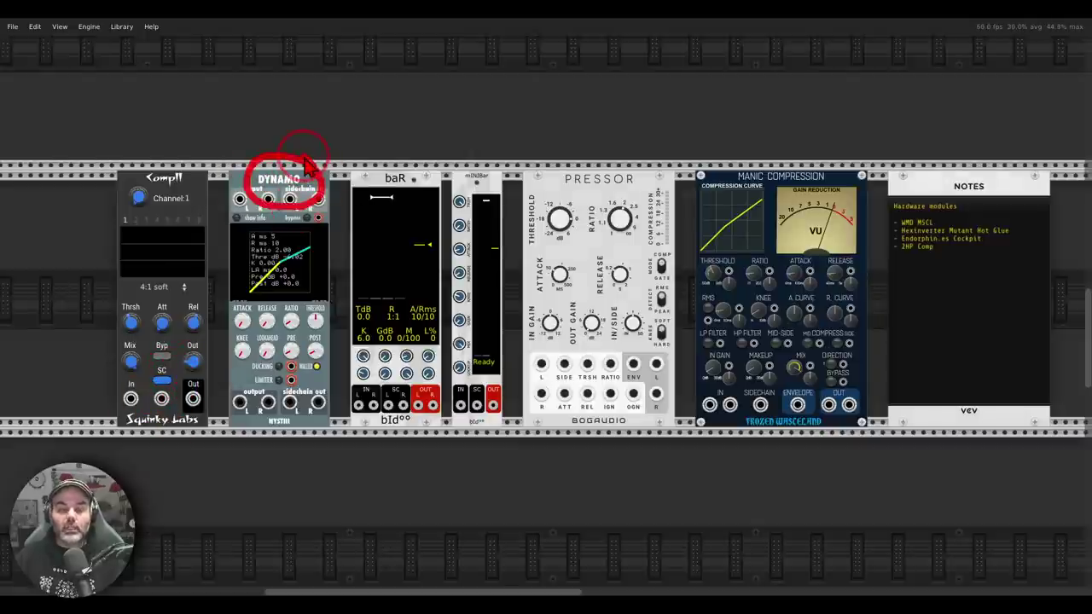
pyautogui.moveTo(331, 389)
pyautogui.mouseDown()
pyautogui.moveTo(253, 392)
pyautogui.moveTo(235, 403)
pyautogui.moveTo(238, 428)
pyautogui.moveTo(292, 446)
pyautogui.moveTo(331, 429)
pyautogui.moveTo(331, 391)
pyautogui.mouseUp()
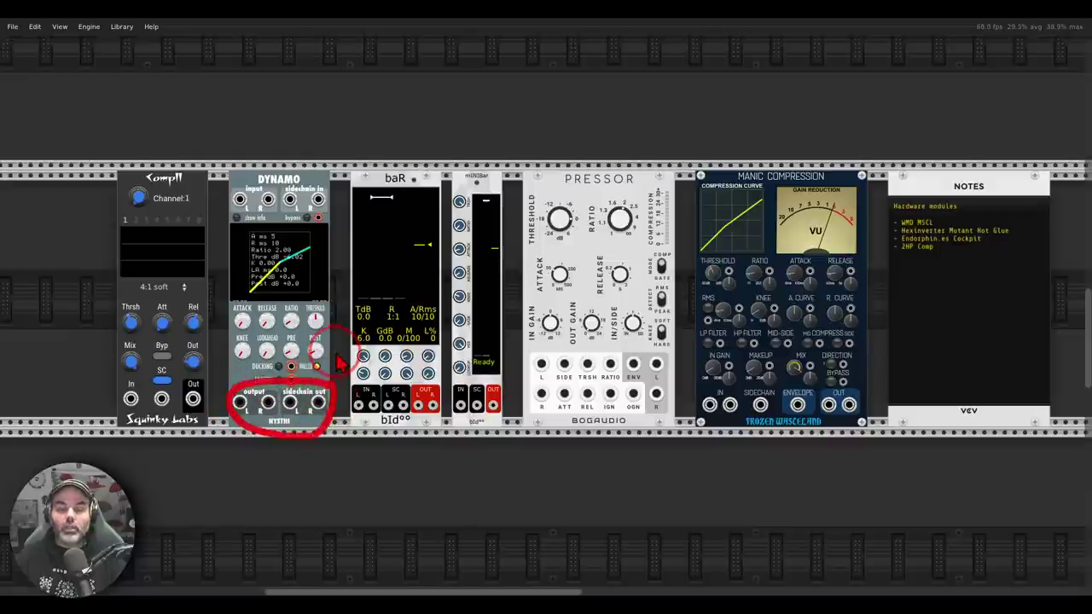
pyautogui.moveTo(490, 171)
pyautogui.mouseDown()
pyautogui.moveTo(429, 154)
pyautogui.moveTo(387, 168)
pyautogui.moveTo(381, 205)
pyautogui.moveTo(462, 223)
pyautogui.moveTo(505, 199)
pyautogui.moveTo(492, 167)
pyautogui.mouseUp()
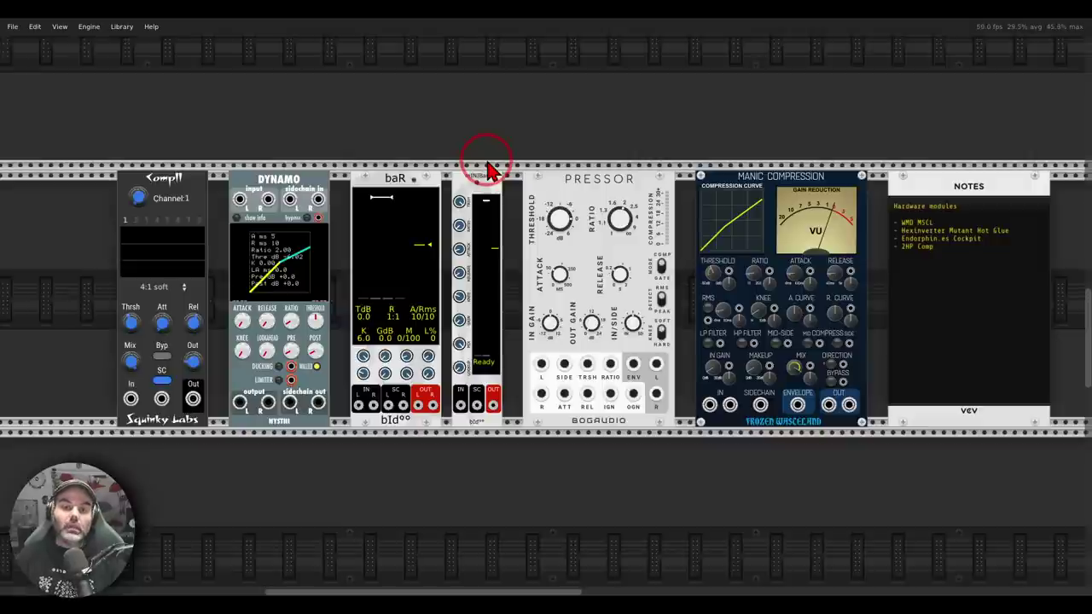
pyautogui.moveTo(638, 159)
pyautogui.mouseDown()
pyautogui.moveTo(588, 164)
pyautogui.moveTo(558, 186)
pyautogui.moveTo(616, 213)
pyautogui.moveTo(645, 179)
pyautogui.mouseUp()
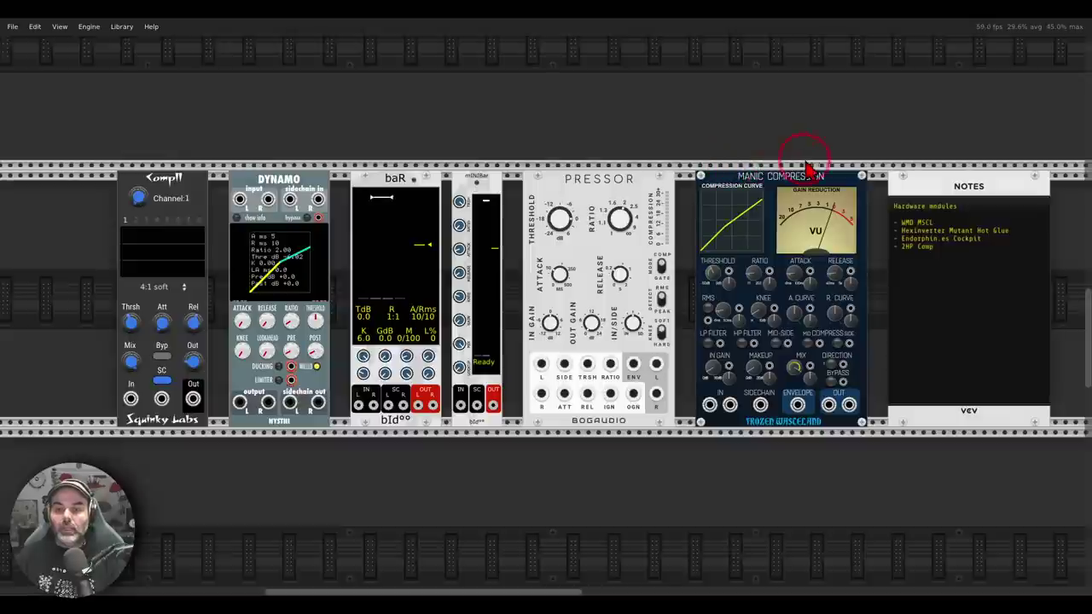
pyautogui.moveTo(825, 156)
pyautogui.mouseDown()
pyautogui.moveTo(774, 158)
pyautogui.moveTo(735, 207)
pyautogui.moveTo(834, 164)
pyautogui.mouseUp()
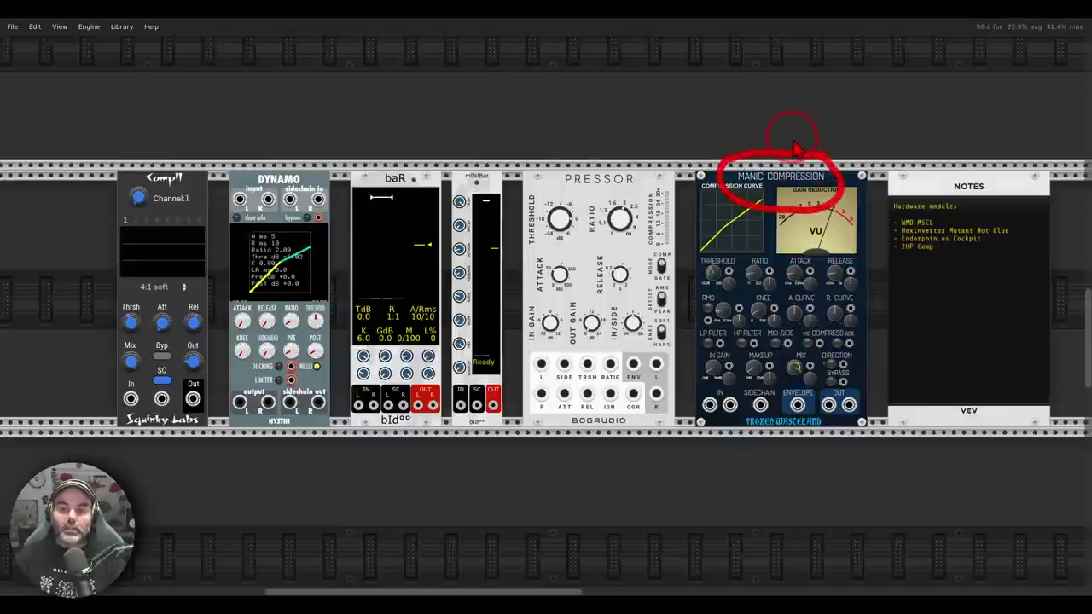
pyautogui.moveTo(870, 249)
pyautogui.mouseDown()
pyautogui.moveTo(730, 249)
pyautogui.moveTo(697, 269)
pyautogui.moveTo(686, 358)
pyautogui.moveTo(703, 435)
pyautogui.moveTo(793, 459)
pyautogui.moveTo(872, 438)
pyautogui.moveTo(887, 310)
pyautogui.moveTo(872, 252)
pyautogui.mouseUp()
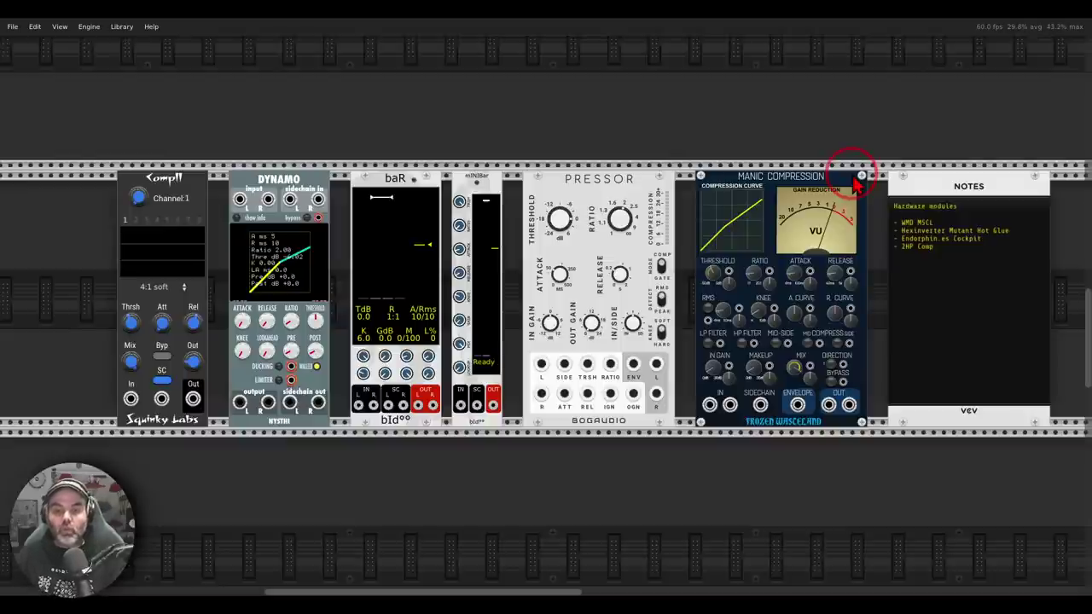
# In the large patch with the Manic Compression module, unmute the KICK channel on the MixMaster.
pyautogui.scroll(-15, 614, 214)
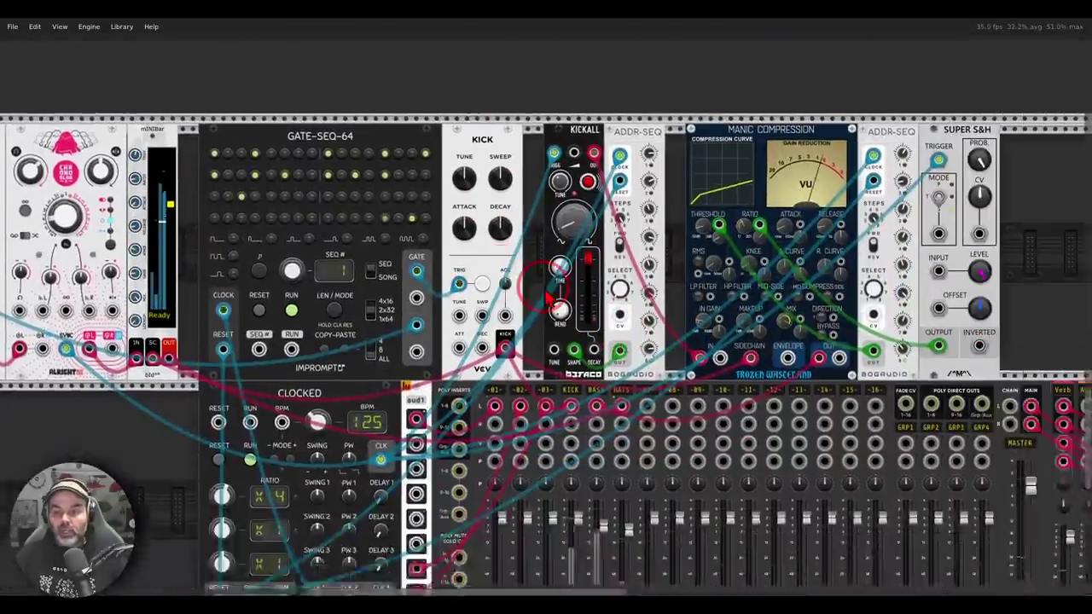
pyautogui.moveTo(546, 290); pyautogui.dragTo(485, 252)
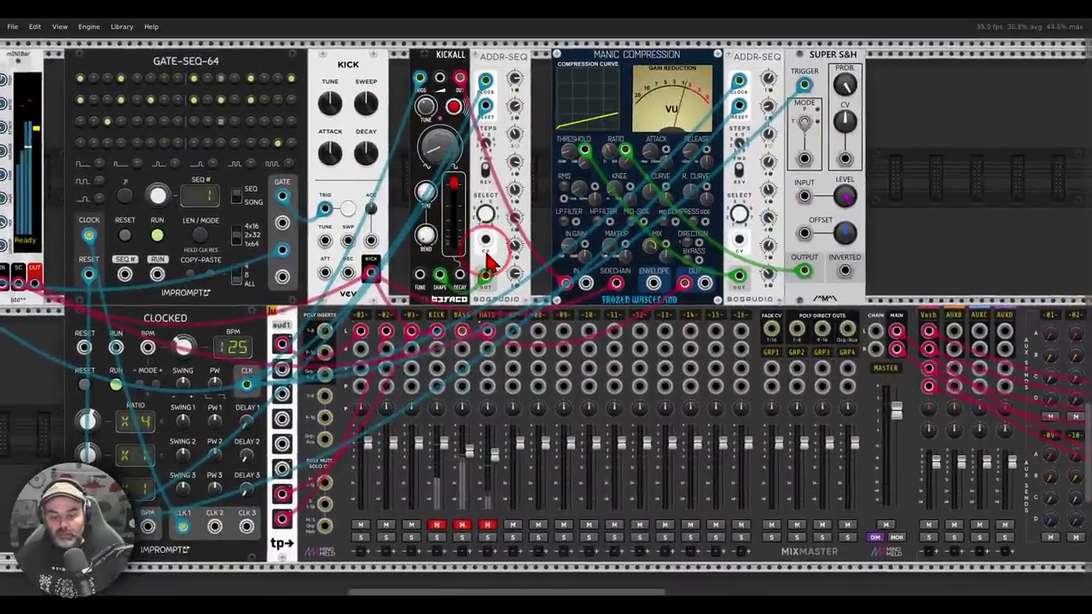
pyautogui.moveTo(492, 256); pyautogui.dragTo(532, 258)
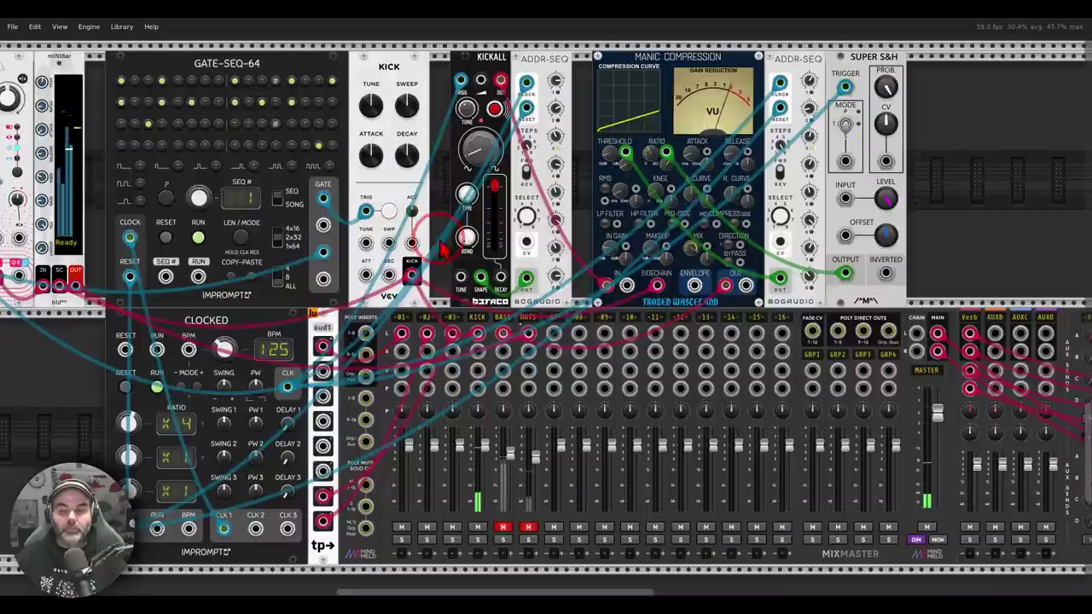
# Unmute the BASS channel on the MixMaster, solo it to hear the ducking, and release the solo so it plays with the kick.
pyautogui.hscroll(-3, 506, 241)
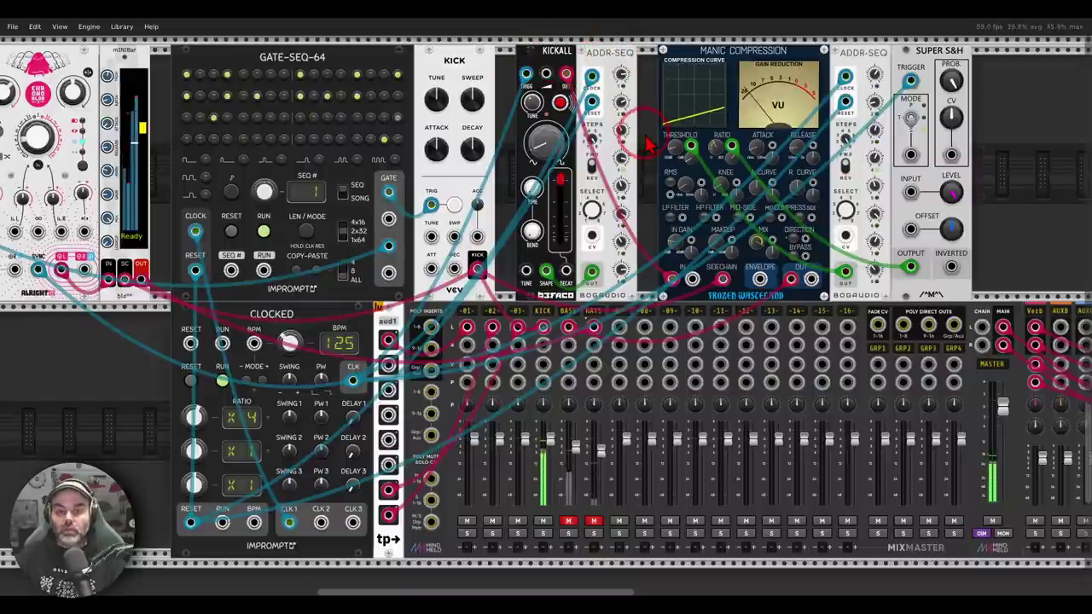
pyautogui.moveTo(643, 134); pyautogui.dragTo(637, 135)
pyautogui.hscroll(1, 641, 145)
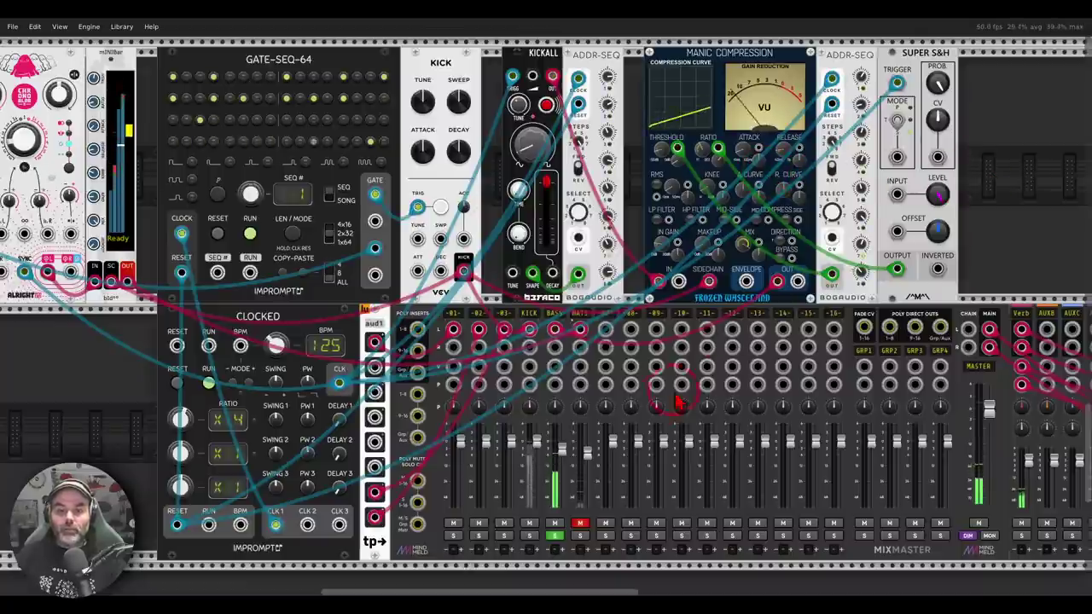
pyautogui.click(555, 536)
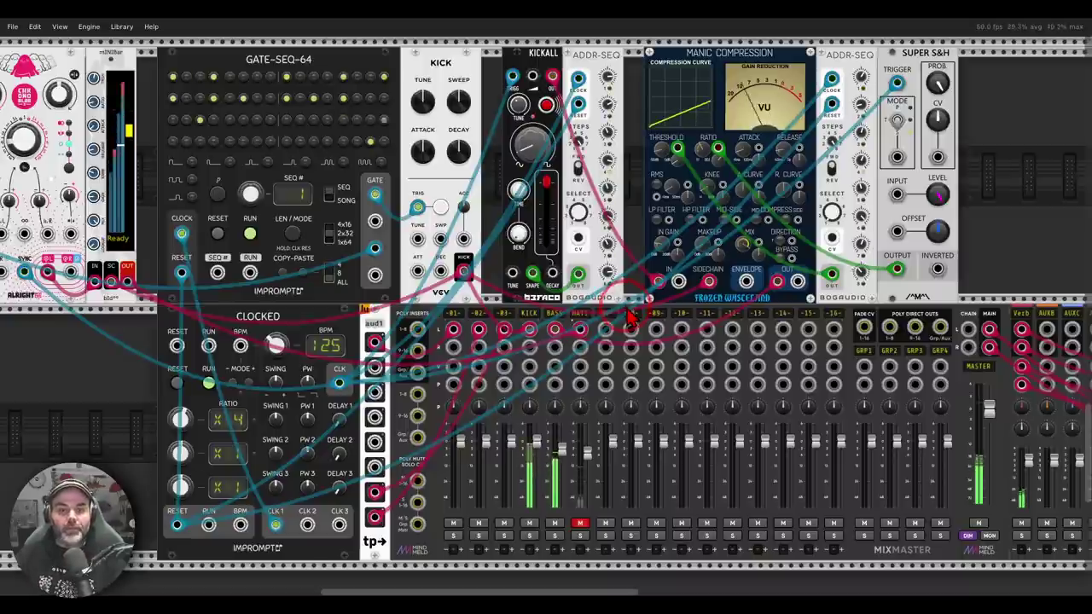
# Examine the hi-hat signal chain from the C-HAT output through the Chronoblob delay into the miniBar compressor and its sidechain.
pyautogui.moveTo(418, 333); pyautogui.dragTo(824, 349)
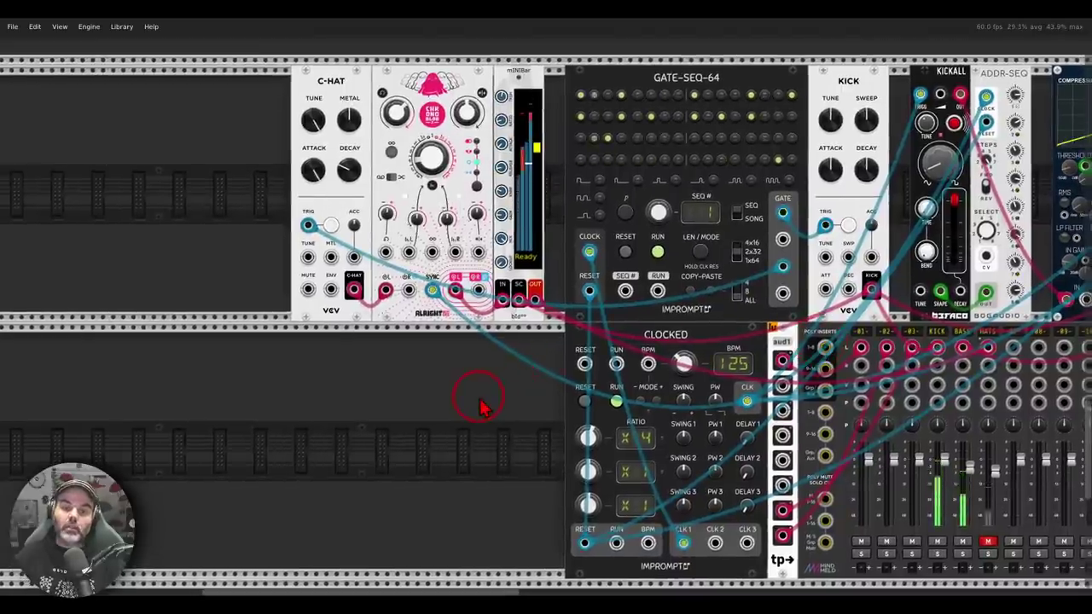
pyautogui.moveTo(361, 275)
pyautogui.mouseDown()
pyautogui.moveTo(356, 266)
pyautogui.moveTo(357, 314)
pyautogui.moveTo(363, 266)
pyautogui.moveTo(388, 243)
pyautogui.moveTo(394, 265)
pyautogui.mouseUp()
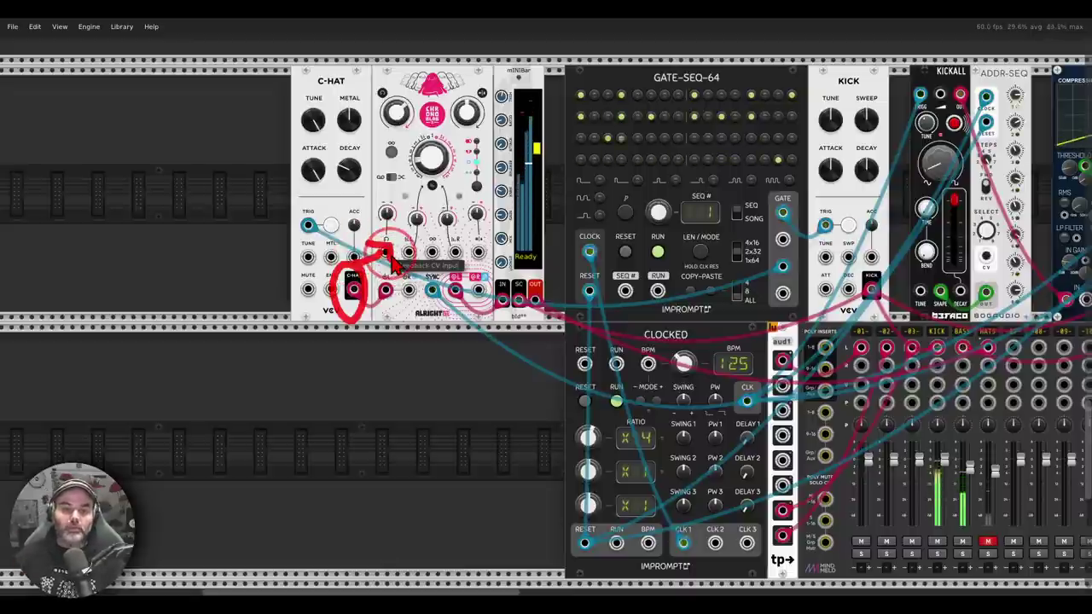
pyautogui.press('Escape')
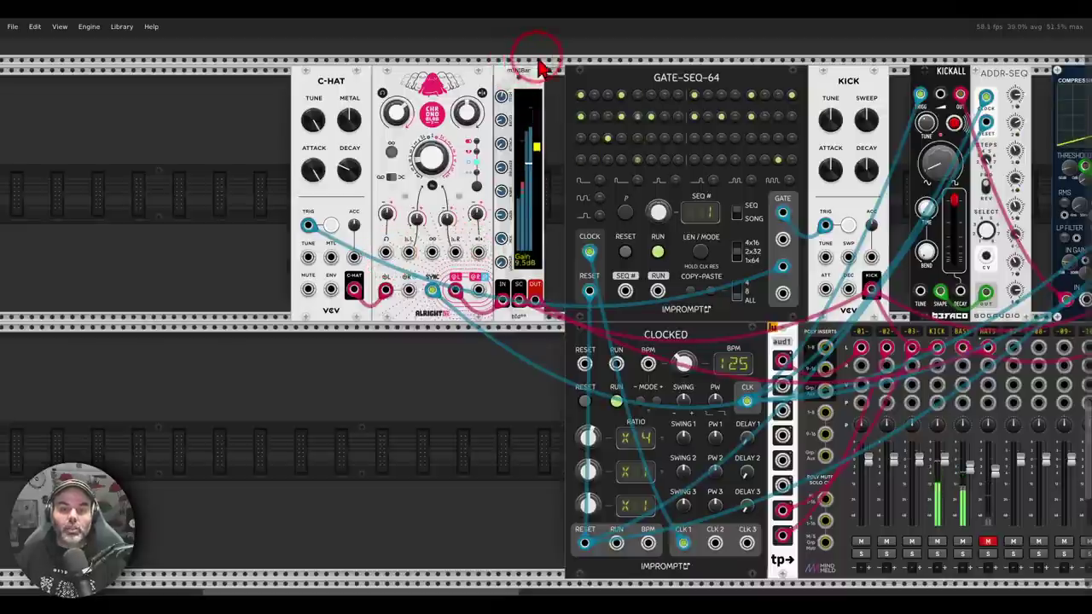
pyautogui.moveTo(543, 67)
pyautogui.mouseDown()
pyautogui.moveTo(502, 68)
pyautogui.moveTo(501, 87)
pyautogui.moveTo(525, 101)
pyautogui.moveTo(539, 68)
pyautogui.mouseUp()
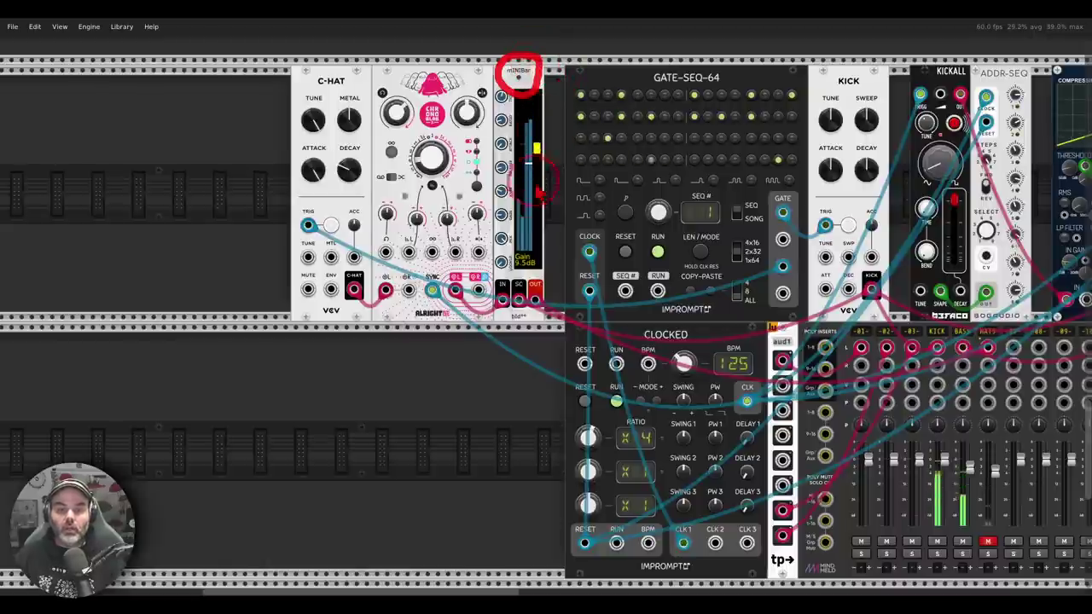
pyautogui.moveTo(546, 252)
pyautogui.mouseDown()
pyautogui.moveTo(507, 269)
pyautogui.moveTo(512, 328)
pyautogui.moveTo(556, 283)
pyautogui.mouseUp()
pyautogui.press('Escape')
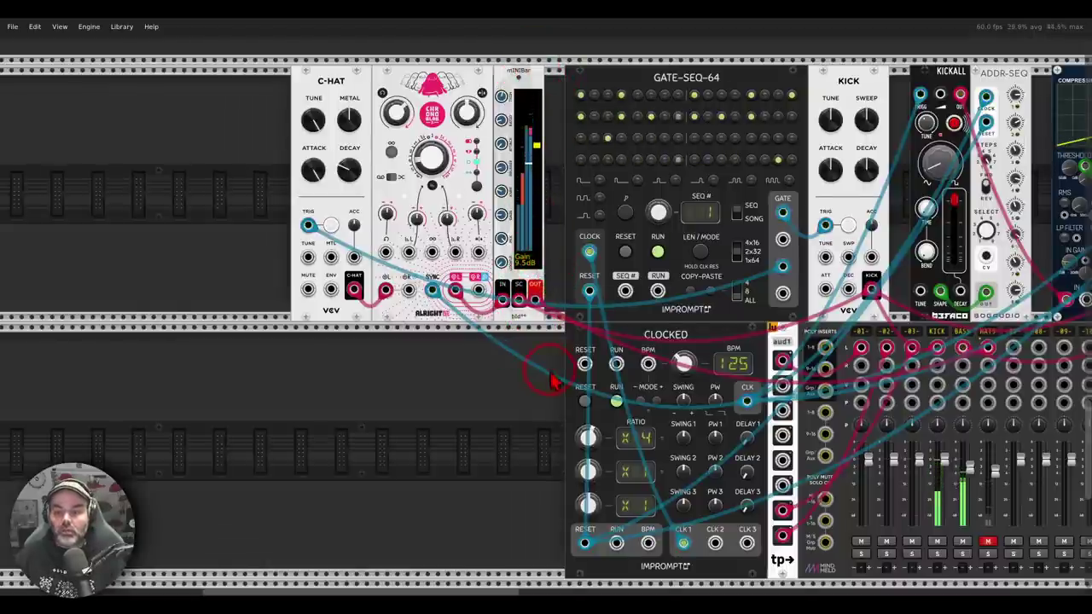
# Solo and unmute the HATS channel on the MixMaster.
pyautogui.moveTo(556, 381); pyautogui.dragTo(325, 325)
pyautogui.click(756, 498)
pyautogui.click(756, 485)
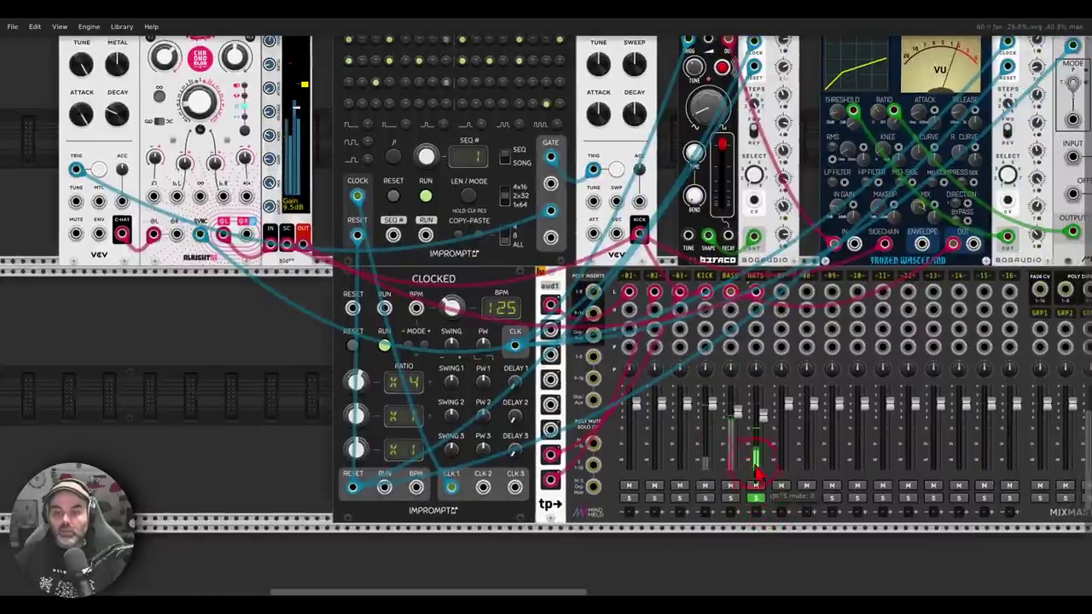
pyautogui.moveTo(516, 281); pyautogui.dragTo(493, 320)
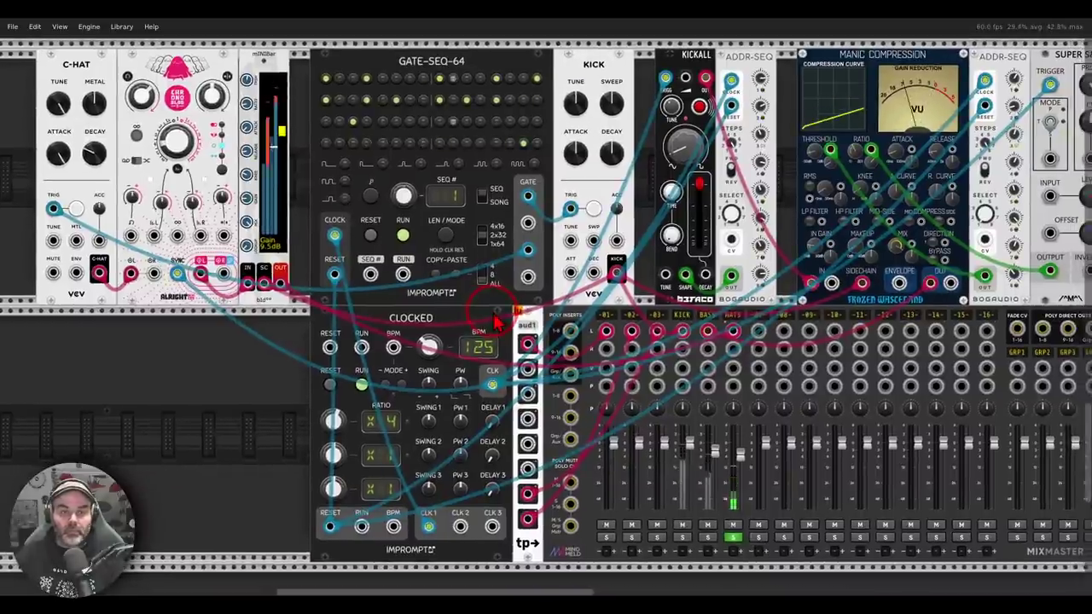
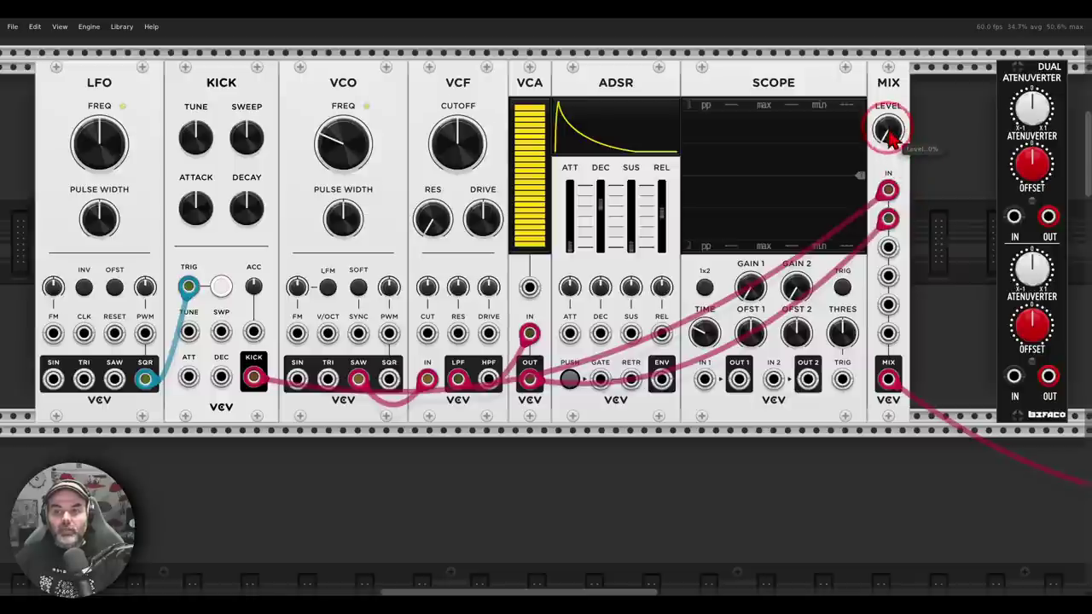
# Raise the MIX level to 100% to hear the kick and the filtered saw without ducking, and lower it back to silence.
pyautogui.click(887, 141)
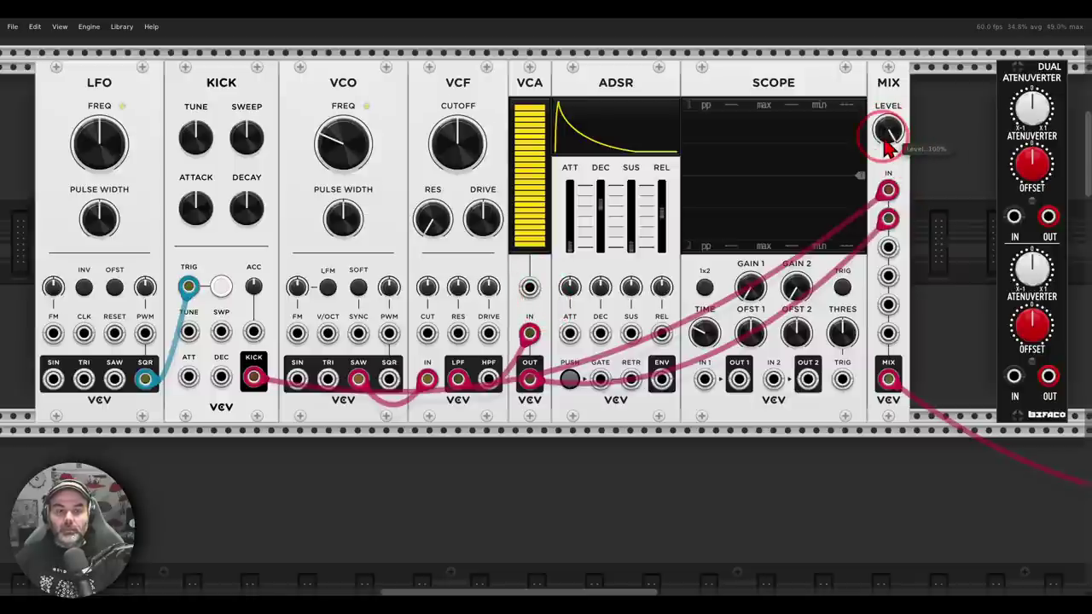
pyautogui.click(892, 139)
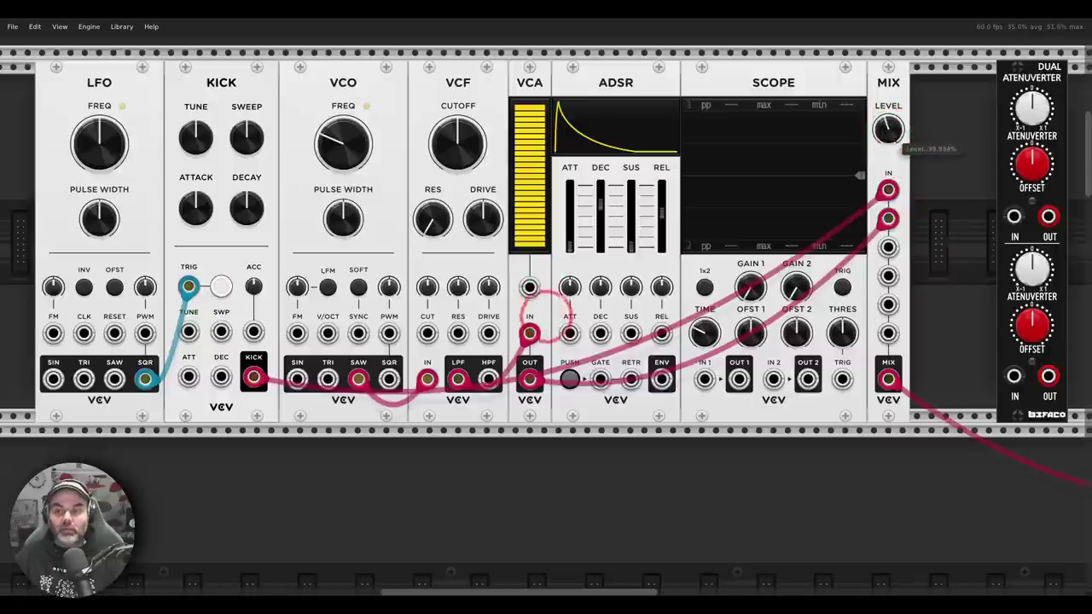
pyautogui.click(944, 153)
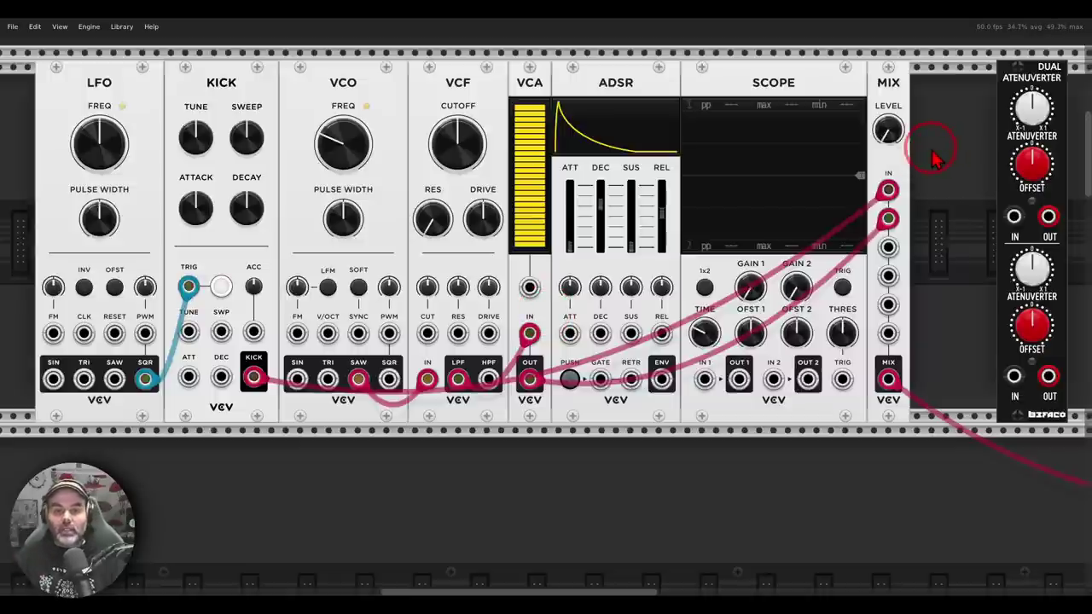
pyautogui.moveTo(551, 312)
pyautogui.mouseDown()
pyautogui.moveTo(515, 320)
pyautogui.moveTo(504, 415)
pyautogui.moveTo(549, 331)
pyautogui.mouseUp()
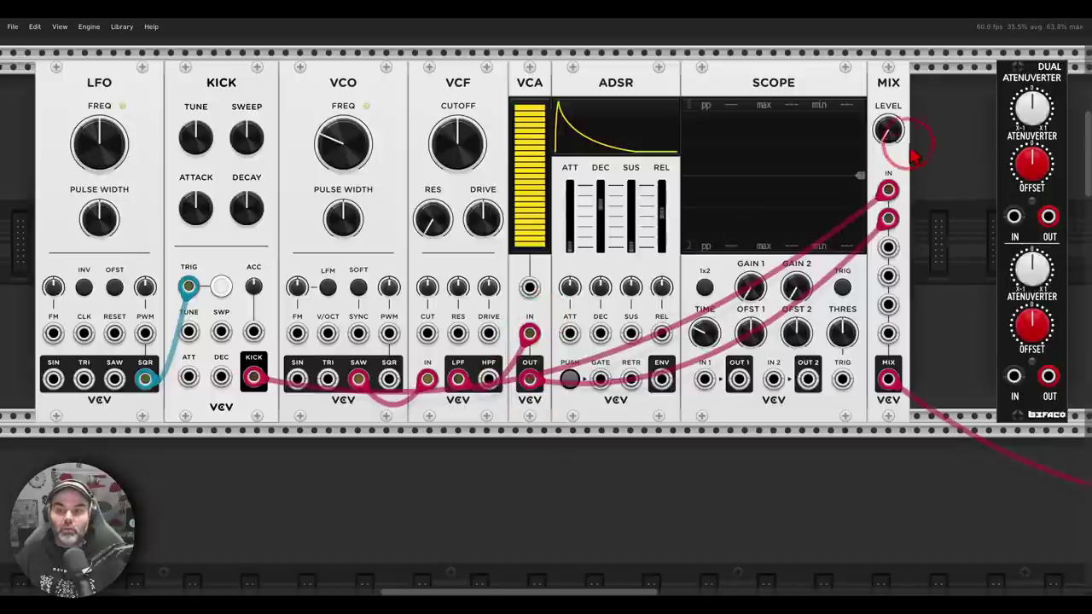
pyautogui.moveTo(528, 145); pyautogui.dragTo(528, 104)
pyautogui.moveTo(891, 145); pyautogui.dragTo(895, 162)
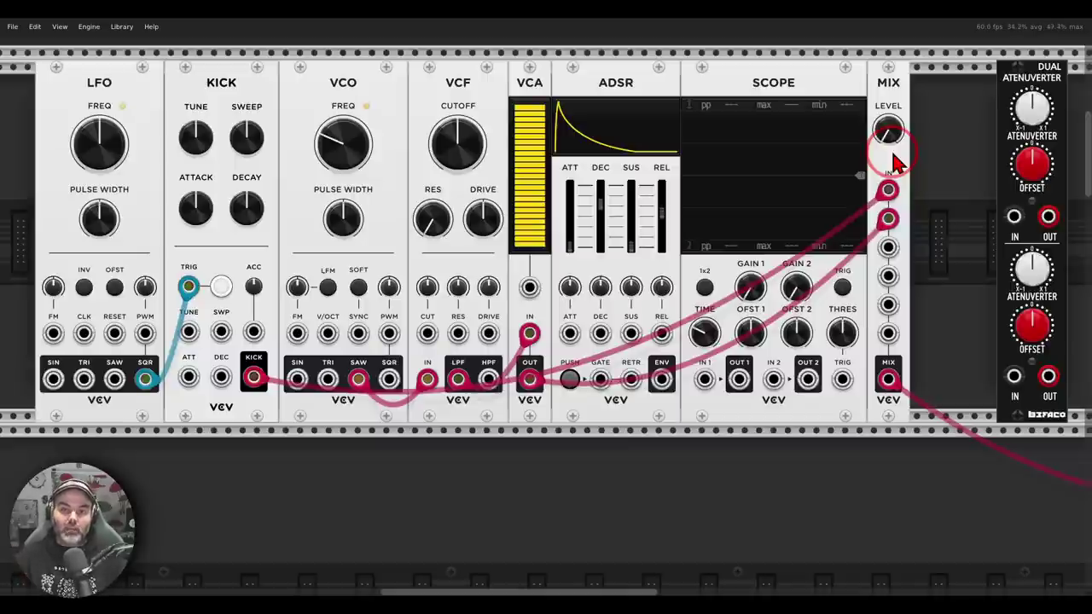
# Patch the LFO square output into the ADSR gate and the ADSR envelope output into Scope IN 1.
pyautogui.moveTo(188, 286)
pyautogui.mouseDown()
pyautogui.moveTo(566, 378)
pyautogui.moveTo(704, 378)
pyautogui.mouseUp()
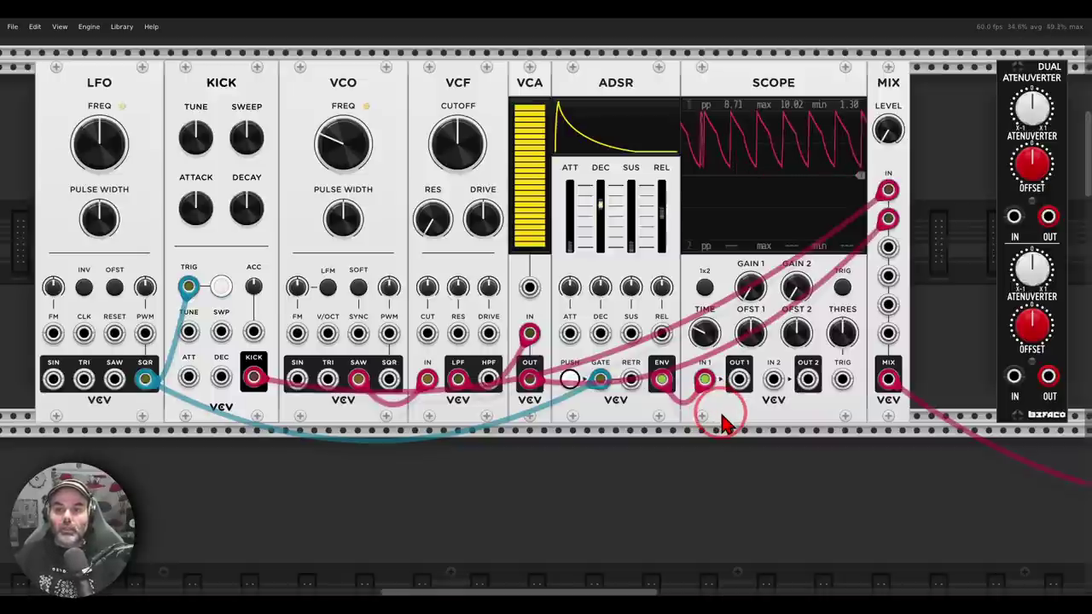
# Try controlling the VCA directly with the ADSR envelope, listen through the MIX, and unplug the VCA control cable.
pyautogui.moveTo(529, 286); pyautogui.dragTo(662, 382)
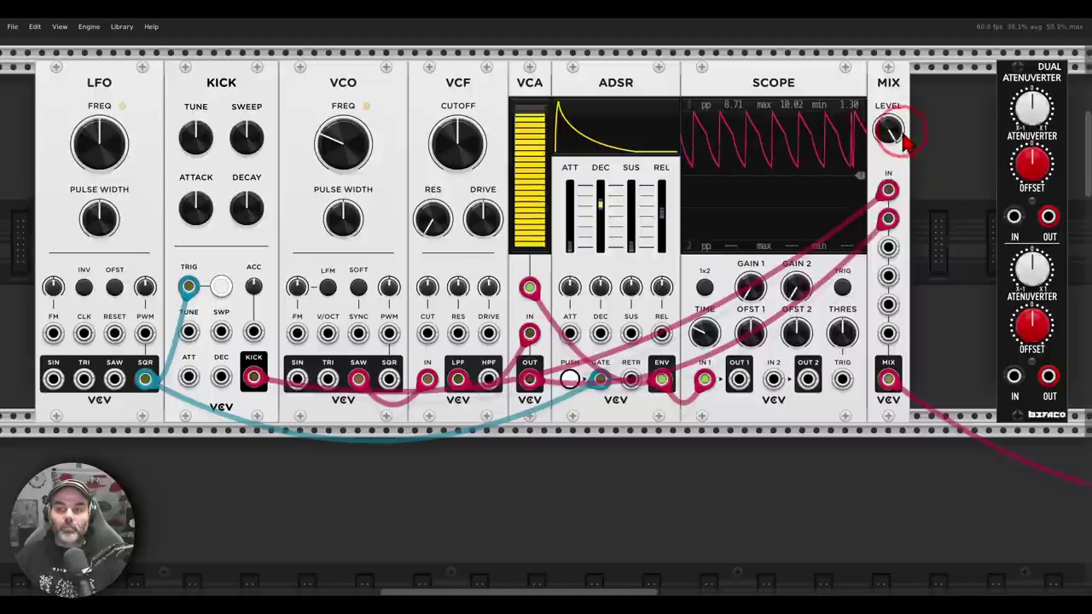
pyautogui.moveTo(892, 130); pyautogui.dragTo(892, 264)
pyautogui.moveTo(528, 288); pyautogui.dragTo(548, 273)
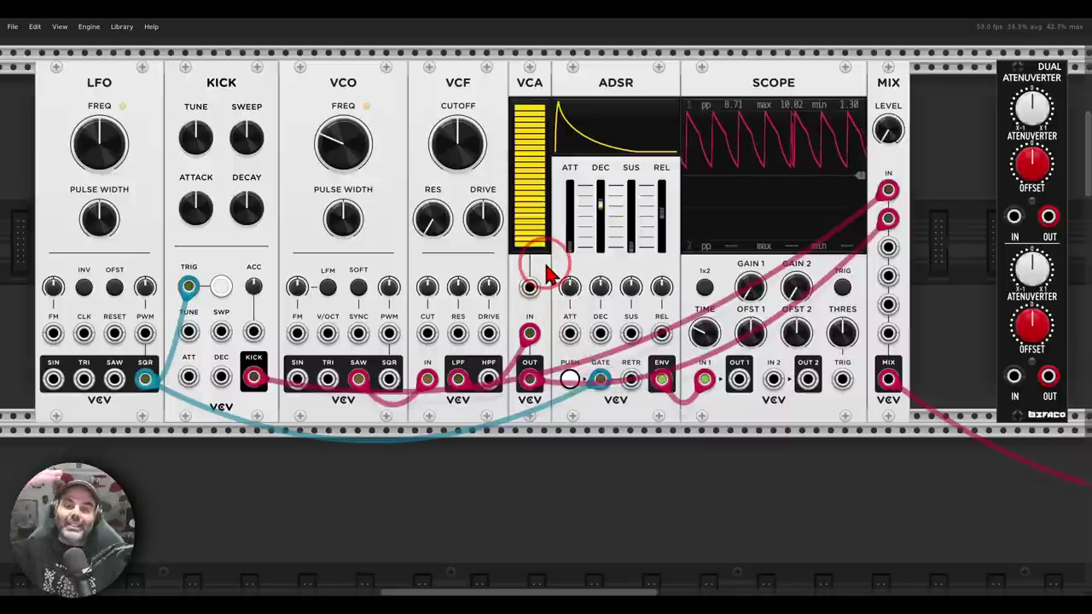
# Make room beside the ADSR and place the Dual Atenuverter between the ADSR and the Scope.
pyautogui.moveTo(773, 82); pyautogui.dragTo(881, 83)
pyautogui.click(737, 77)
pyautogui.moveTo(1021, 84); pyautogui.dragTo(713, 92)
pyautogui.moveTo(1026, 98); pyautogui.dragTo(918, 82)
pyautogui.click(1012, 105)
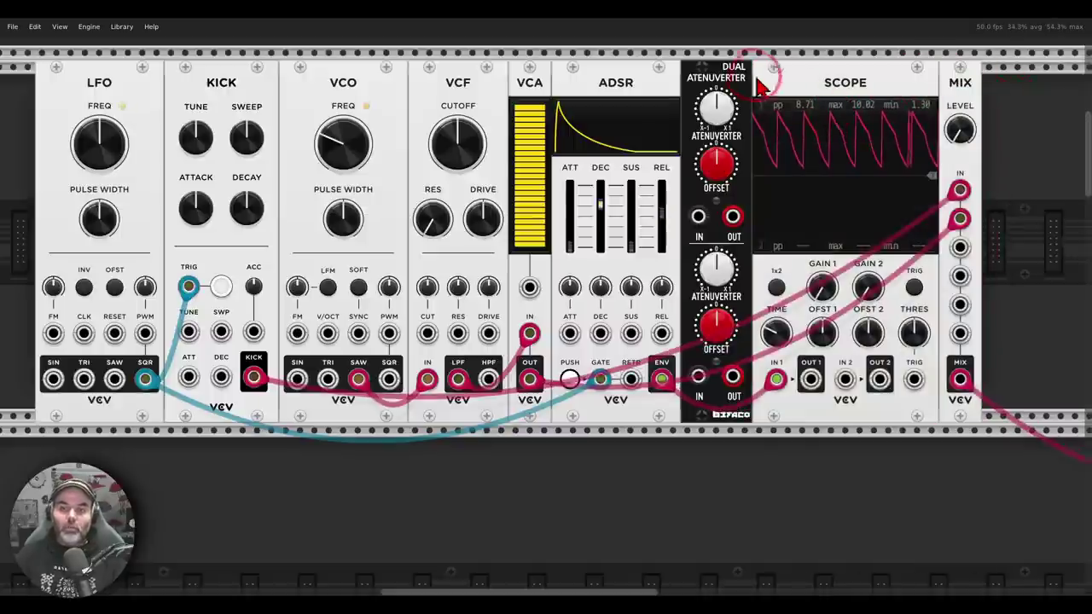
pyautogui.moveTo(763, 126); pyautogui.dragTo(768, 75)
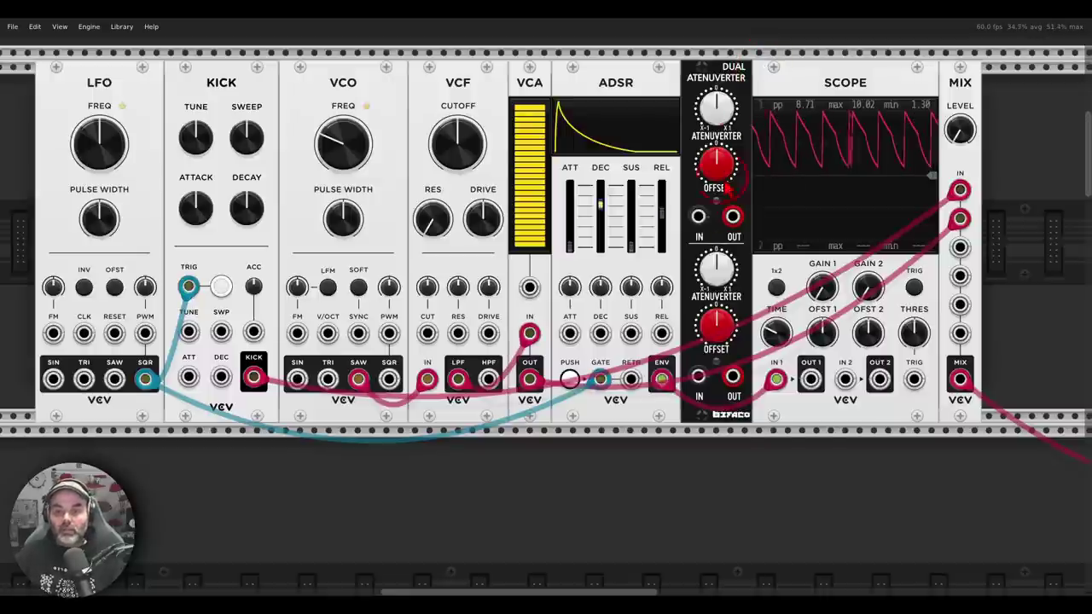
# Route the ADSR envelope through channel 2 of the Dual Atenuverter into Scope IN 2, with its attenuverter fully negative.
pyautogui.moveTo(702, 377); pyautogui.dragTo(661, 379)
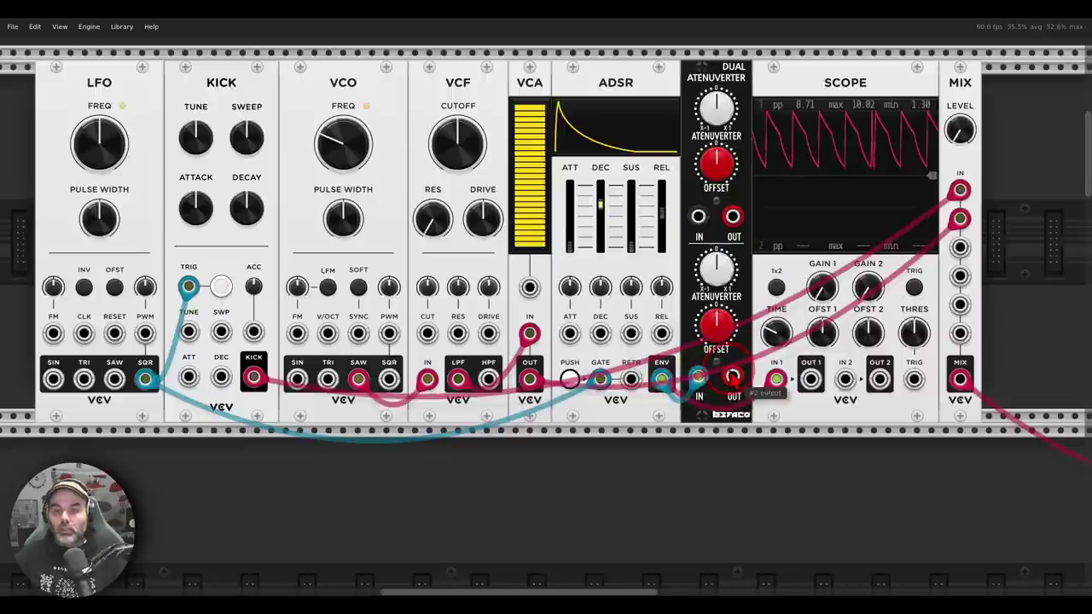
pyautogui.moveTo(731, 379); pyautogui.dragTo(845, 380)
pyautogui.click(771, 270)
pyautogui.moveTo(721, 277); pyautogui.dragTo(722, 529)
pyautogui.click(776, 286)
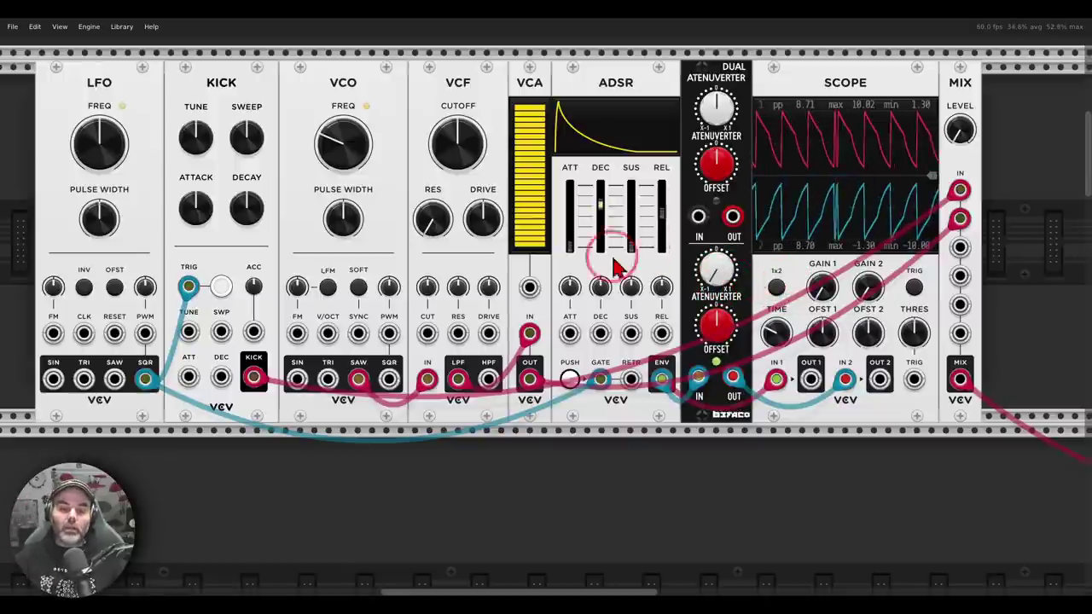
pyautogui.moveTo(530, 288); pyautogui.dragTo(733, 376)
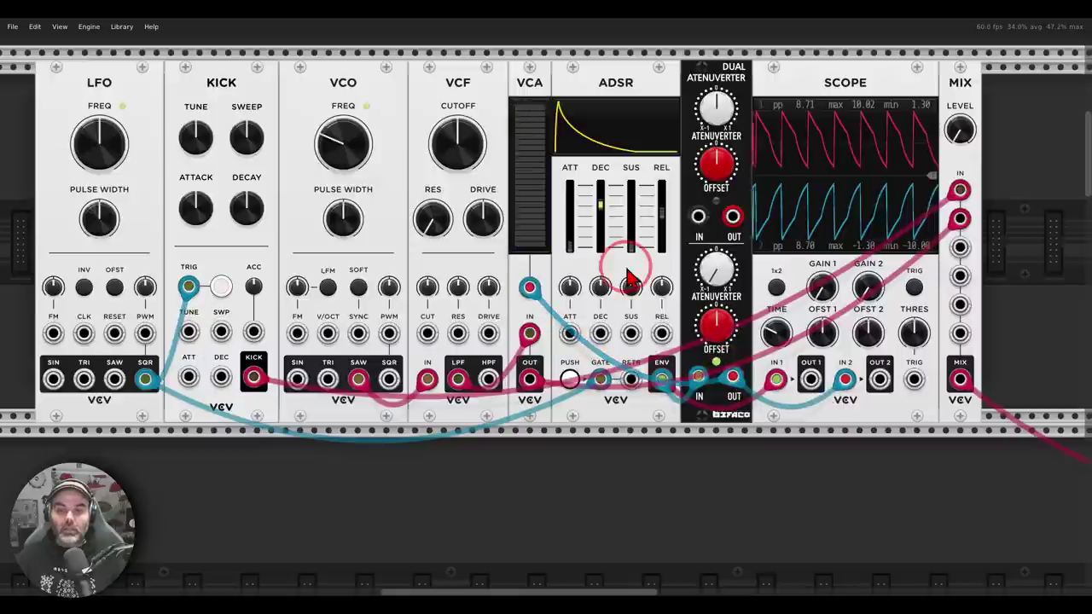
pyautogui.click(962, 135)
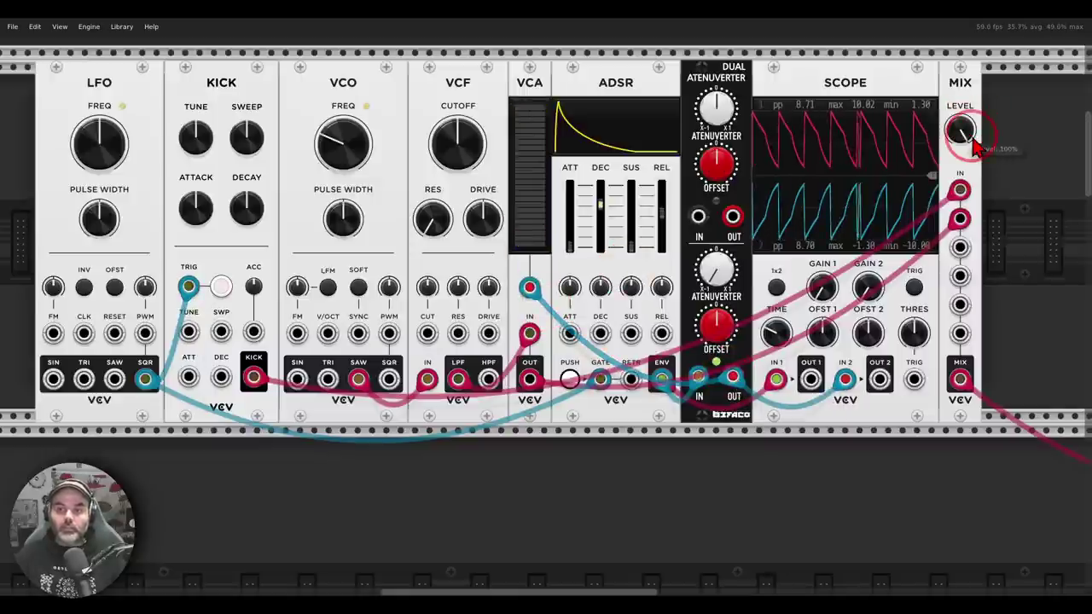
pyautogui.moveTo(975, 147); pyautogui.dragTo(966, 139)
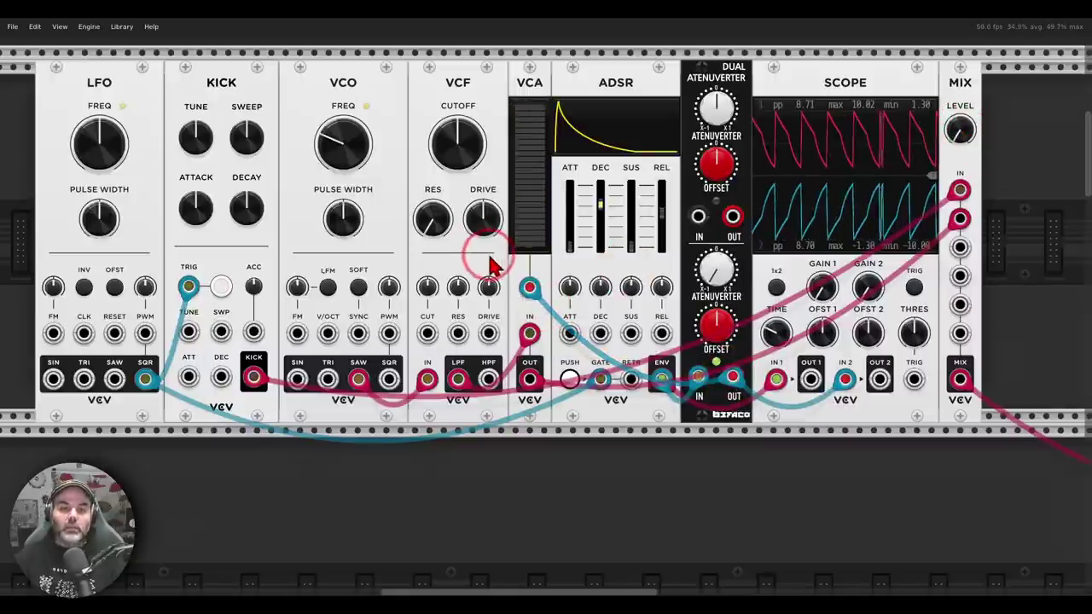
pyautogui.moveTo(526, 260)
pyautogui.mouseDown()
pyautogui.moveTo(560, 260)
pyautogui.moveTo(531, 247)
pyautogui.moveTo(522, 179)
pyautogui.moveTo(533, 167)
pyautogui.moveTo(550, 202)
pyautogui.mouseUp()
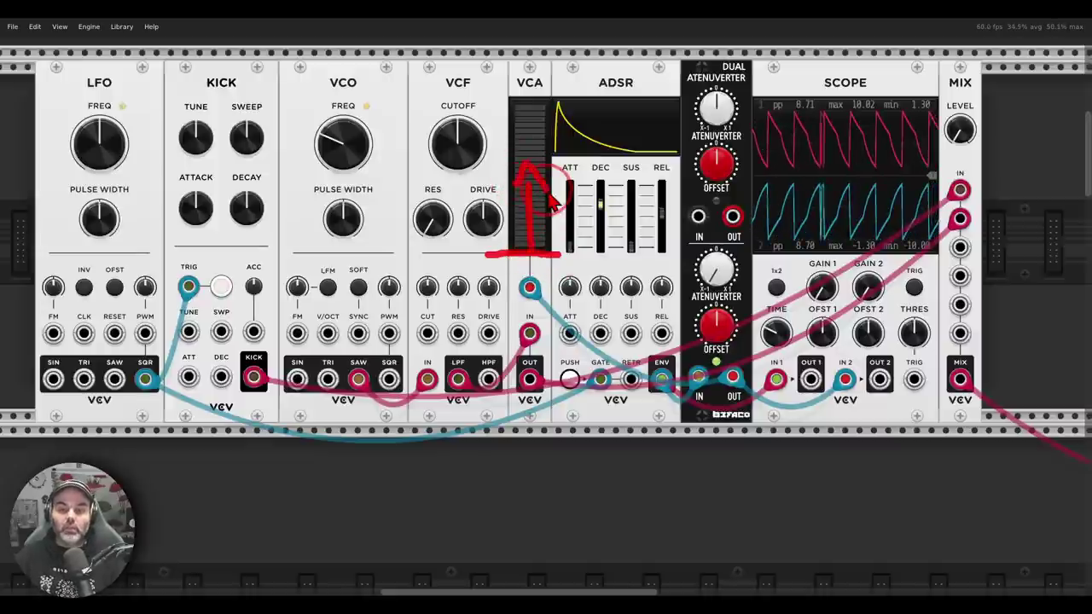
pyautogui.moveTo(761, 180)
pyautogui.mouseDown()
pyautogui.moveTo(834, 179)
pyautogui.moveTo(804, 209)
pyautogui.moveTo(821, 222)
pyautogui.mouseUp()
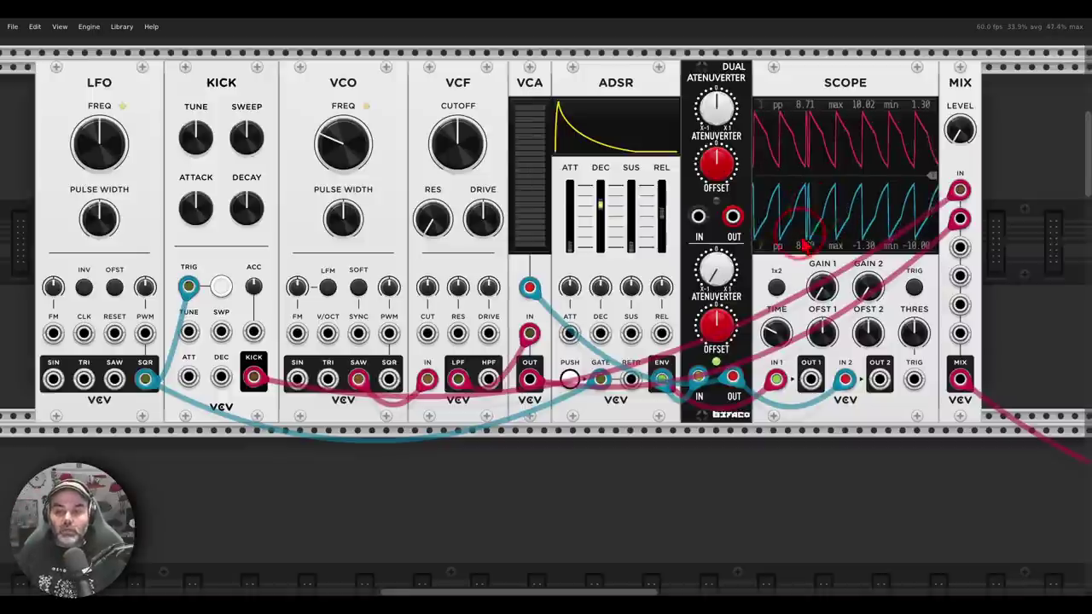
pyautogui.moveTo(749, 298)
pyautogui.mouseDown()
pyautogui.moveTo(686, 303)
pyautogui.moveTo(667, 351)
pyautogui.moveTo(707, 382)
pyautogui.moveTo(747, 374)
pyautogui.moveTo(755, 300)
pyautogui.mouseUp()
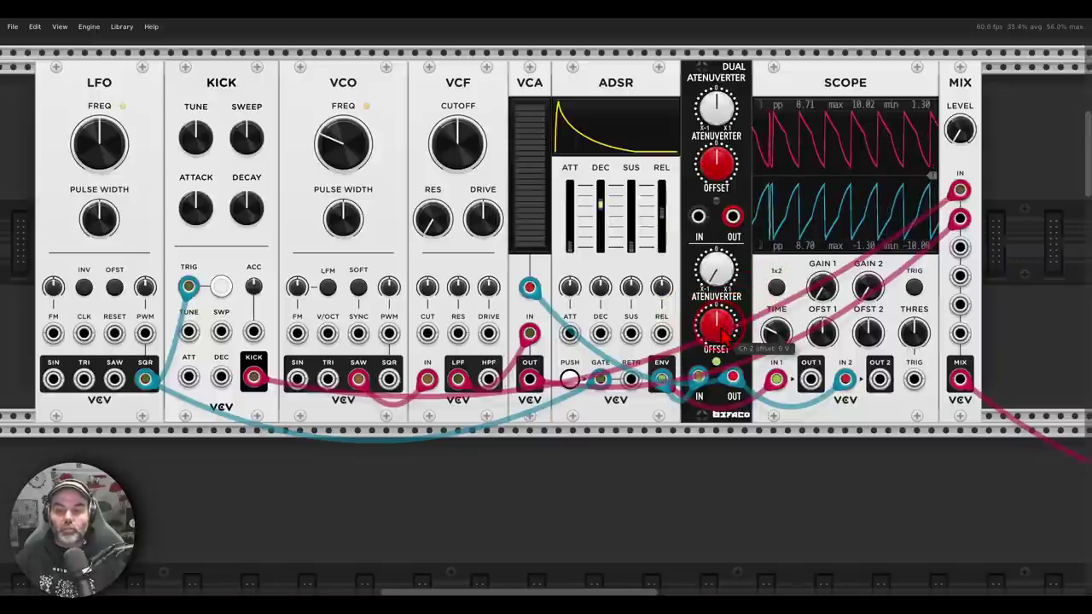
pyautogui.moveTo(721, 333); pyautogui.dragTo(722, 77)
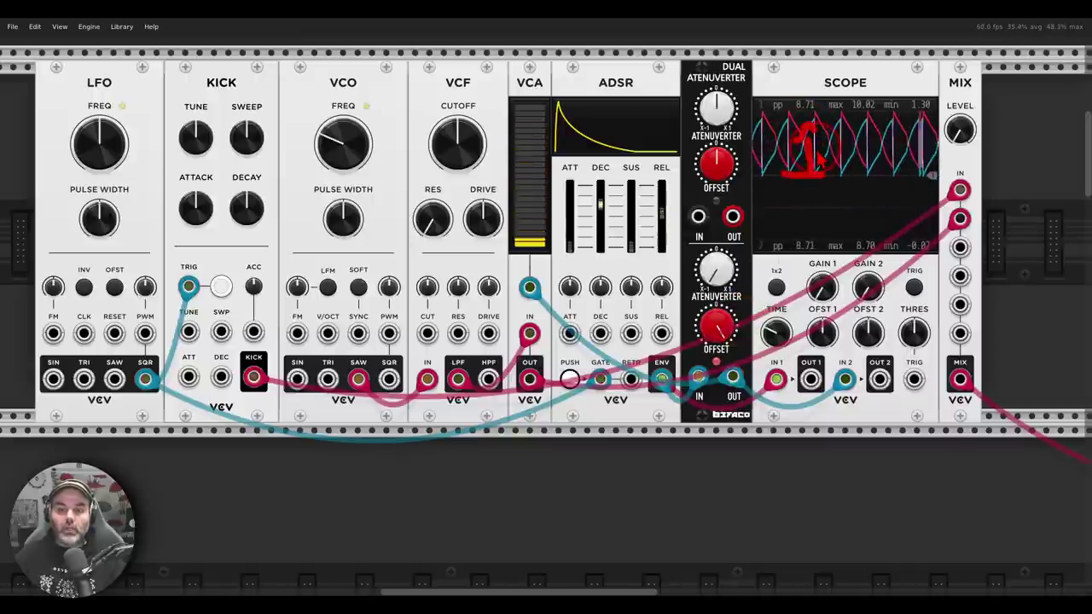
pyautogui.press('Escape')
# Raise the MIX level to full to hear the ducking, unplug the kick from the MIX, and reconnect it to the first input.
pyautogui.moveTo(958, 134); pyautogui.dragTo(959, 34)
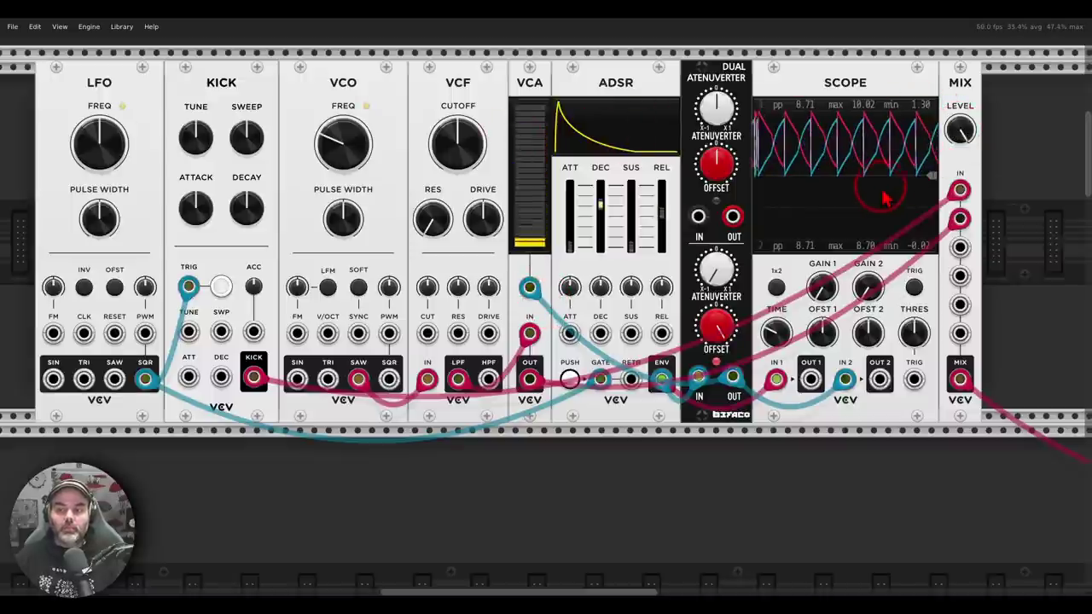
pyautogui.moveTo(960, 189); pyautogui.dragTo(952, 162)
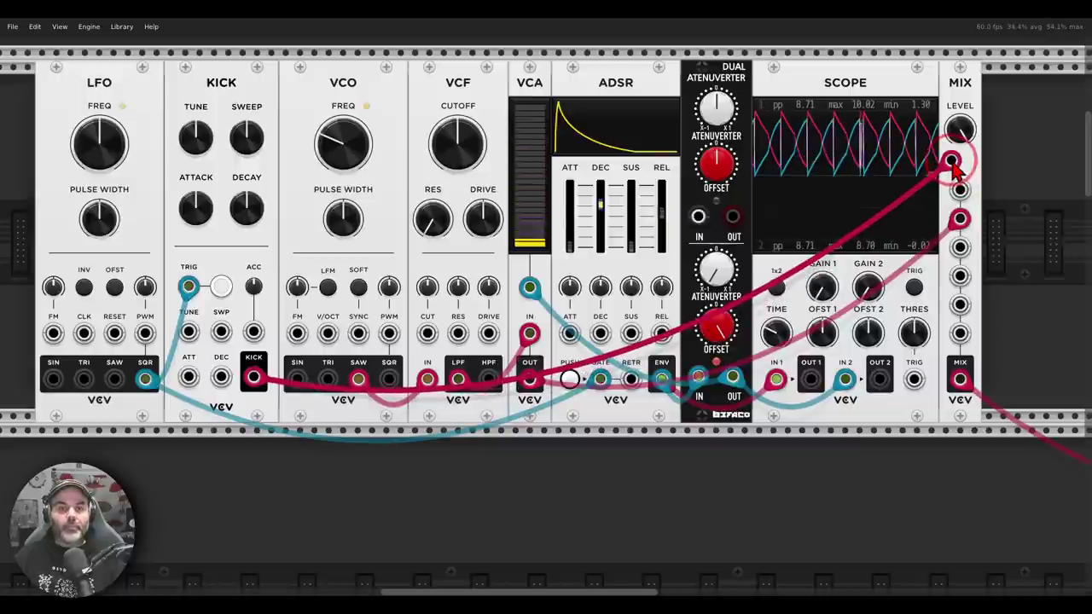
pyautogui.moveTo(955, 169); pyautogui.dragTo(960, 189)
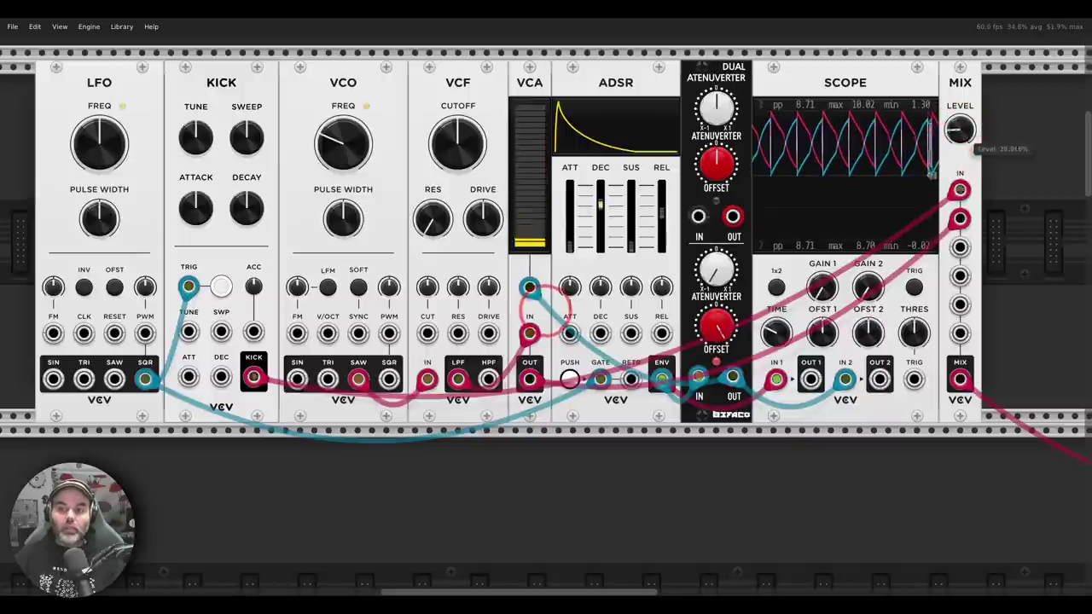
# With the MIX level at full, adjust the ADSR decay and release by ear to shape the ducking.
pyautogui.moveTo(958, 143); pyautogui.dragTo(957, 59)
pyautogui.click(618, 196)
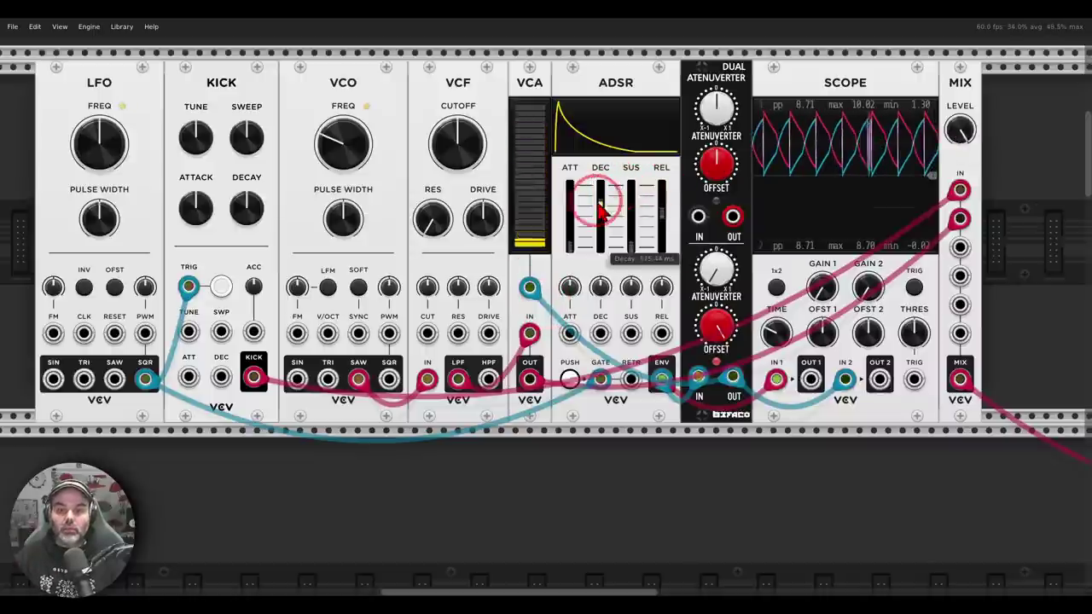
pyautogui.moveTo(662, 225); pyautogui.dragTo(662, 229)
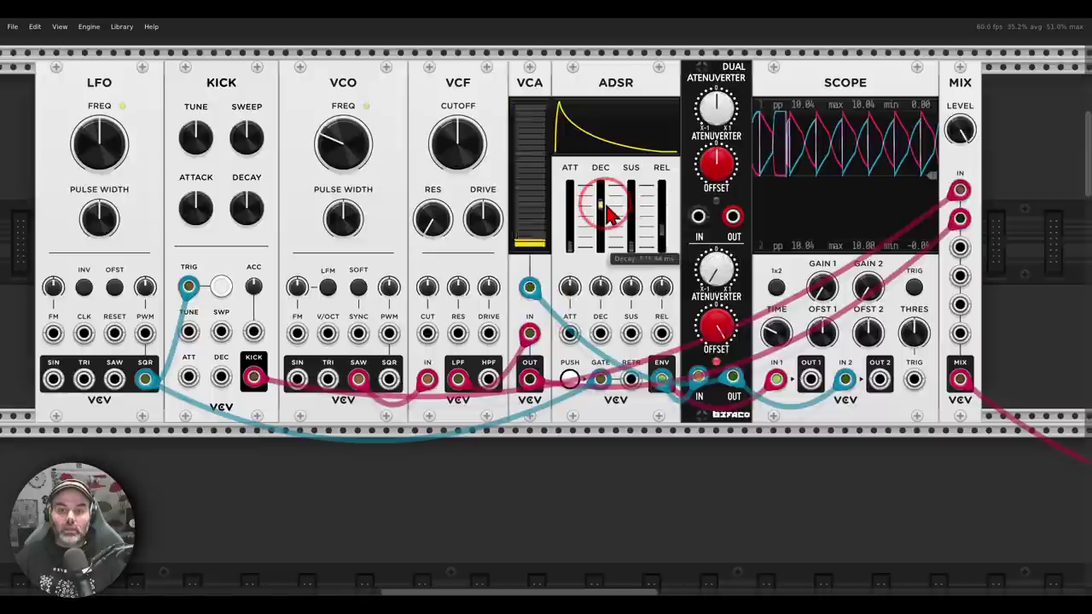
pyautogui.moveTo(605, 210); pyautogui.dragTo(659, 211)
pyautogui.click(667, 224)
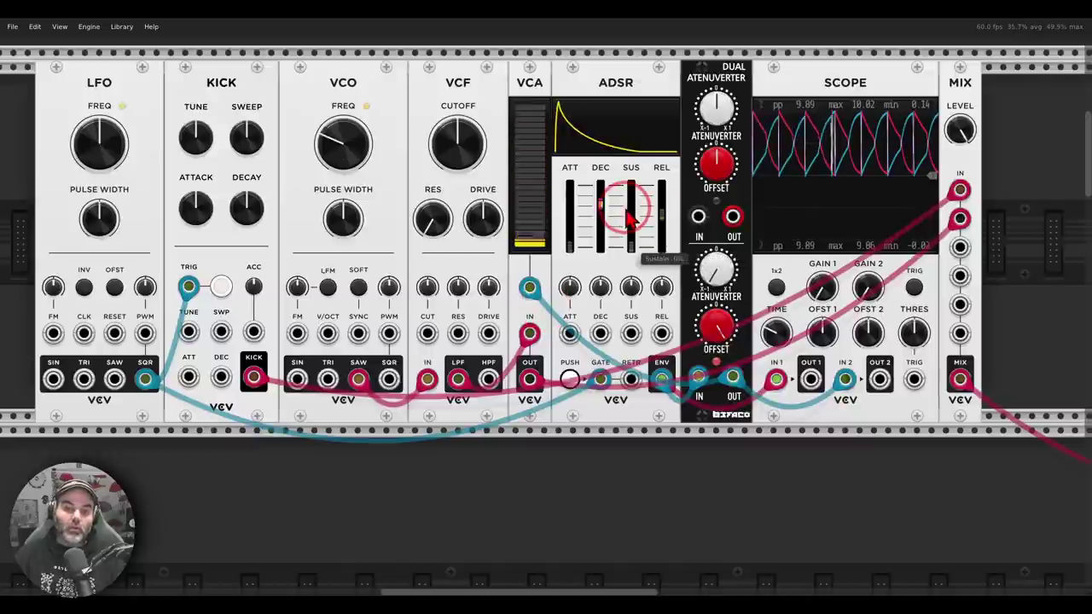
pyautogui.click(583, 295)
pyautogui.moveTo(586, 297)
pyautogui.mouseDown()
pyautogui.moveTo(599, 377)
pyautogui.moveTo(659, 314)
pyautogui.mouseUp()
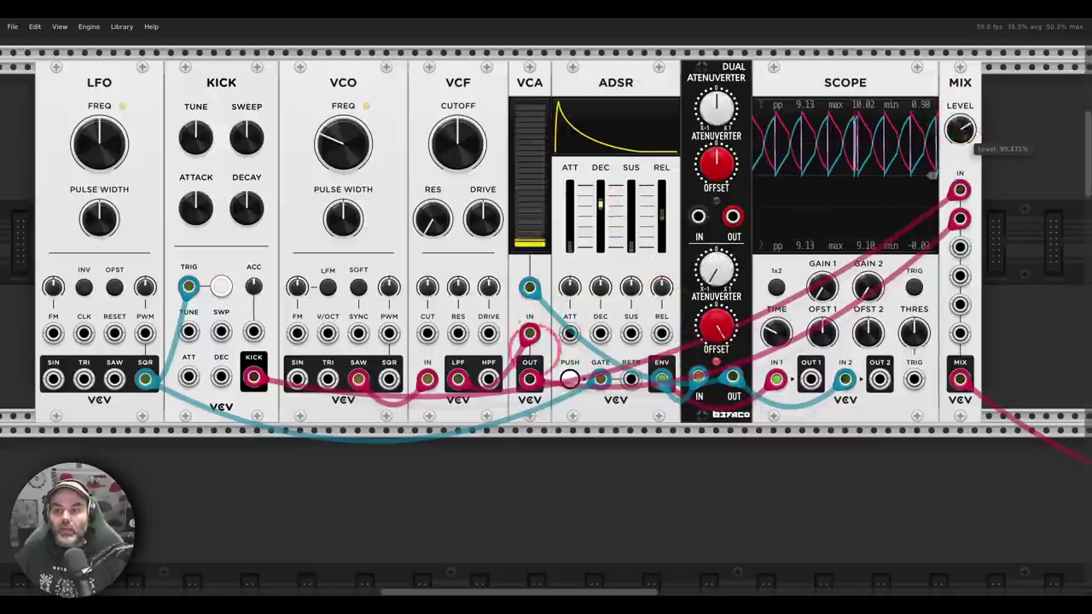
# Locate the Bogaudio DADSR(H) below and trigger it manually several times to view its INV output on the Scope.
pyautogui.scroll(-5, 553, 295)
pyautogui.scroll(-10, 550, 293)
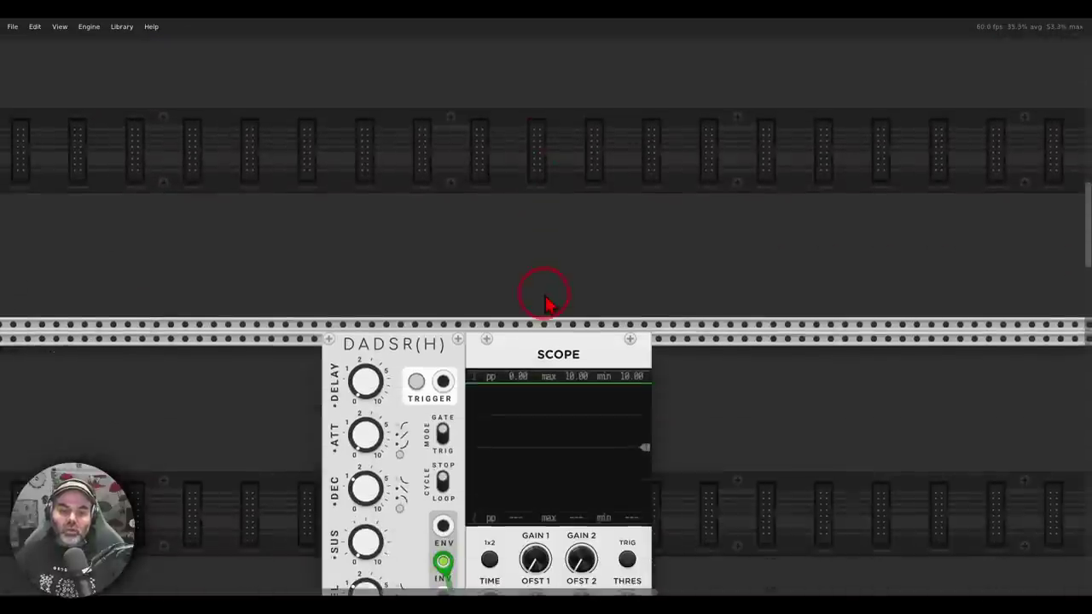
pyautogui.hscroll(-1, 597, 281)
pyautogui.hscroll(-1, 613, 269)
pyautogui.scroll(-1, 614, 264)
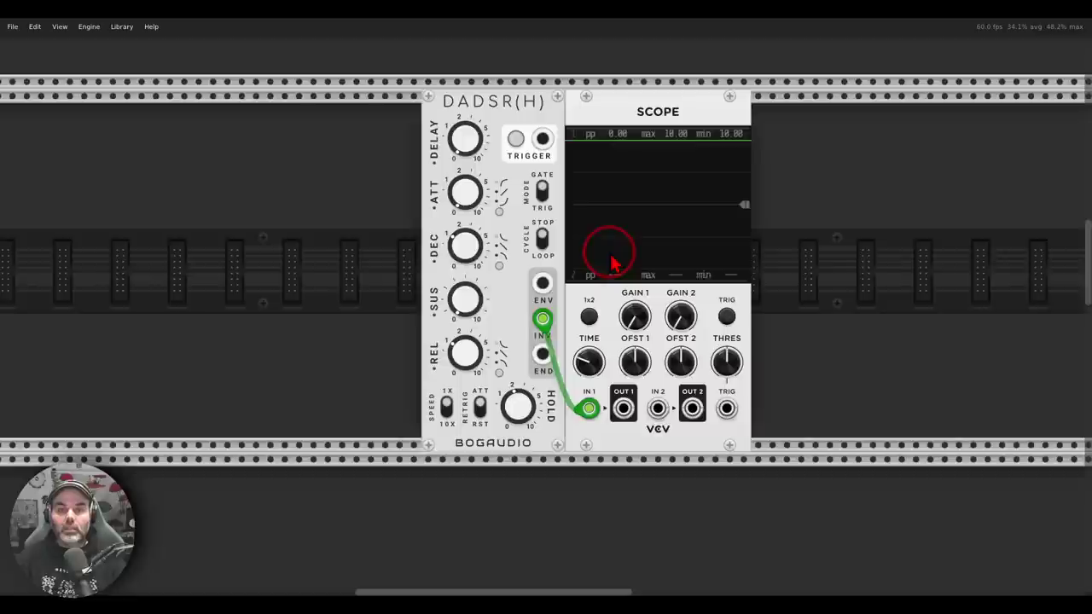
pyautogui.moveTo(555, 80)
pyautogui.mouseDown()
pyautogui.moveTo(469, 83)
pyautogui.moveTo(426, 102)
pyautogui.moveTo(464, 137)
pyautogui.moveTo(538, 136)
pyautogui.moveTo(559, 107)
pyautogui.moveTo(544, 77)
pyautogui.mouseUp()
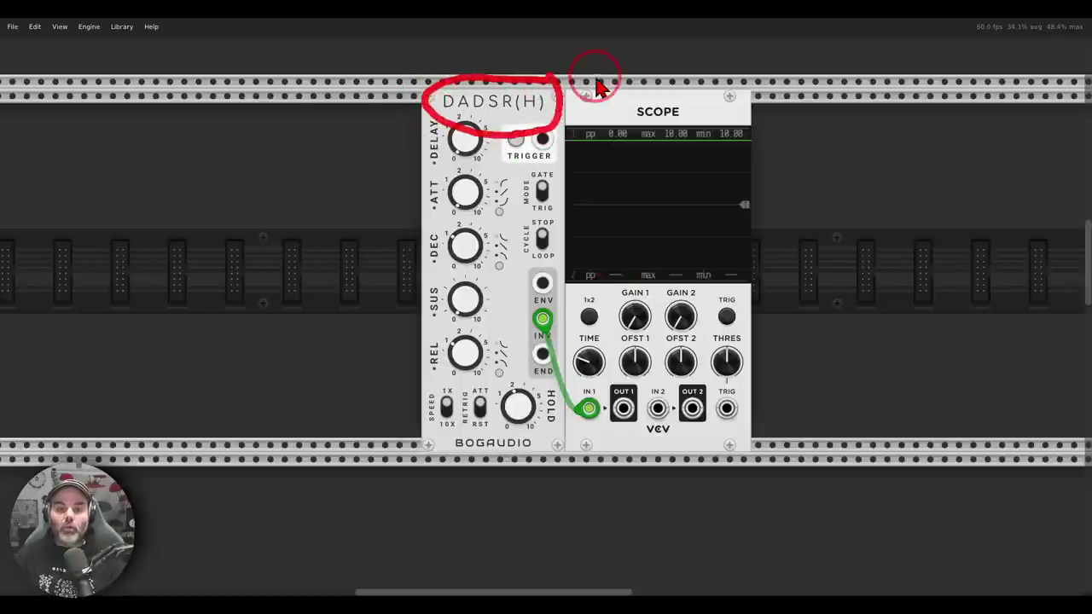
pyautogui.moveTo(554, 302)
pyautogui.mouseDown()
pyautogui.moveTo(517, 342)
pyautogui.moveTo(547, 357)
pyautogui.moveTo(571, 348)
pyautogui.moveTo(558, 314)
pyautogui.mouseUp()
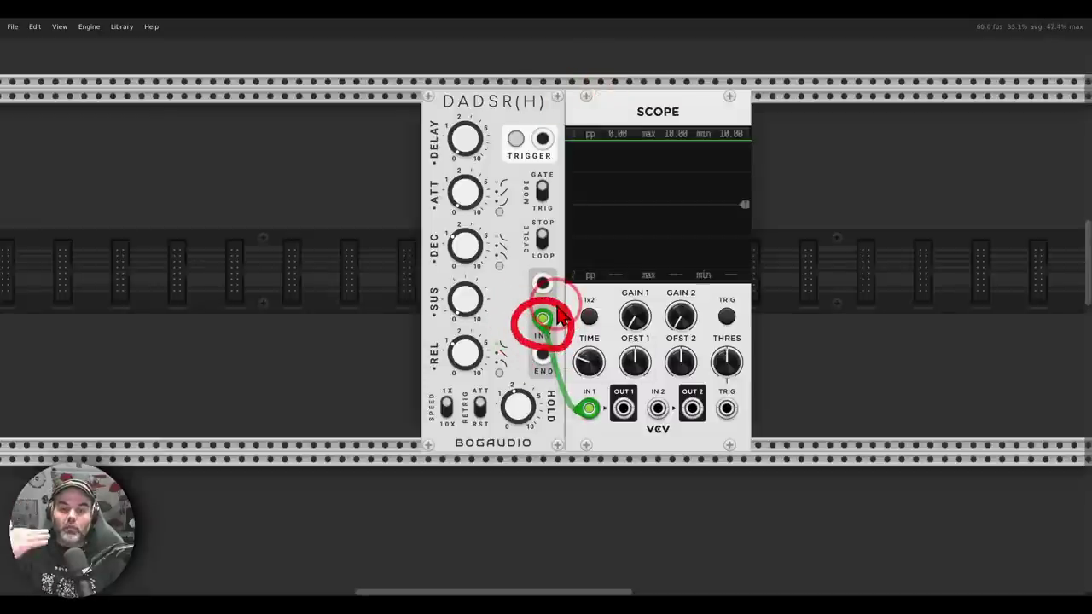
pyautogui.click(516, 140)
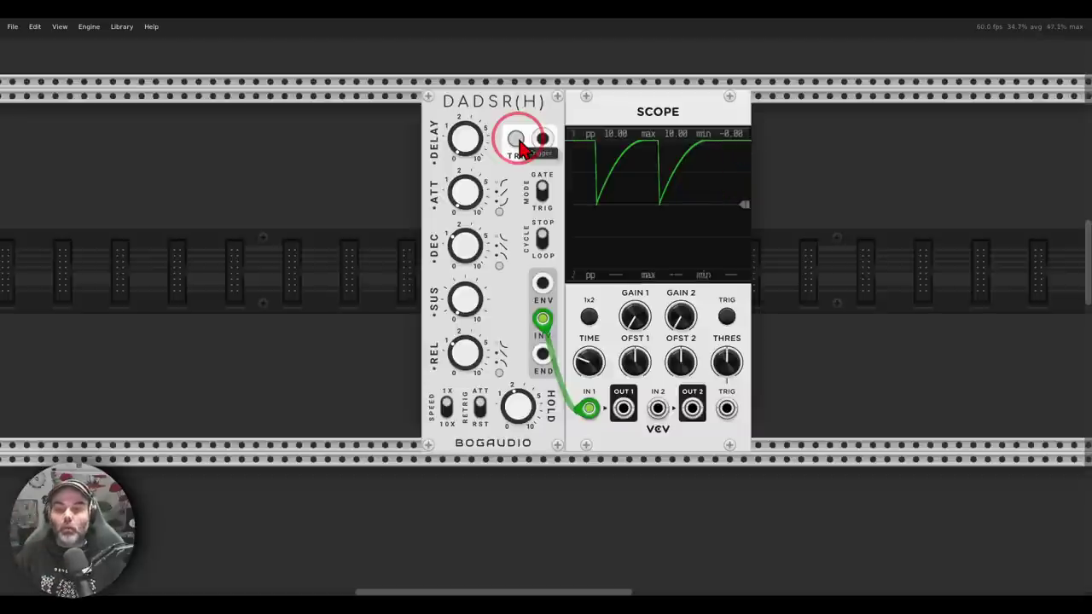
pyautogui.click(516, 139)
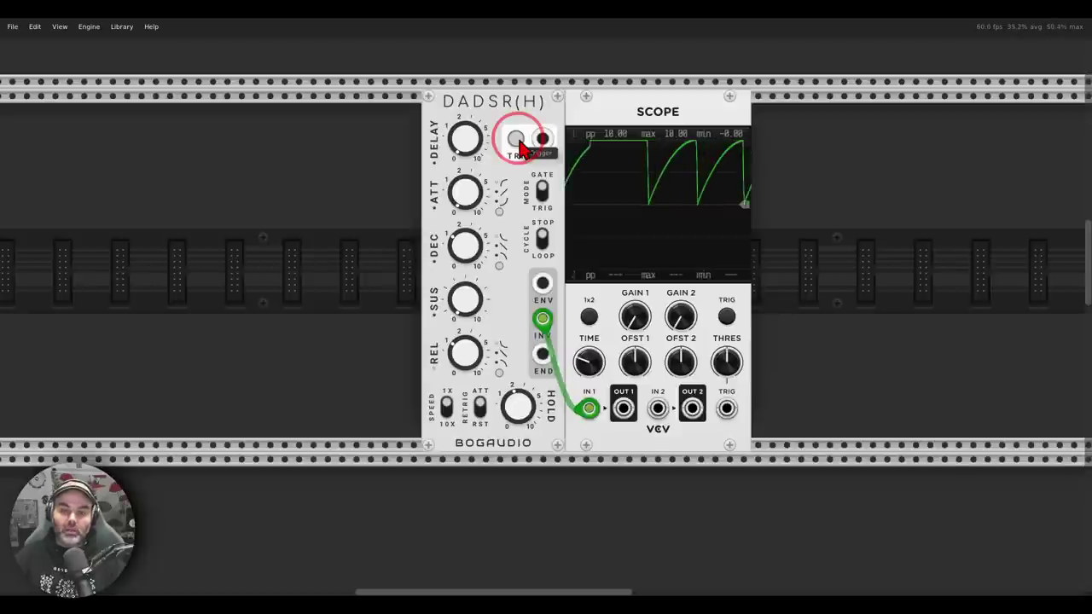
# Locate the Trummor² kick drum in the full patch and unmute the KICK channel on the MixMaster.
pyautogui.scroll(-10, 509, 254)
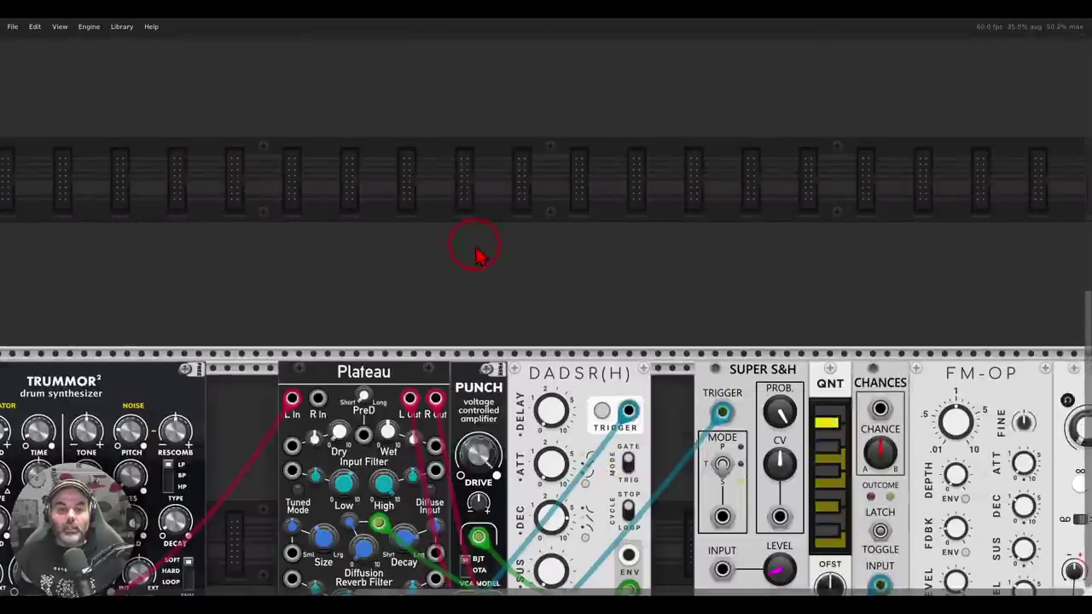
pyautogui.moveTo(358, 319); pyautogui.dragTo(886, 27)
pyautogui.scroll(-3, 777, 295)
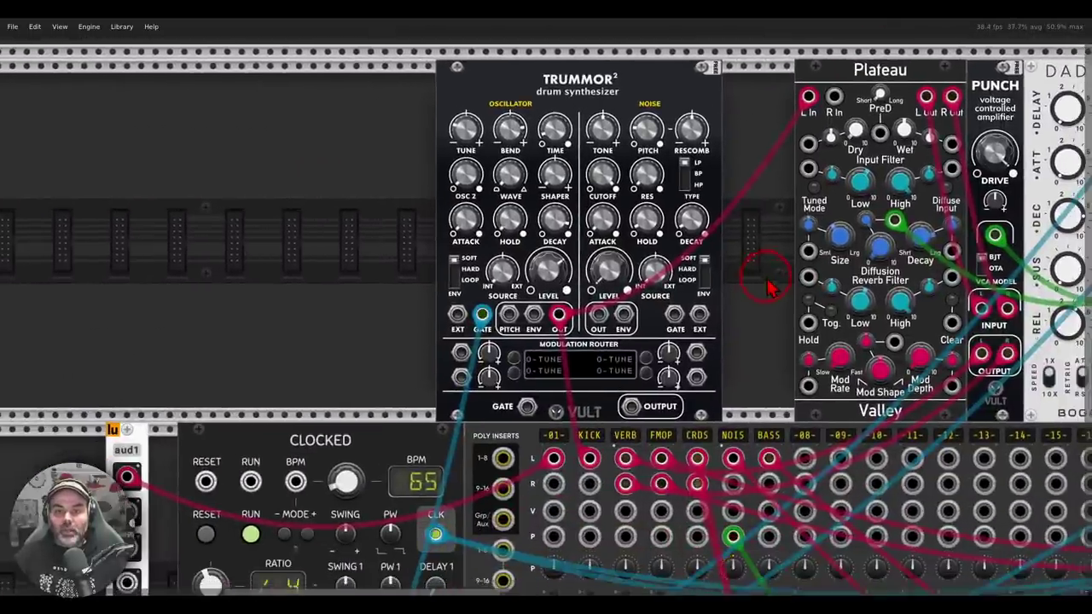
pyautogui.scroll(1, 750, 290)
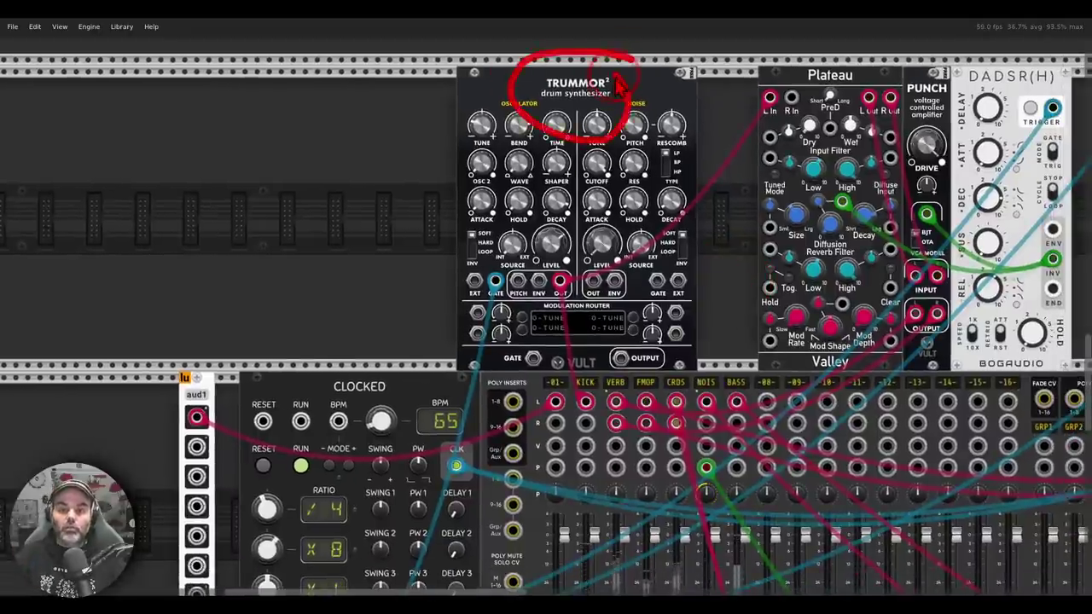
pyautogui.scroll(-3, 713, 217)
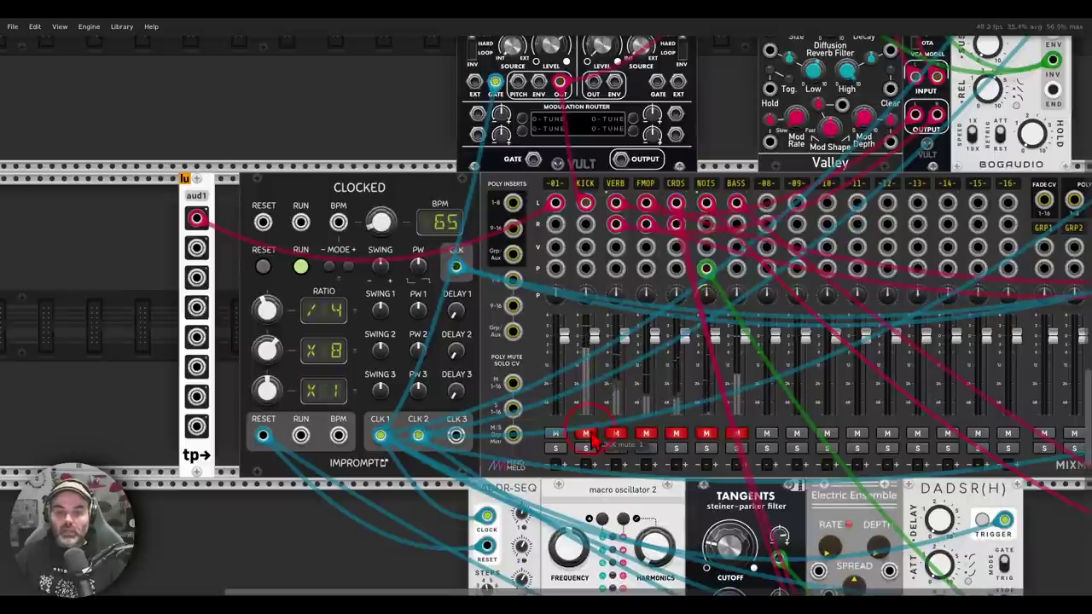
pyautogui.scroll(2, 682, 198)
pyautogui.scroll(3, 700, 200)
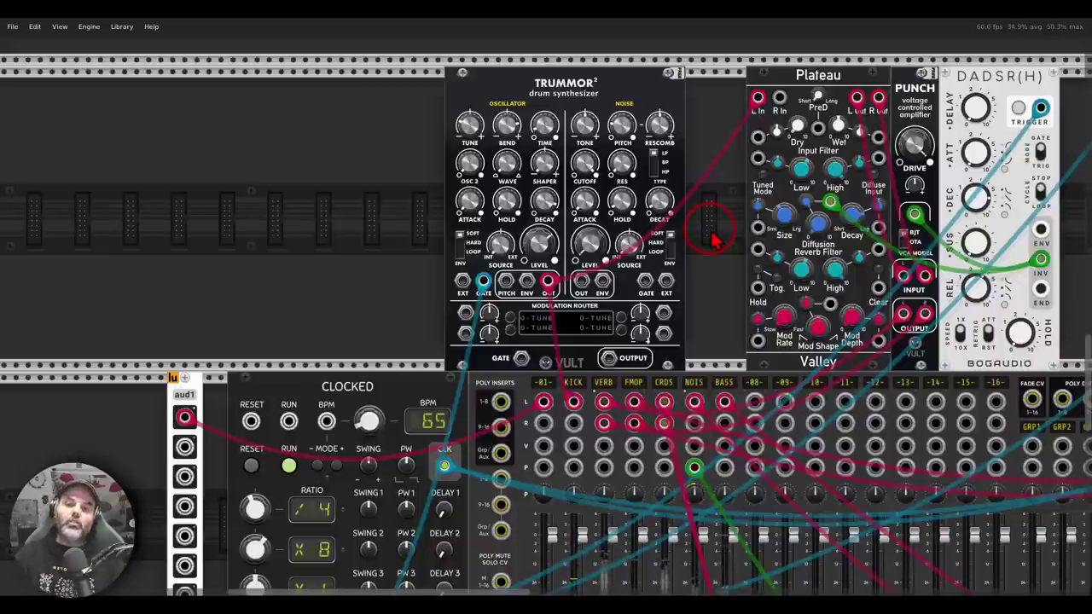
# Trace the kick through the Plateau reverb into the Punch VCA, and the DADSR(H) INV output into the VCA's CV input.
pyautogui.moveTo(713, 239); pyautogui.dragTo(509, 238)
pyautogui.moveTo(638, 65)
pyautogui.mouseDown()
pyautogui.moveTo(559, 62)
pyautogui.moveTo(598, 119)
pyautogui.moveTo(637, 102)
pyautogui.moveTo(633, 66)
pyautogui.mouseUp()
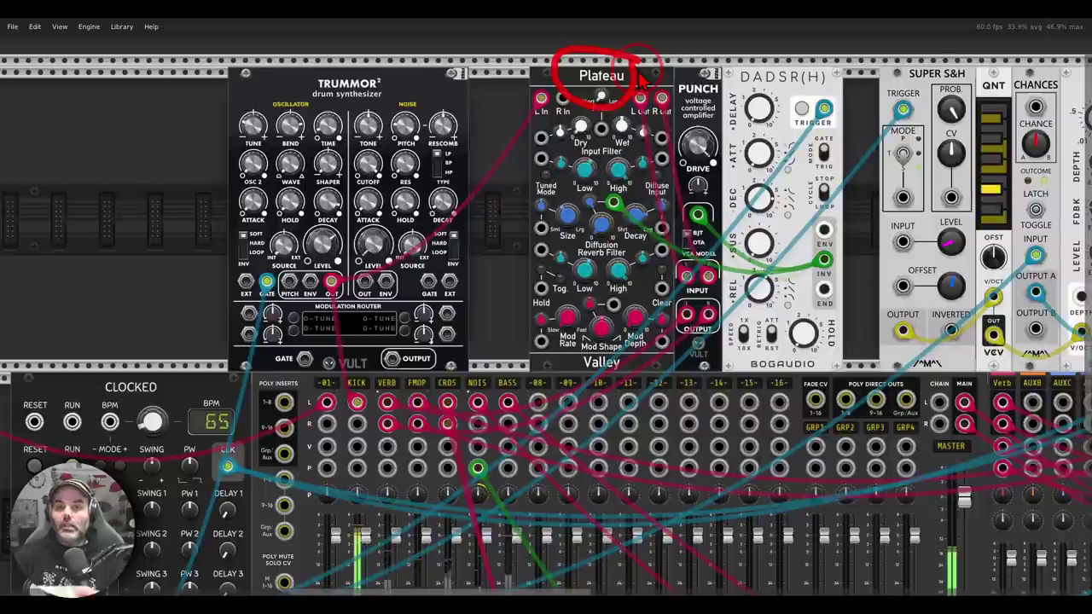
pyautogui.press('Escape')
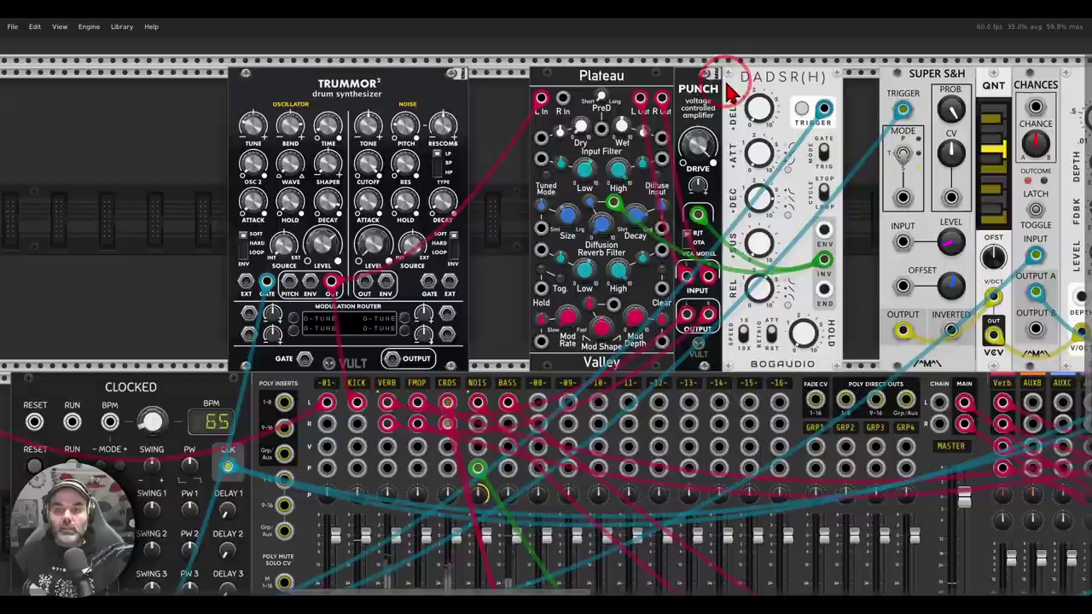
pyautogui.moveTo(726, 84)
pyautogui.mouseDown()
pyautogui.moveTo(738, 120)
pyautogui.moveTo(727, 86)
pyautogui.mouseUp()
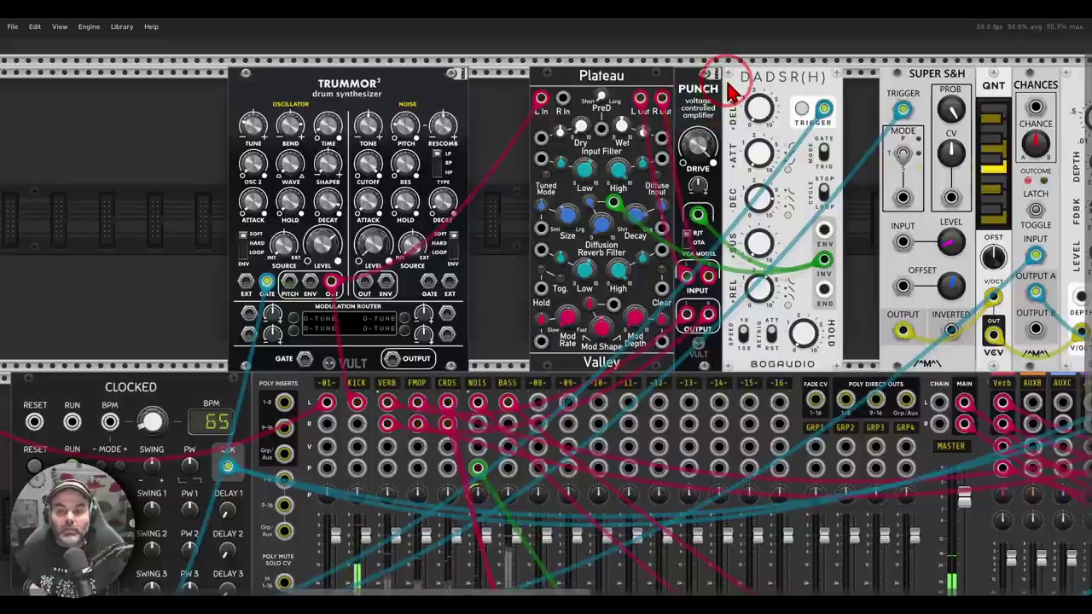
pyautogui.moveTo(840, 100)
pyautogui.mouseDown()
pyautogui.moveTo(789, 61)
pyautogui.moveTo(843, 92)
pyautogui.mouseUp()
pyautogui.moveTo(840, 249)
pyautogui.mouseDown()
pyautogui.moveTo(807, 271)
pyautogui.moveTo(829, 290)
pyautogui.moveTo(848, 264)
pyautogui.moveTo(838, 247)
pyautogui.moveTo(814, 261)
pyautogui.moveTo(746, 259)
pyautogui.moveTo(730, 230)
pyautogui.mouseUp()
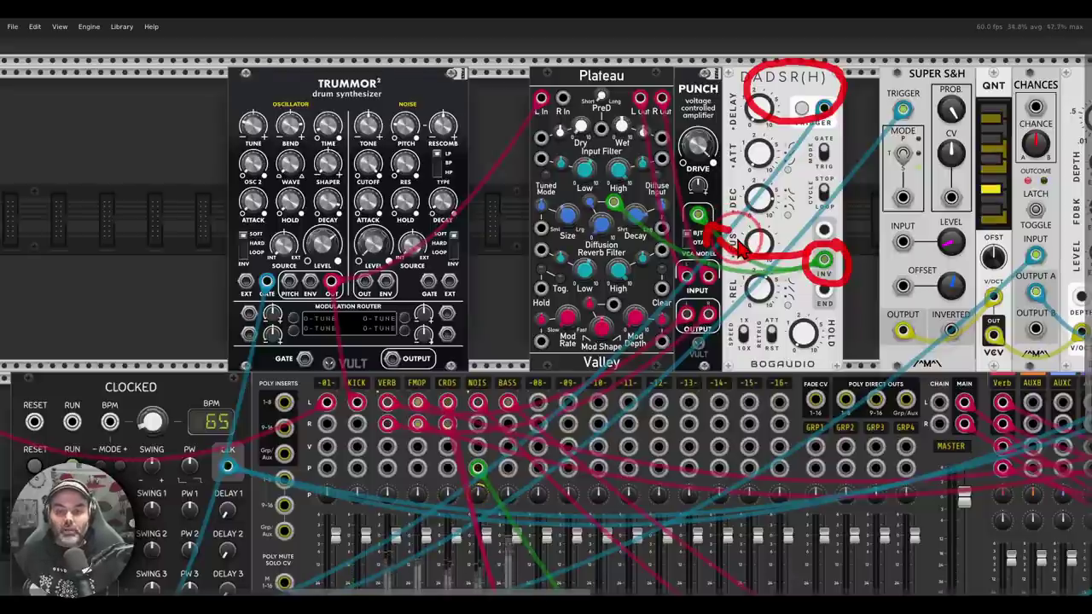
pyautogui.press('e')
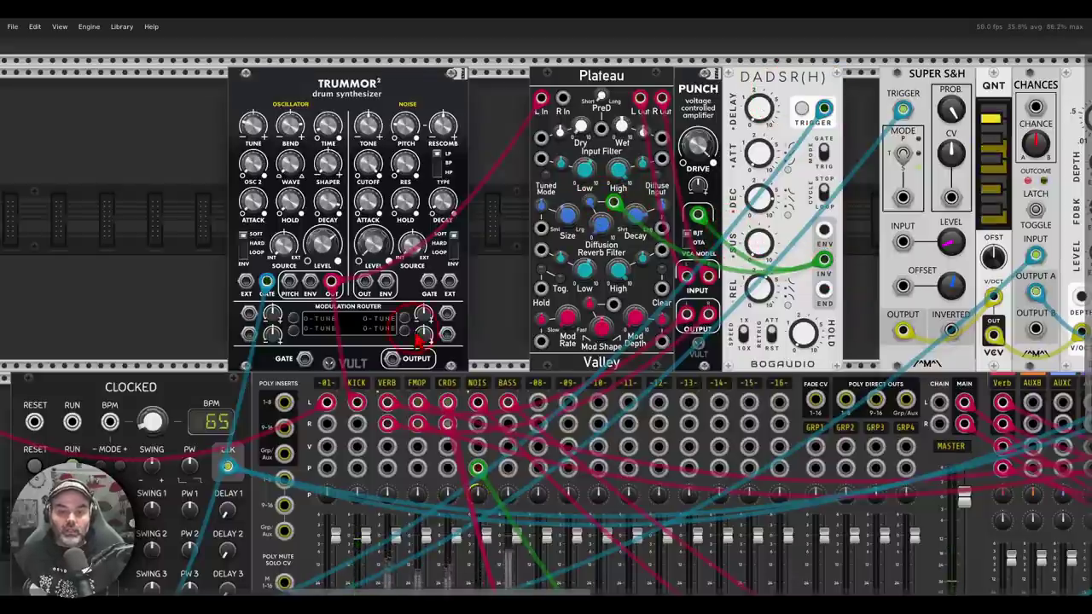
# Unmute the VERB channel on the MixMaster and inspect the inverted envelope's connection to the Plateau reverb.
pyautogui.scroll(-3, 430, 336)
pyautogui.scroll(3, 478, 375)
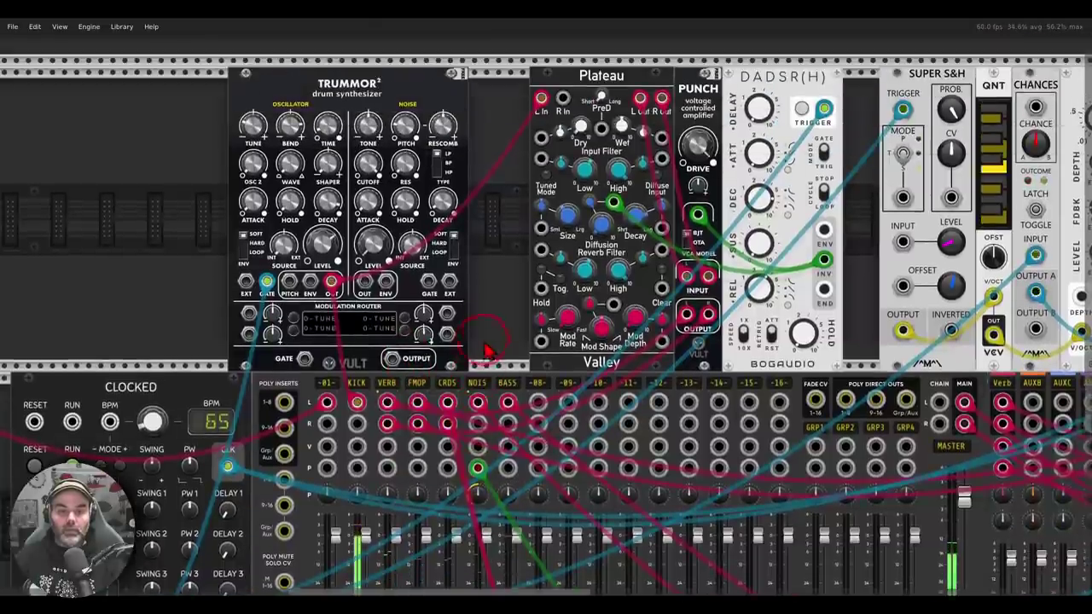
pyautogui.scroll(1, 508, 311)
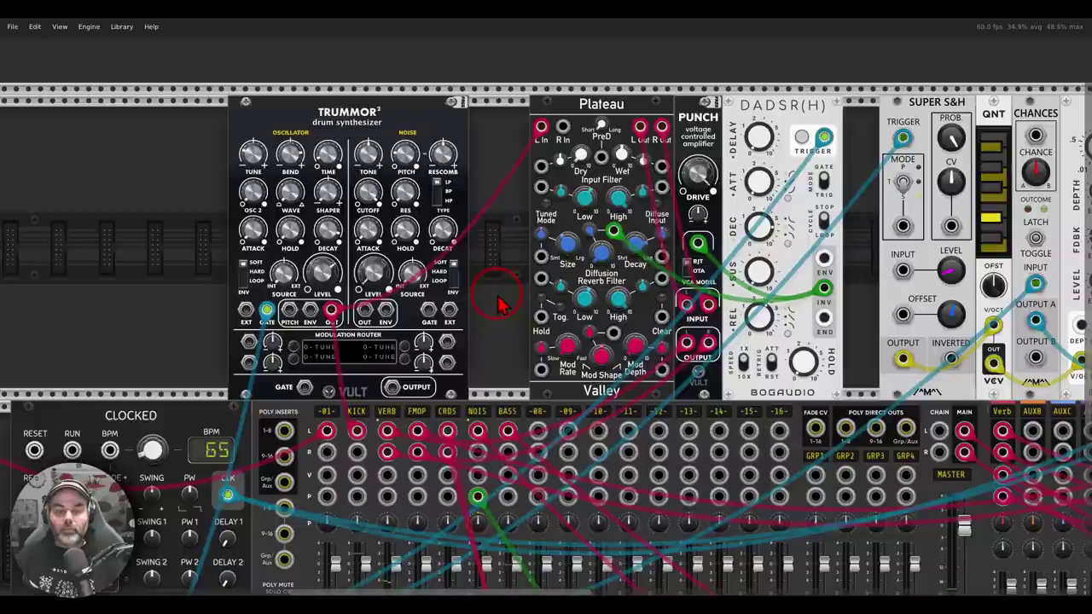
pyautogui.moveTo(638, 256)
pyautogui.mouseDown()
pyautogui.moveTo(644, 232)
pyautogui.moveTo(611, 210)
pyautogui.moveTo(566, 260)
pyautogui.moveTo(610, 290)
pyautogui.moveTo(640, 256)
pyautogui.moveTo(631, 218)
pyautogui.mouseUp()
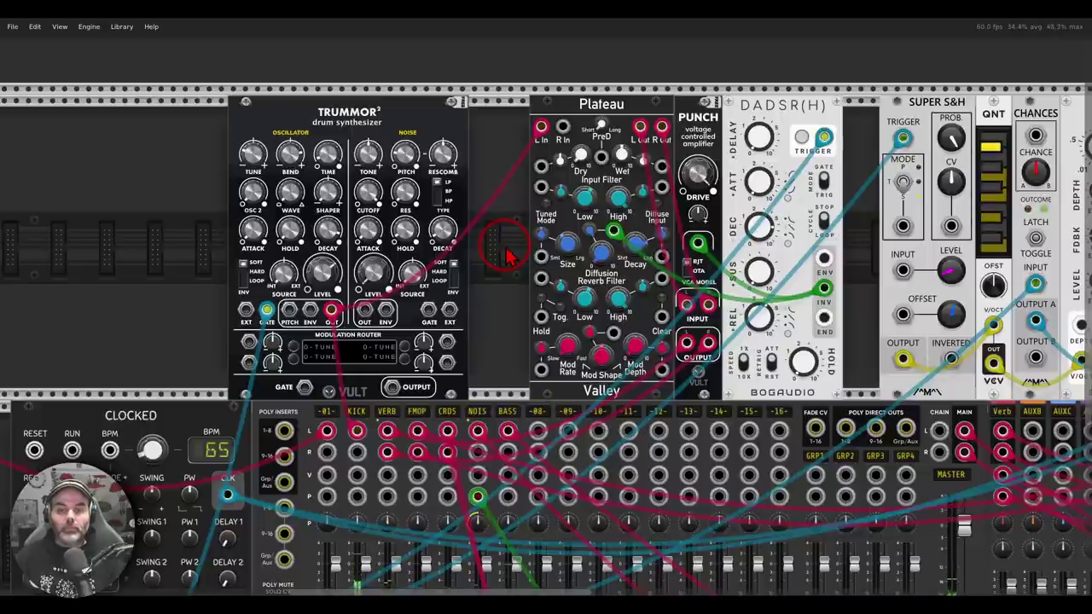
# Locate the FMOP voice in the patch and examine its Super S&H note source and FM-OP oscillator.
pyautogui.moveTo(859, 311); pyautogui.dragTo(739, 301)
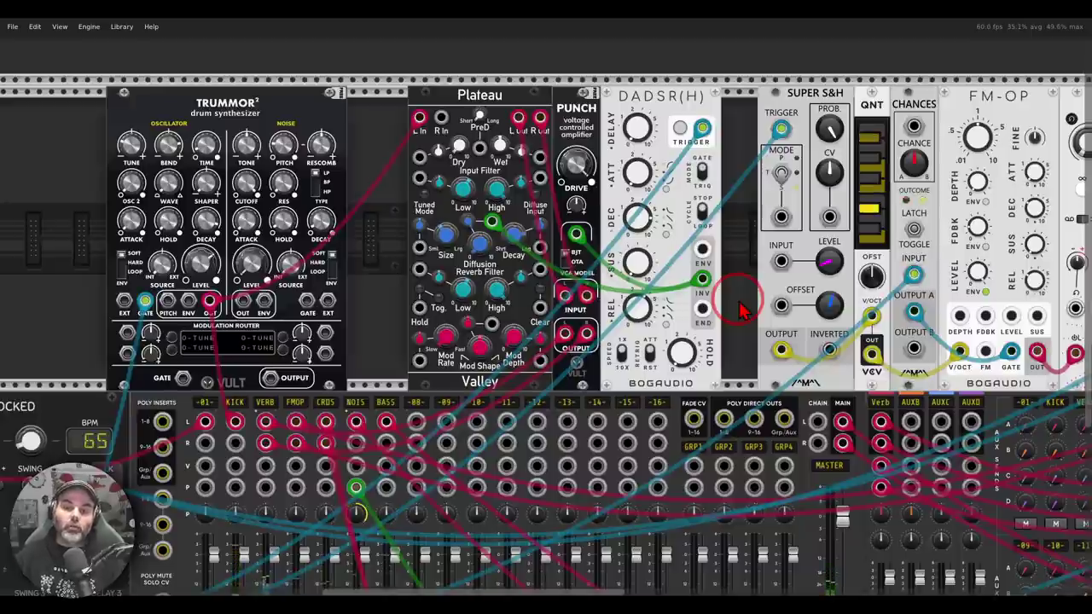
pyautogui.moveTo(746, 294); pyautogui.dragTo(336, 285)
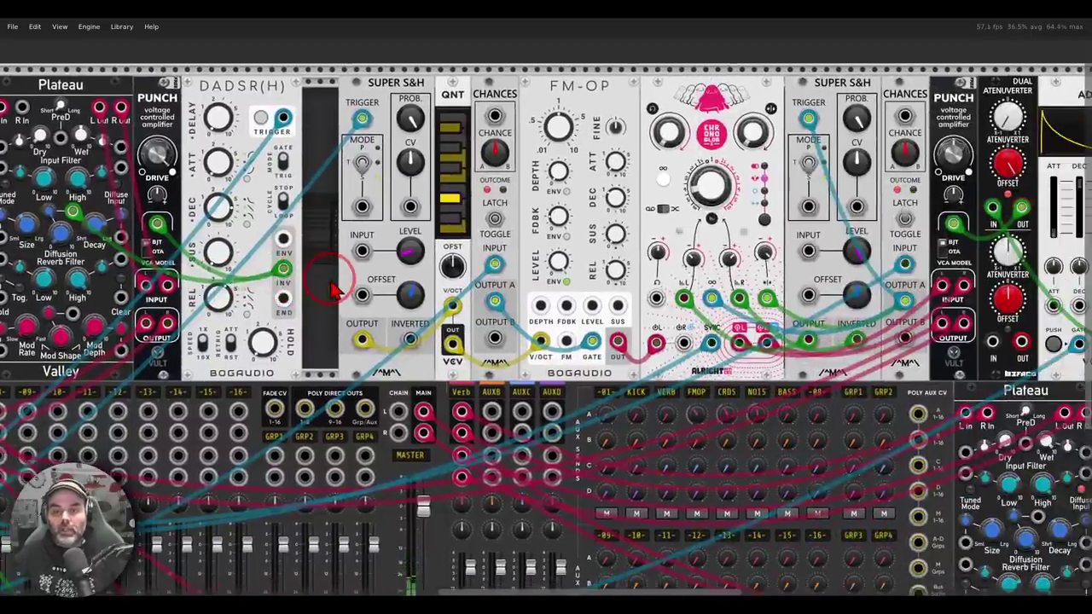
pyautogui.scroll(-1, 495, 252)
pyautogui.moveTo(630, 261); pyautogui.dragTo(602, 254)
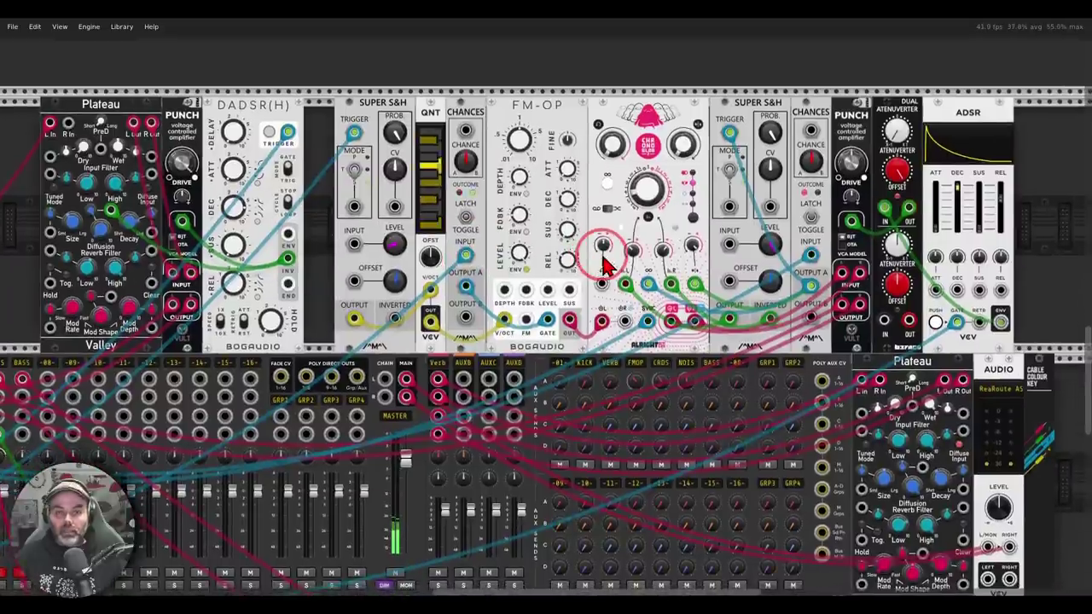
pyautogui.moveTo(548, 110)
pyautogui.mouseDown()
pyautogui.moveTo(489, 91)
pyautogui.moveTo(515, 137)
pyautogui.moveTo(565, 122)
pyautogui.moveTo(537, 92)
pyautogui.mouseUp()
pyautogui.moveTo(400, 92)
pyautogui.mouseDown()
pyautogui.moveTo(352, 130)
pyautogui.moveTo(410, 132)
pyautogui.moveTo(395, 91)
pyautogui.mouseUp()
pyautogui.click(454, 87)
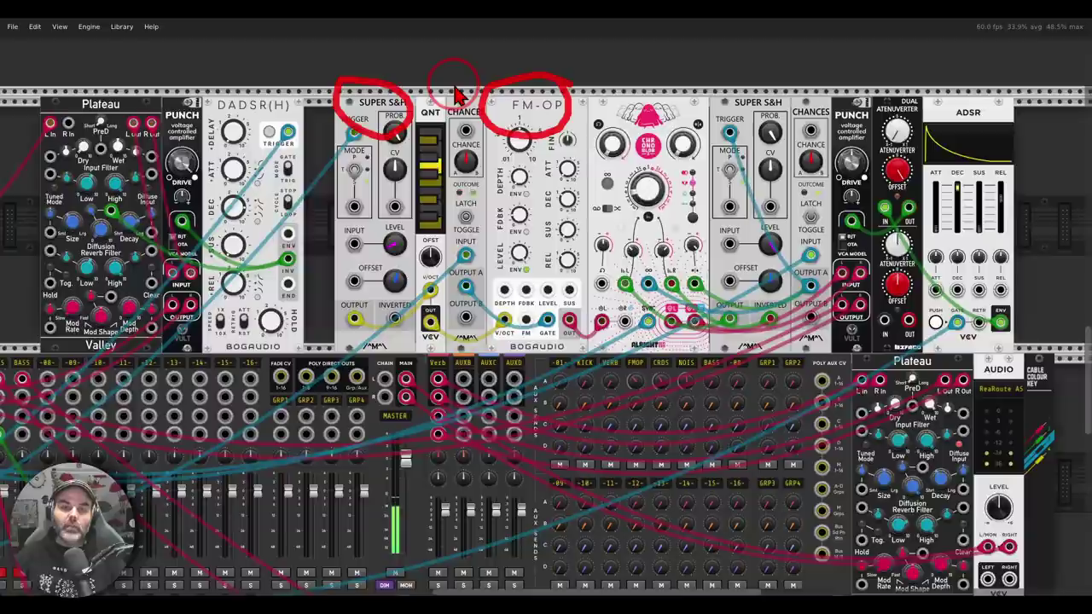
pyautogui.click(454, 89)
# Examine the Chronoblob delay, Punch VCA and ADSR with Dual Atenuverter, and unmute the FMOP channel on the MixMaster.
pyautogui.moveTo(662, 96)
pyautogui.mouseDown()
pyautogui.moveTo(613, 96)
pyautogui.moveTo(672, 146)
pyautogui.moveTo(661, 101)
pyautogui.mouseUp()
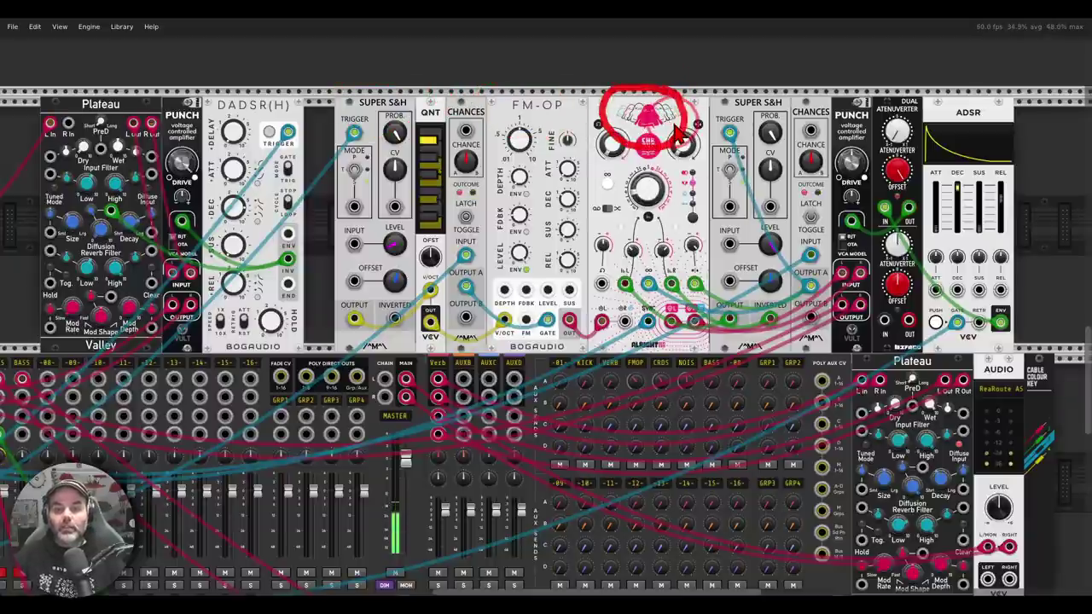
pyautogui.click(677, 132)
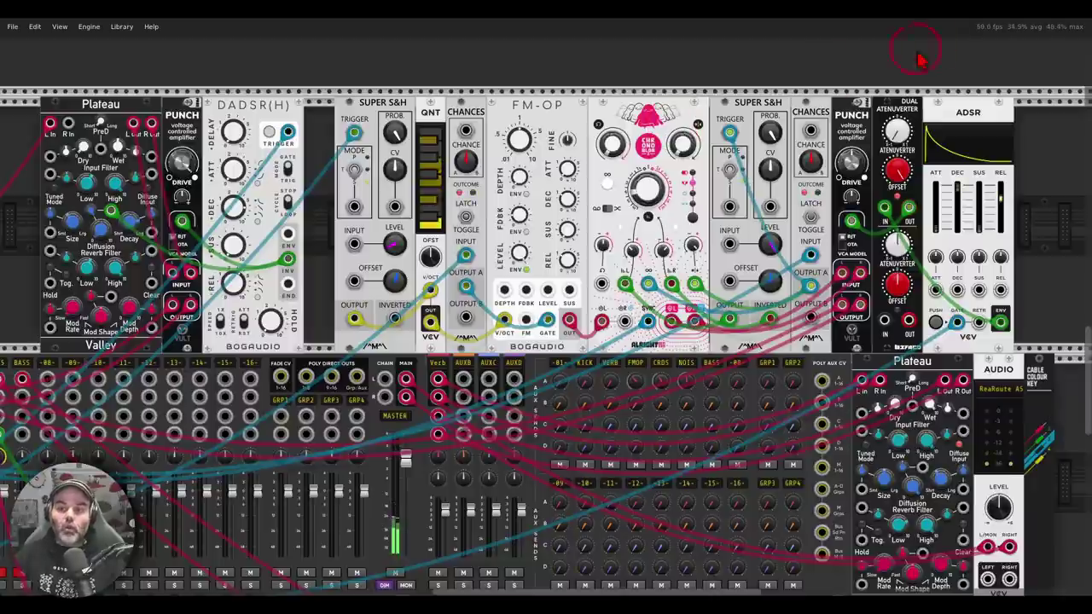
pyautogui.moveTo(857, 104)
pyautogui.mouseDown()
pyautogui.moveTo(882, 136)
pyautogui.moveTo(891, 85)
pyautogui.mouseUp()
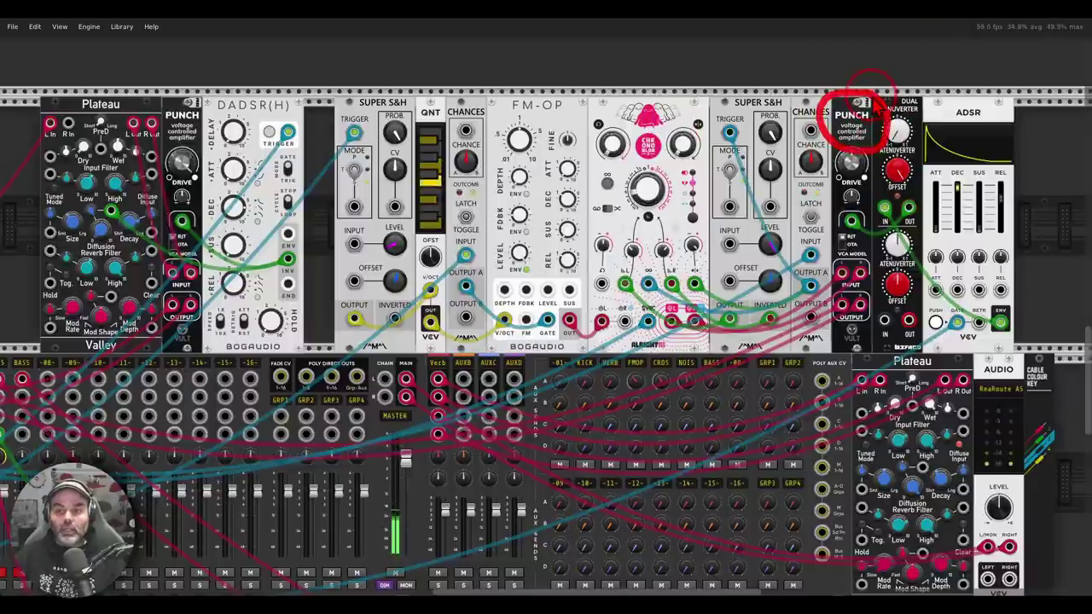
pyautogui.moveTo(1019, 92)
pyautogui.mouseDown()
pyautogui.moveTo(934, 84)
pyautogui.moveTo(877, 105)
pyautogui.moveTo(870, 195)
pyautogui.moveTo(900, 220)
pyautogui.moveTo(990, 209)
pyautogui.moveTo(1039, 175)
pyautogui.moveTo(1015, 107)
pyautogui.mouseUp()
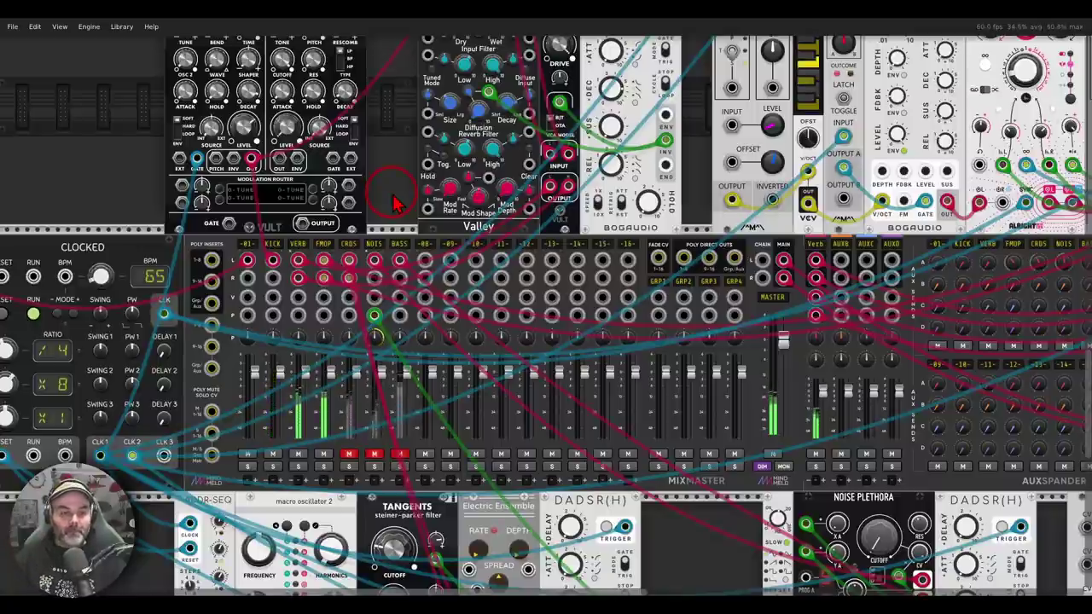
# Locate the chord voice in the row below the mixer and examine its macro oscillator 2, Tangents filter and Electric Ensemble.
pyautogui.scroll(-5, 394, 202)
pyautogui.scroll(-1, 394, 306)
pyautogui.hscroll(-2, 394, 305)
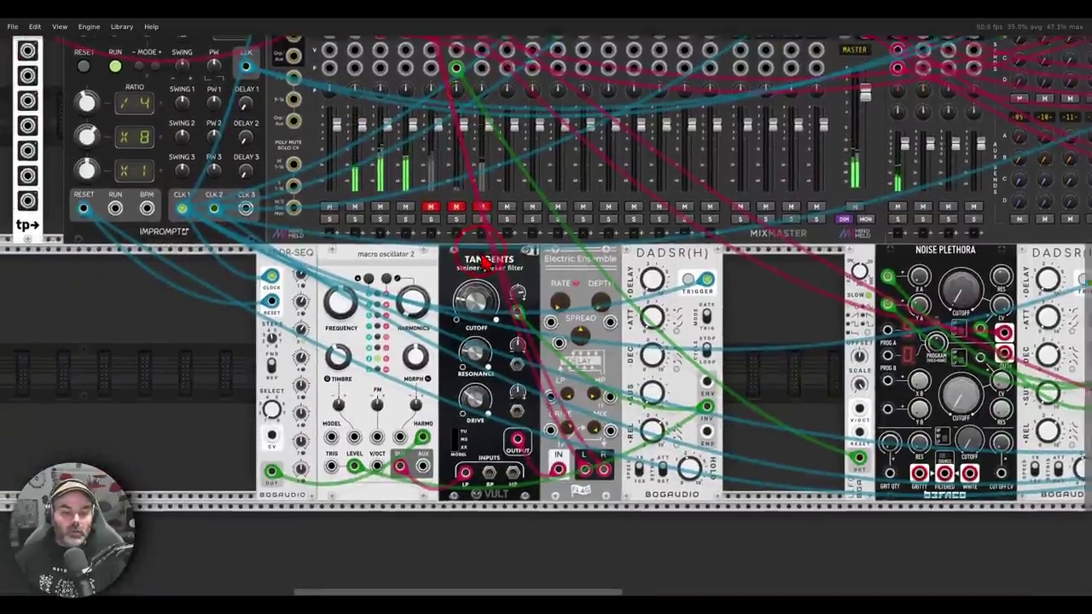
pyautogui.moveTo(428, 232)
pyautogui.mouseDown()
pyautogui.moveTo(364, 245)
pyautogui.moveTo(369, 294)
pyautogui.moveTo(437, 295)
pyautogui.moveTo(430, 241)
pyautogui.mouseUp()
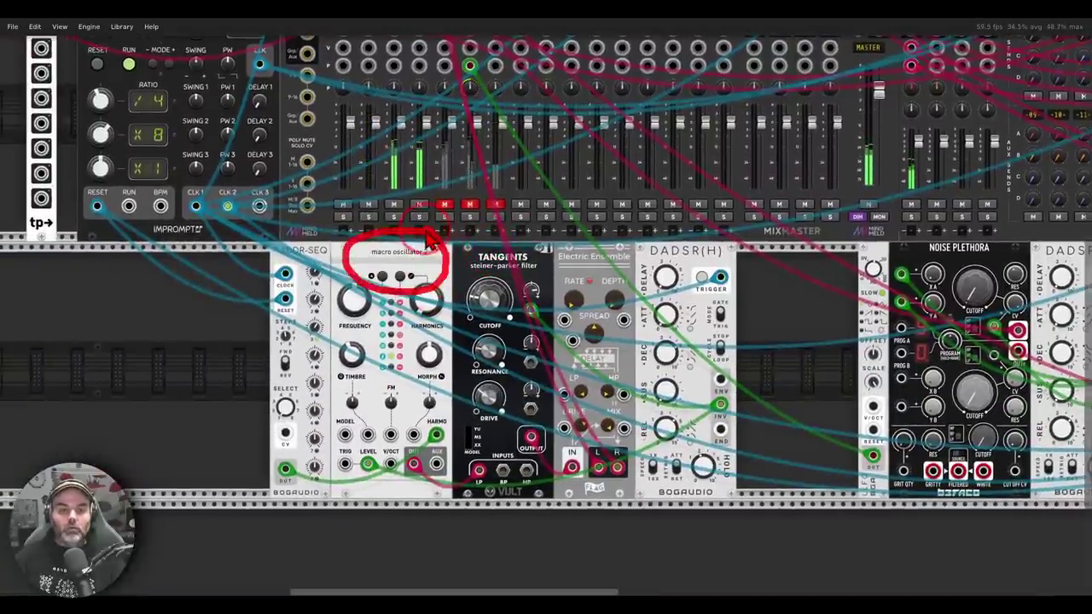
pyautogui.moveTo(539, 236)
pyautogui.mouseDown()
pyautogui.moveTo(513, 234)
pyautogui.moveTo(460, 301)
pyautogui.moveTo(530, 298)
pyautogui.moveTo(530, 245)
pyautogui.mouseUp()
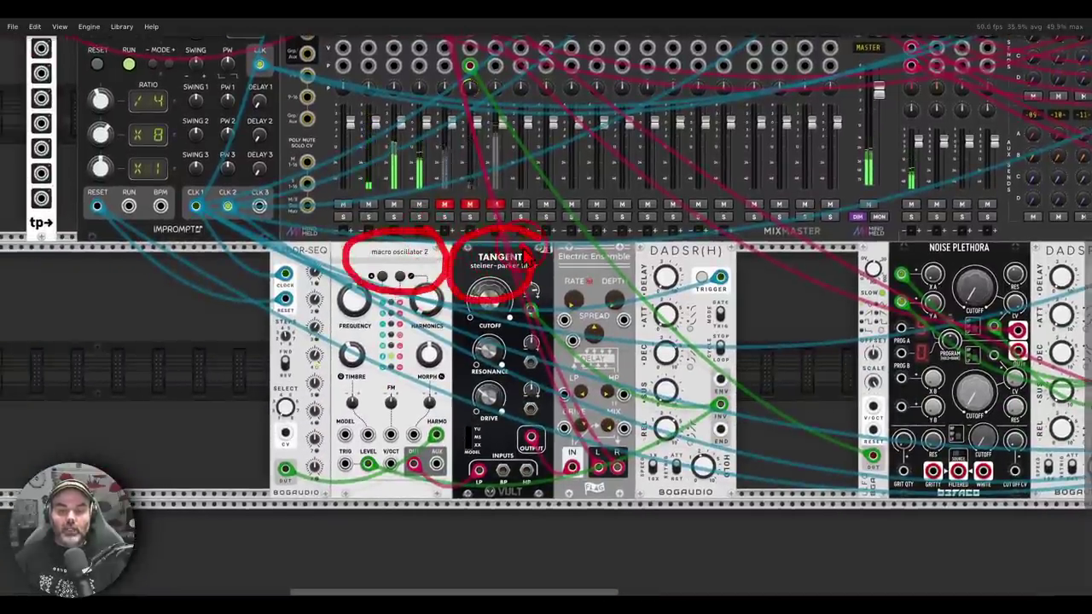
pyautogui.moveTo(621, 240)
pyautogui.mouseDown()
pyautogui.moveTo(550, 252)
pyautogui.moveTo(593, 292)
pyautogui.moveTo(621, 256)
pyautogui.mouseUp()
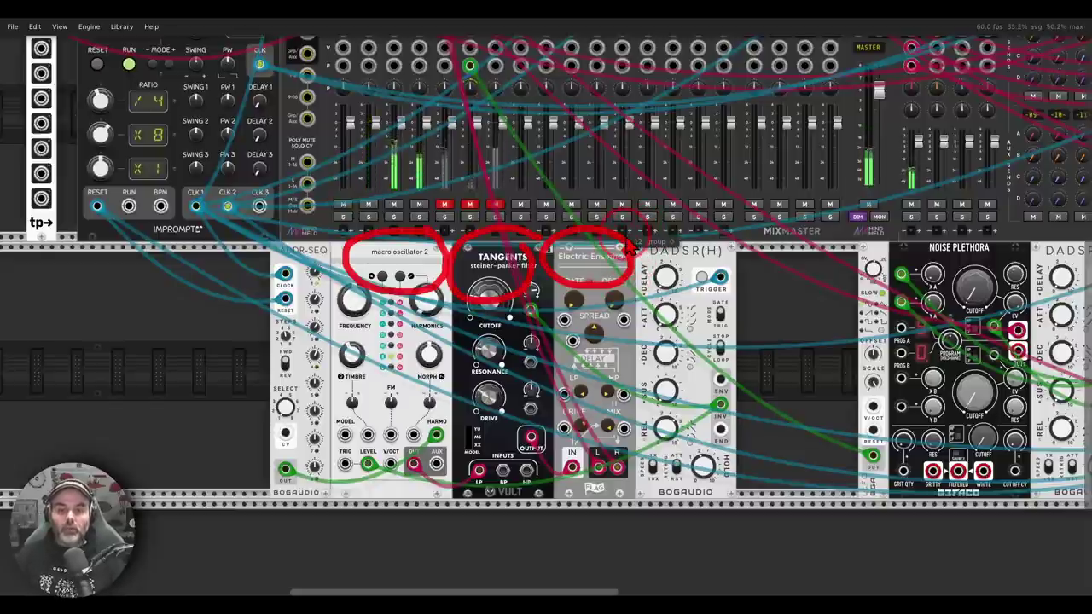
# Trace the chord DADSR(H) INV output to the oscillator's level and the Tangents cutoff, and unmute the CRDS channel.
pyautogui.moveTo(721, 243)
pyautogui.mouseDown()
pyautogui.moveTo(661, 228)
pyautogui.moveTo(639, 260)
pyautogui.moveTo(670, 285)
pyautogui.moveTo(725, 286)
pyautogui.mouseUp()
pyautogui.moveTo(713, 384)
pyautogui.mouseDown()
pyautogui.moveTo(745, 421)
pyautogui.moveTo(734, 398)
pyautogui.moveTo(613, 457)
pyautogui.moveTo(468, 471)
pyautogui.moveTo(367, 460)
pyautogui.mouseUp()
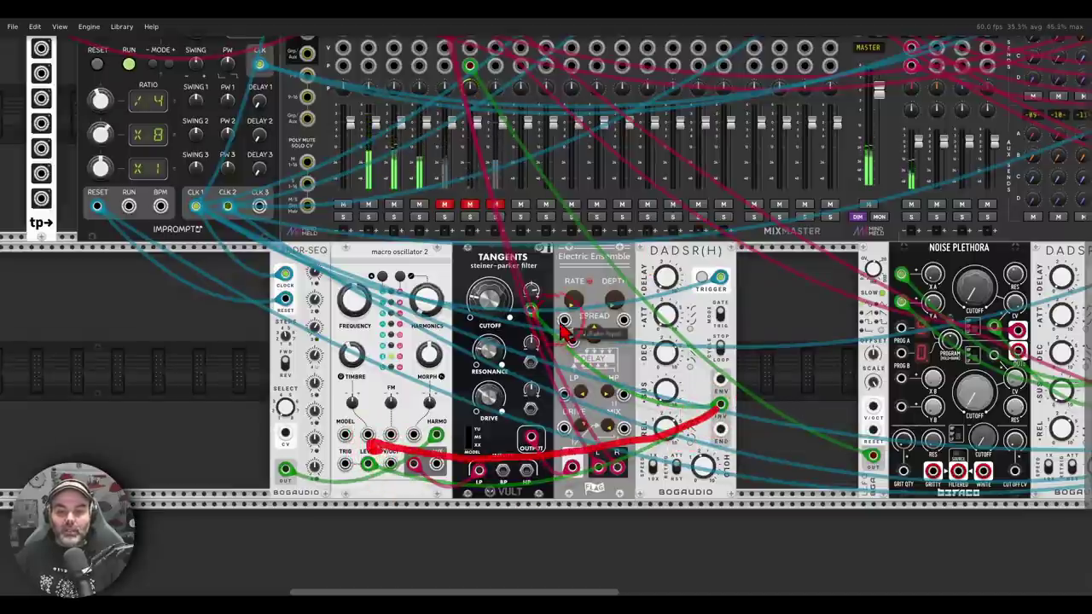
pyautogui.moveTo(559, 256)
pyautogui.mouseDown()
pyautogui.moveTo(522, 345)
pyautogui.moveTo(567, 269)
pyautogui.mouseUp()
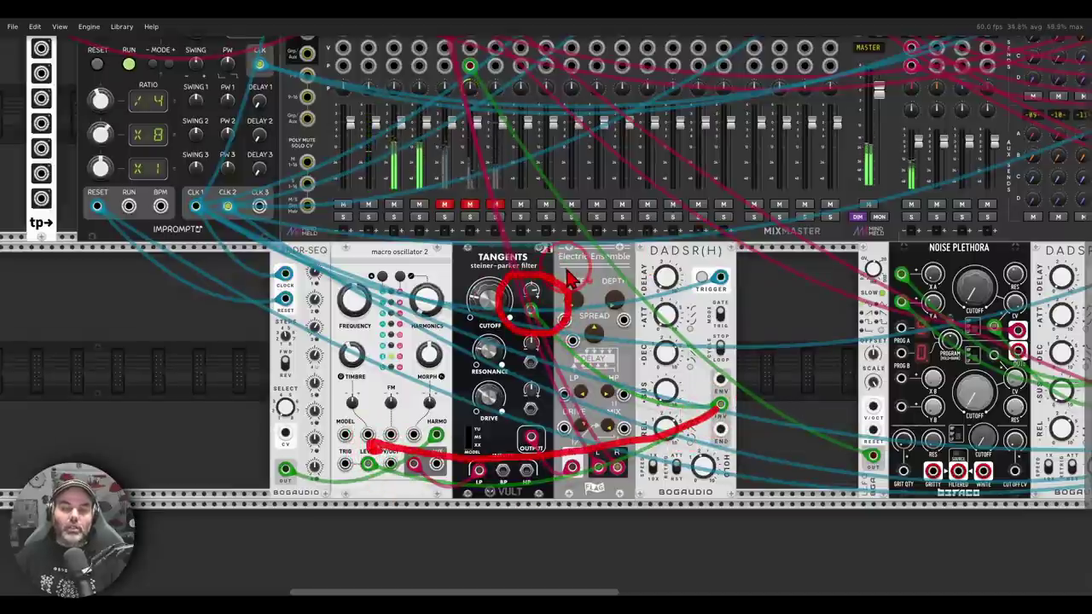
pyautogui.press('Escape')
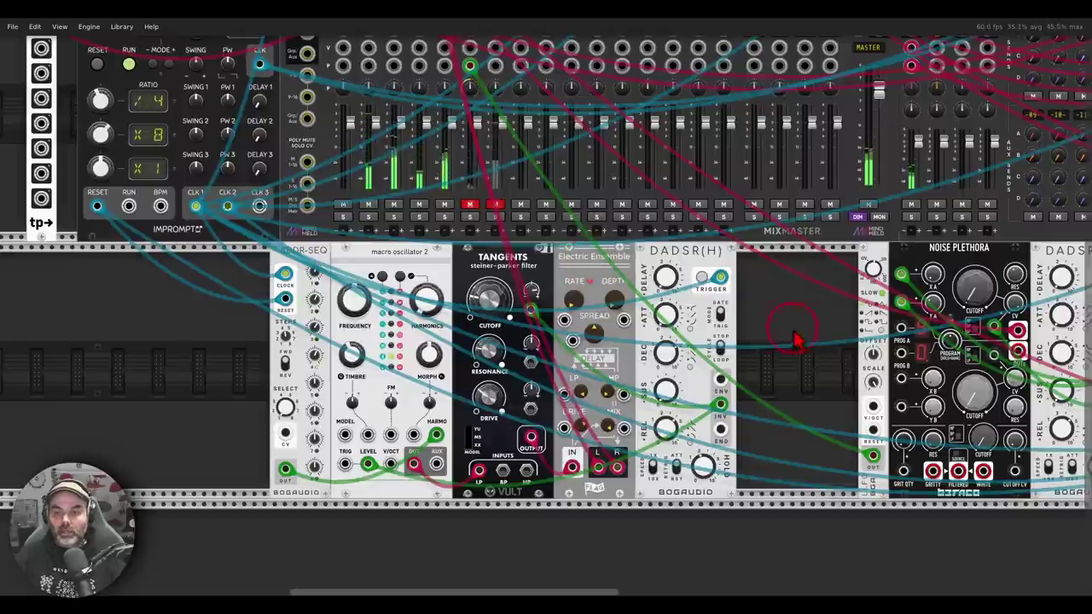
# Examine the Noise Plethora voice, tracing its adjacent DADSR(H) envelope outputs to the Noise Plethora's CV inputs.
pyautogui.hscroll(8, 510, 316)
pyautogui.moveTo(669, 213)
pyautogui.mouseDown()
pyautogui.moveTo(591, 224)
pyautogui.moveTo(621, 269)
pyautogui.moveTo(668, 241)
pyautogui.moveTo(683, 217)
pyautogui.mouseUp()
pyautogui.moveTo(789, 220)
pyautogui.mouseDown()
pyautogui.moveTo(714, 243)
pyautogui.moveTo(782, 294)
pyautogui.moveTo(800, 249)
pyautogui.moveTo(789, 223)
pyautogui.mouseUp()
pyautogui.moveTo(781, 294); pyautogui.dragTo(797, 311)
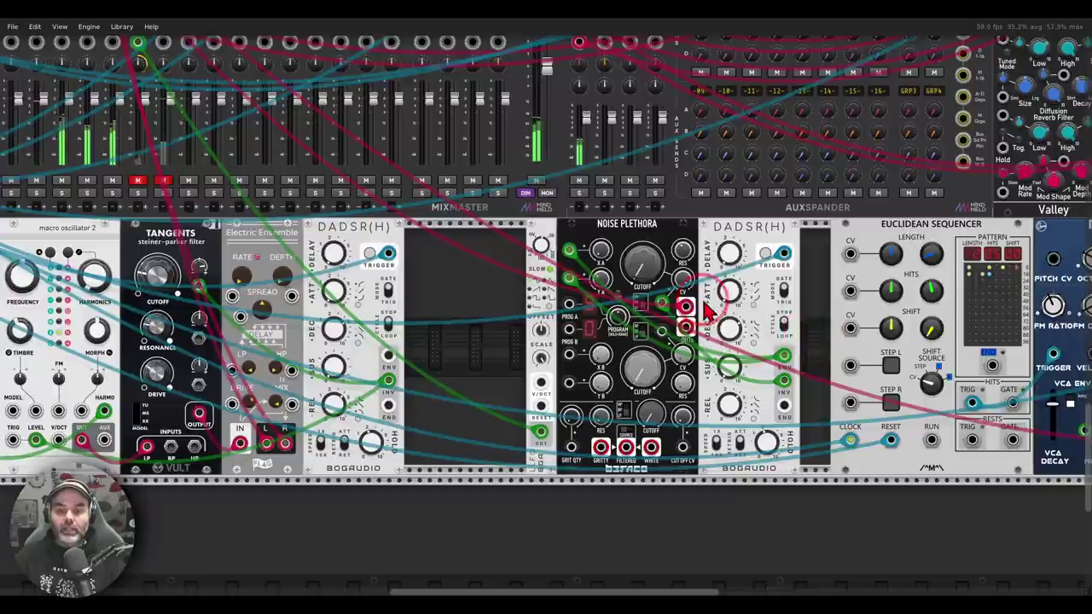
pyautogui.moveTo(686, 290)
pyautogui.mouseDown()
pyautogui.moveTo(656, 285)
pyautogui.moveTo(651, 317)
pyautogui.moveTo(681, 319)
pyautogui.moveTo(685, 292)
pyautogui.mouseUp()
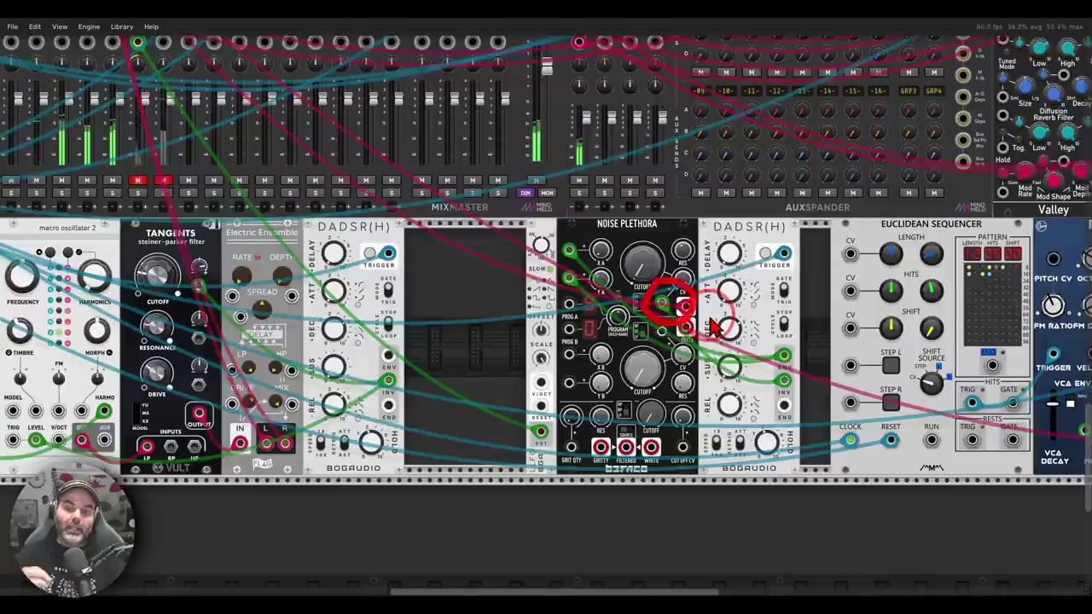
pyautogui.moveTo(720, 309)
pyautogui.mouseDown()
pyautogui.moveTo(794, 345)
pyautogui.moveTo(765, 365)
pyautogui.mouseUp()
pyautogui.moveTo(587, 229)
pyautogui.mouseDown()
pyautogui.moveTo(562, 317)
pyautogui.moveTo(585, 229)
pyautogui.mouseUp()
# Unmute the NOIS channel on the MixMaster.
pyautogui.moveTo(482, 264); pyautogui.dragTo(652, 263)
pyautogui.click(309, 182)
pyautogui.moveTo(620, 335); pyautogui.dragTo(410, 343)
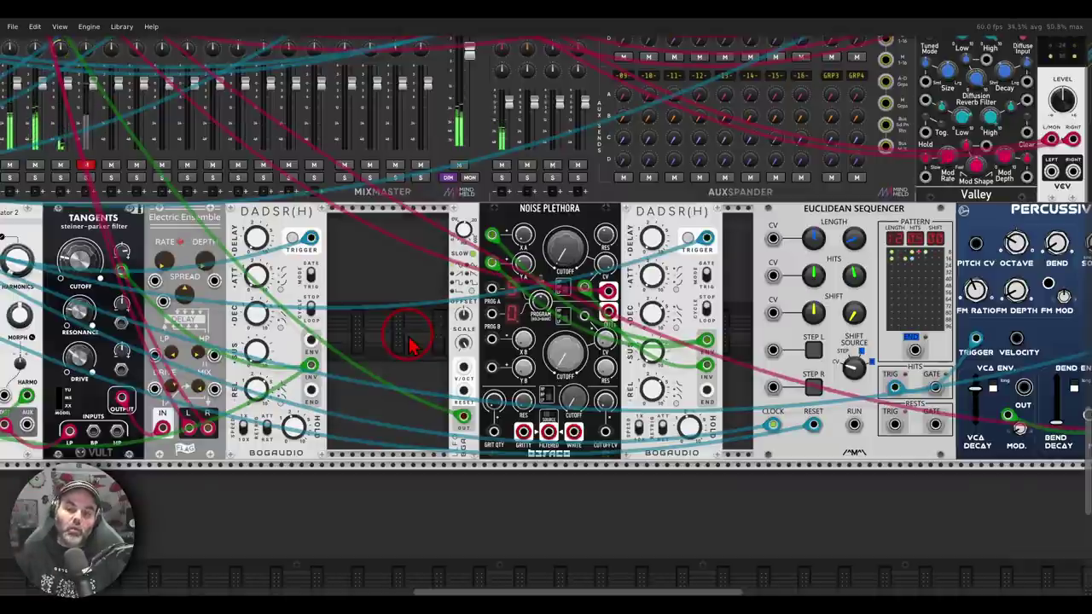
# Examine the bass voice's Euclidean Sequencer and Percussive Vibration, including the accent envelope patched to the VCA decay modulation.
pyautogui.moveTo(751, 375); pyautogui.dragTo(391, 345)
pyautogui.click(722, 322)
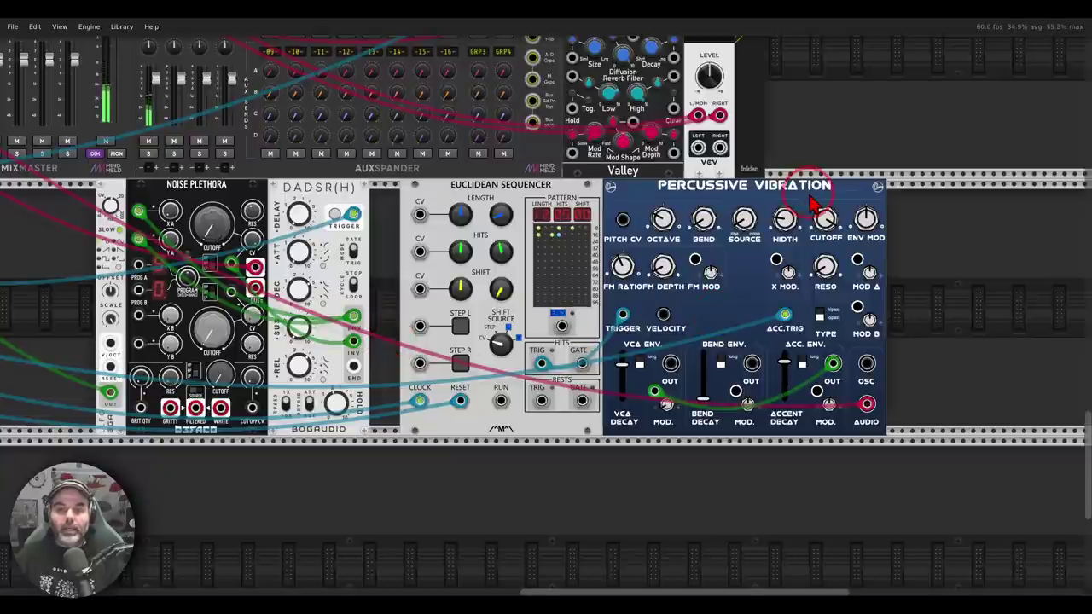
pyautogui.moveTo(836, 189)
pyautogui.mouseDown()
pyautogui.moveTo(657, 180)
pyautogui.moveTo(844, 204)
pyautogui.moveTo(823, 175)
pyautogui.mouseUp()
pyautogui.moveTo(567, 183)
pyautogui.mouseDown()
pyautogui.moveTo(469, 170)
pyautogui.moveTo(472, 210)
pyautogui.moveTo(572, 201)
pyautogui.moveTo(554, 179)
pyautogui.mouseUp()
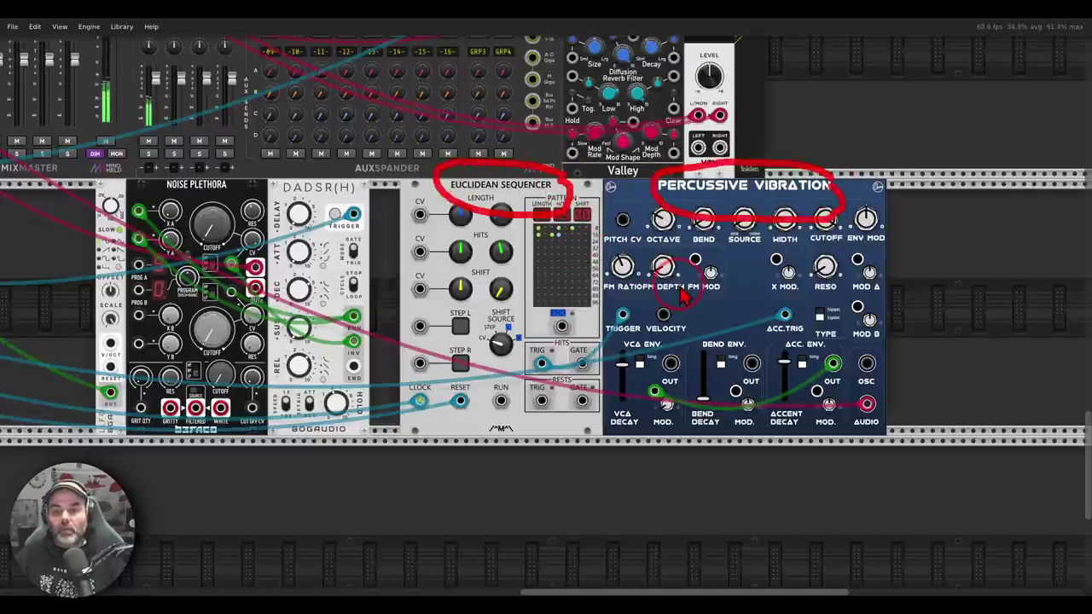
pyautogui.press('Escape')
pyautogui.moveTo(788, 351)
pyautogui.mouseDown()
pyautogui.moveTo(814, 333)
pyautogui.moveTo(771, 349)
pyautogui.moveTo(768, 391)
pyautogui.moveTo(791, 432)
pyautogui.moveTo(853, 385)
pyautogui.mouseUp()
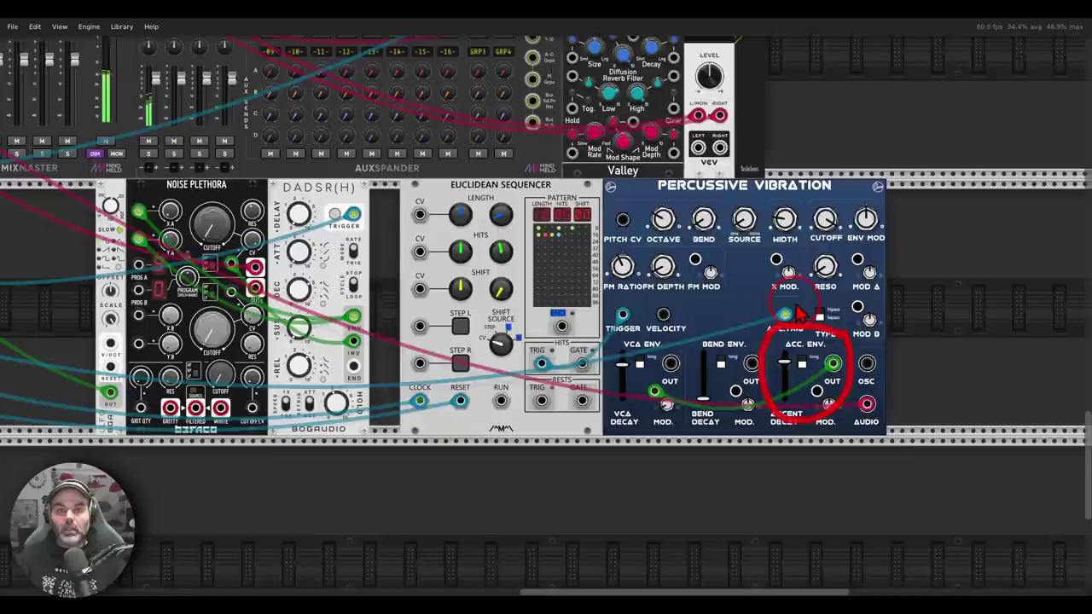
pyautogui.press('shift+super+F11')
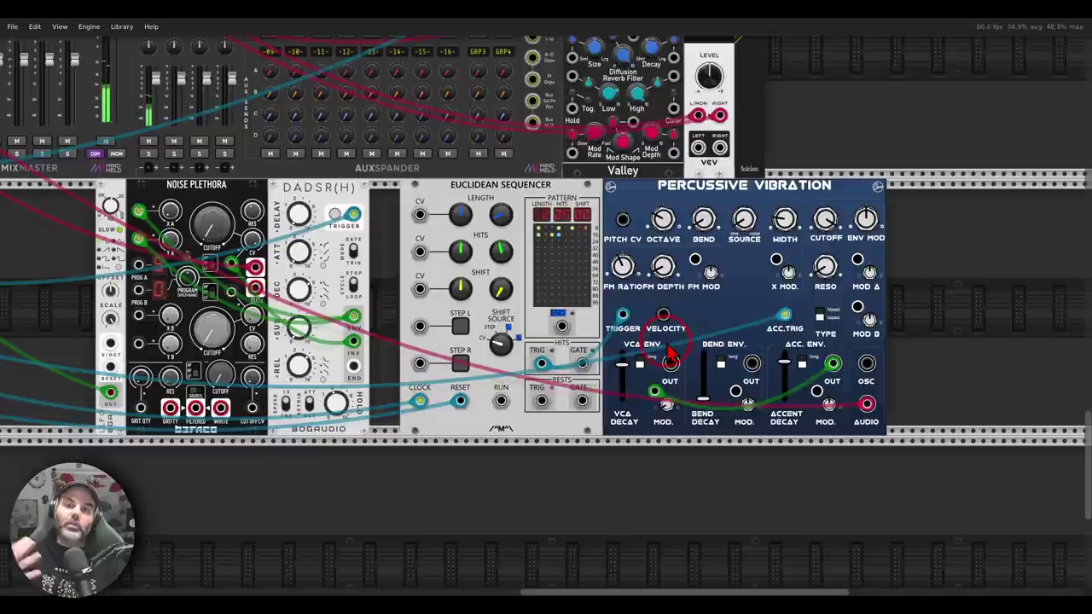
# Unmute the BASS channel on the MixMaster.
pyautogui.hscroll(-10, 433, 232)
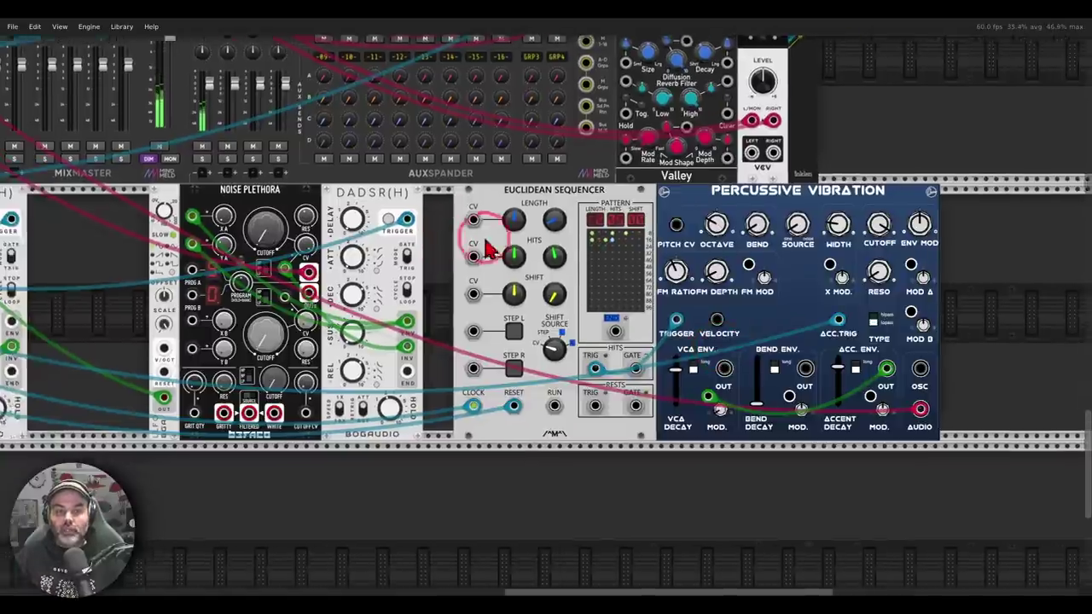
pyautogui.hscroll(-3, 683, 253)
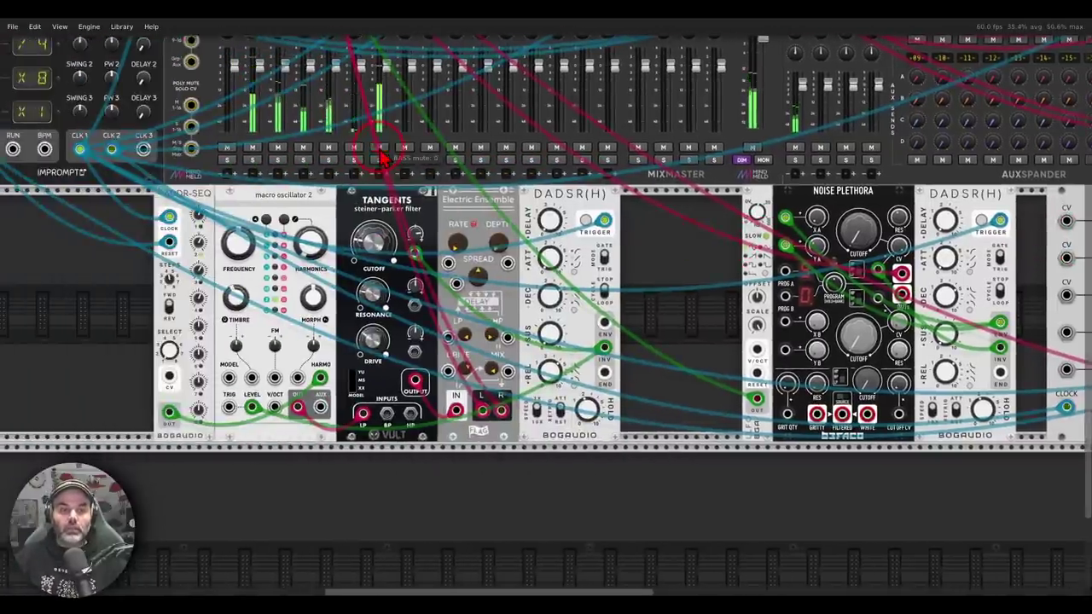
pyautogui.scroll(-5, 567, 241)
# Examine the envelope follower patch, tracing the KICK output through the Follow module into the Scope.
pyautogui.moveTo(564, 242); pyautogui.dragTo(516, 429)
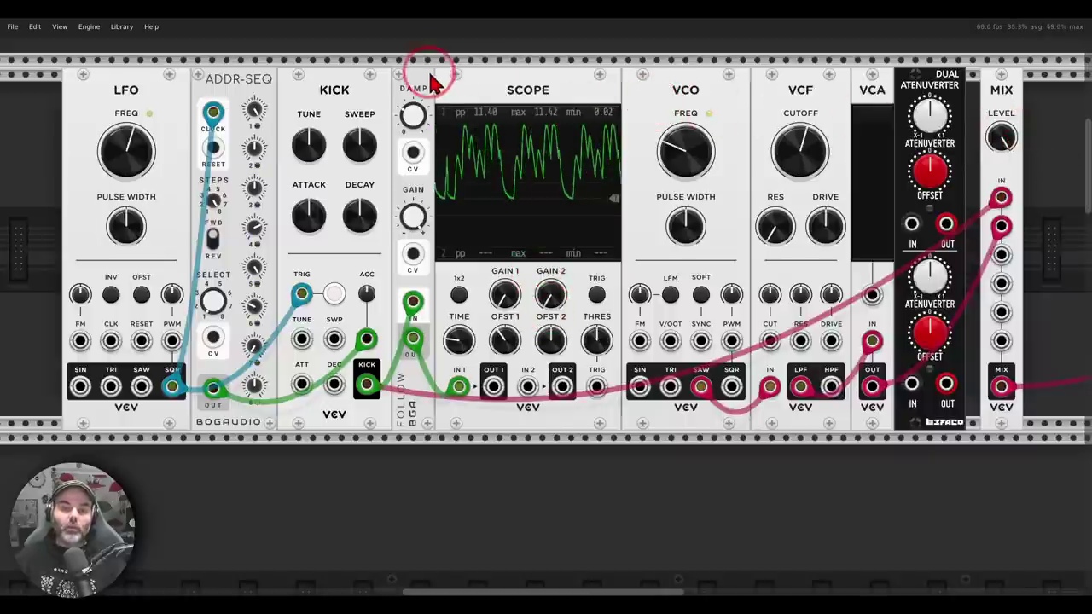
pyautogui.moveTo(405, 68)
pyautogui.mouseDown()
pyautogui.moveTo(432, 122)
pyautogui.moveTo(417, 74)
pyautogui.mouseUp()
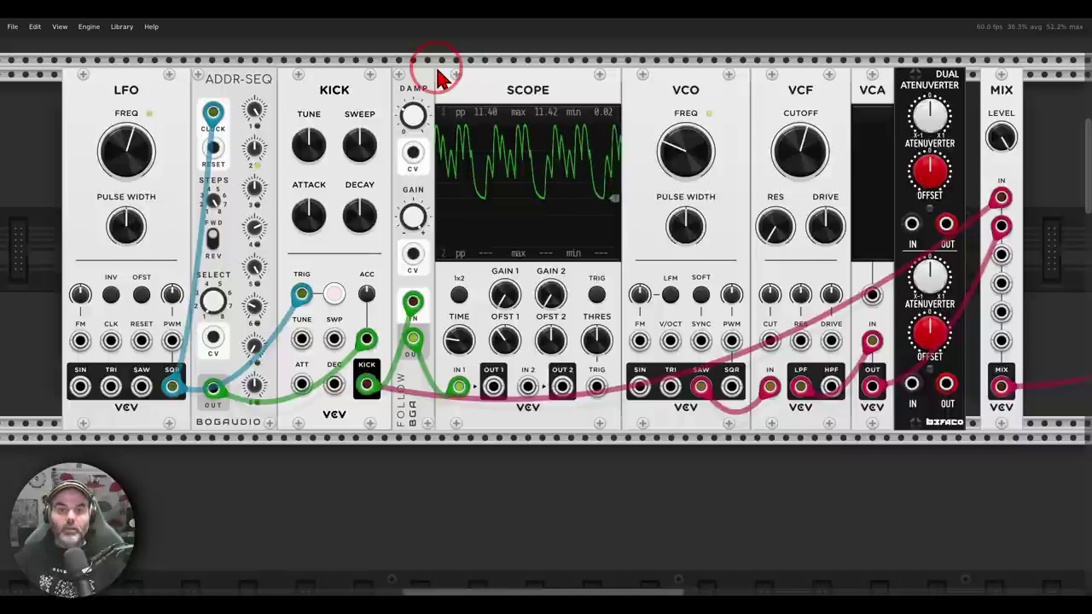
pyautogui.moveTo(437, 77)
pyautogui.mouseDown()
pyautogui.moveTo(533, 118)
pyautogui.moveTo(612, 118)
pyautogui.moveTo(577, 96)
pyautogui.moveTo(439, 110)
pyautogui.moveTo(407, 162)
pyautogui.moveTo(452, 232)
pyautogui.moveTo(555, 242)
pyautogui.moveTo(618, 220)
pyautogui.moveTo(646, 175)
pyautogui.moveTo(638, 128)
pyautogui.moveTo(622, 104)
pyautogui.mouseUp()
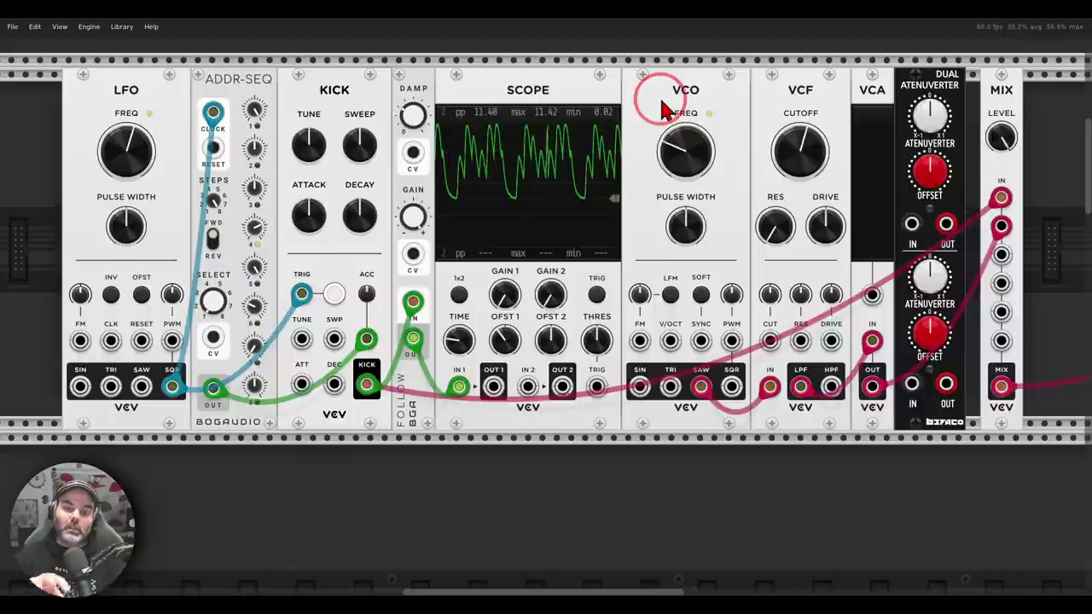
pyautogui.moveTo(486, 205)
pyautogui.mouseDown()
pyautogui.moveTo(540, 203)
pyautogui.moveTo(522, 162)
pyautogui.moveTo(534, 160)
pyautogui.mouseUp()
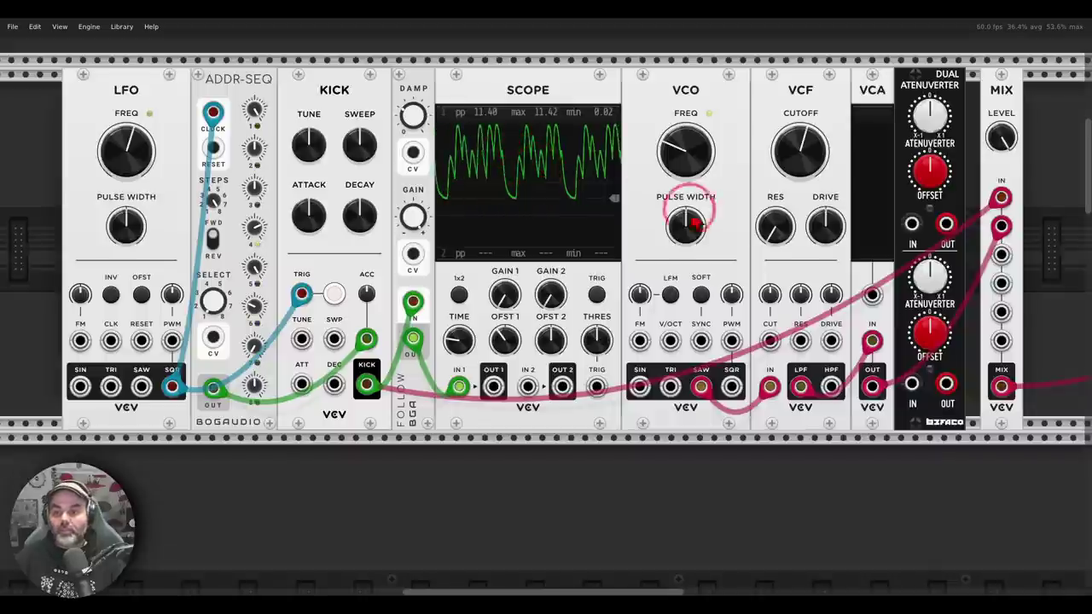
# Patch the Scope's OUT 1 into the upper Dual Atenuverter input and its output into the VCA's CV input.
pyautogui.moveTo(914, 243); pyautogui.dragTo(493, 387)
pyautogui.moveTo(882, 220); pyautogui.dragTo(880, 110)
pyautogui.moveTo(946, 223); pyautogui.dragTo(874, 294)
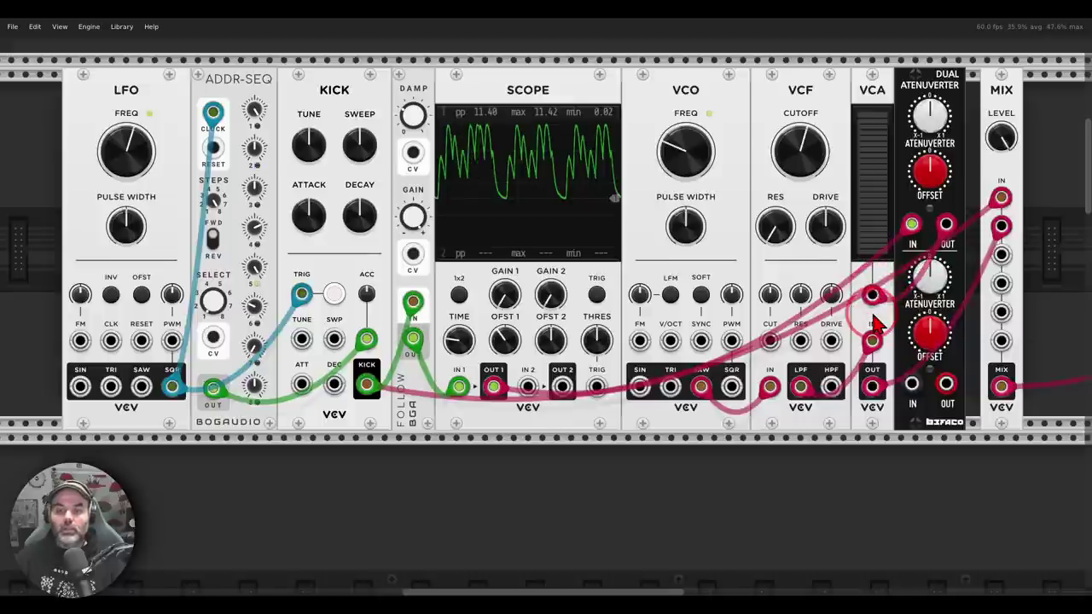
pyautogui.moveTo(937, 123); pyautogui.dragTo(937, 34)
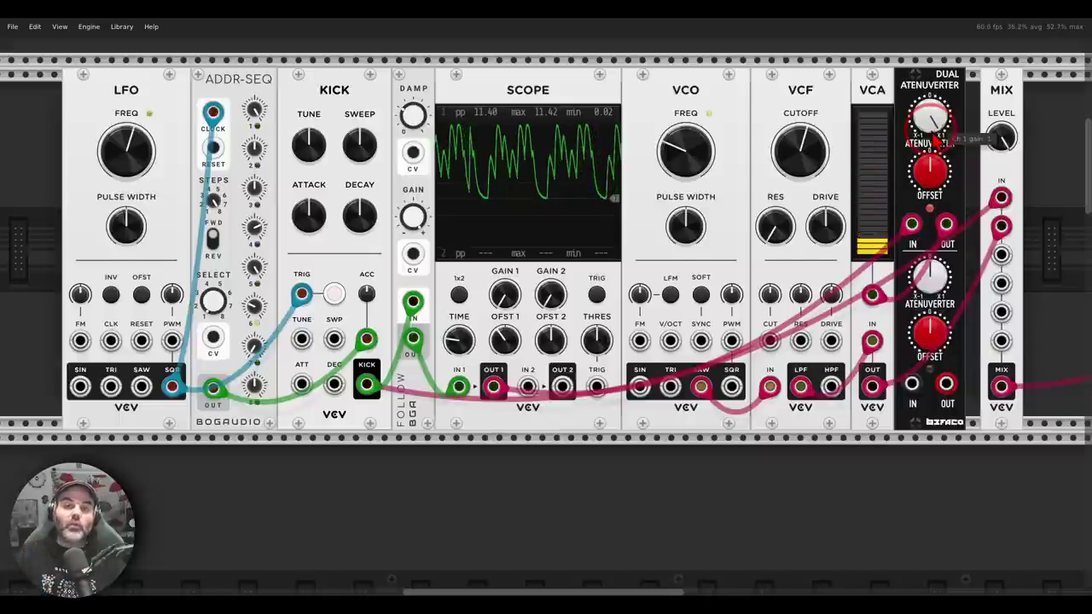
pyautogui.moveTo(930, 128); pyautogui.dragTo(931, 511)
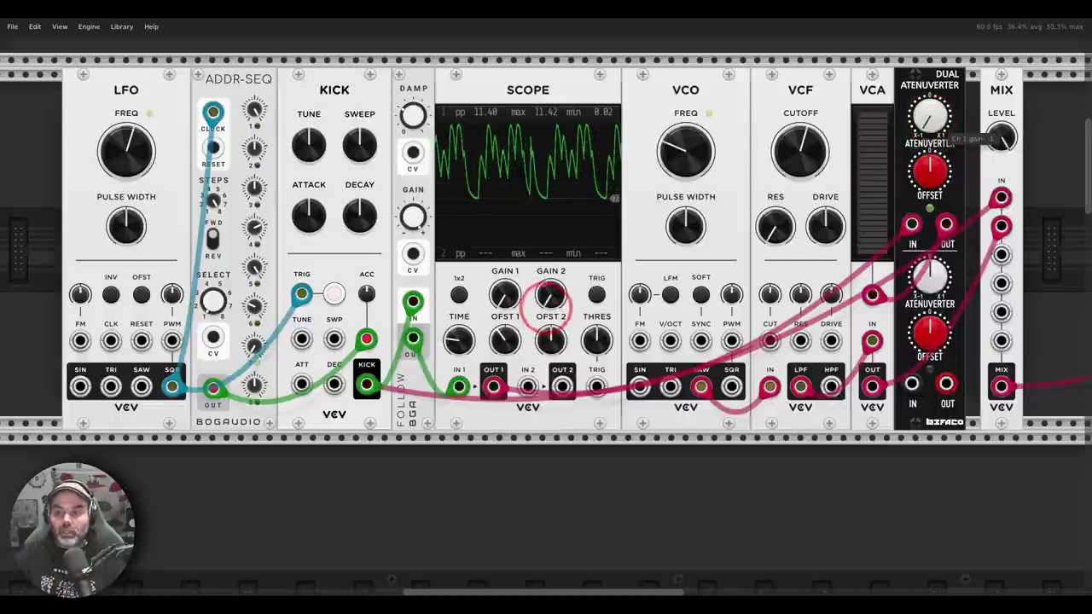
pyautogui.moveTo(932, 173); pyautogui.dragTo(936, 175)
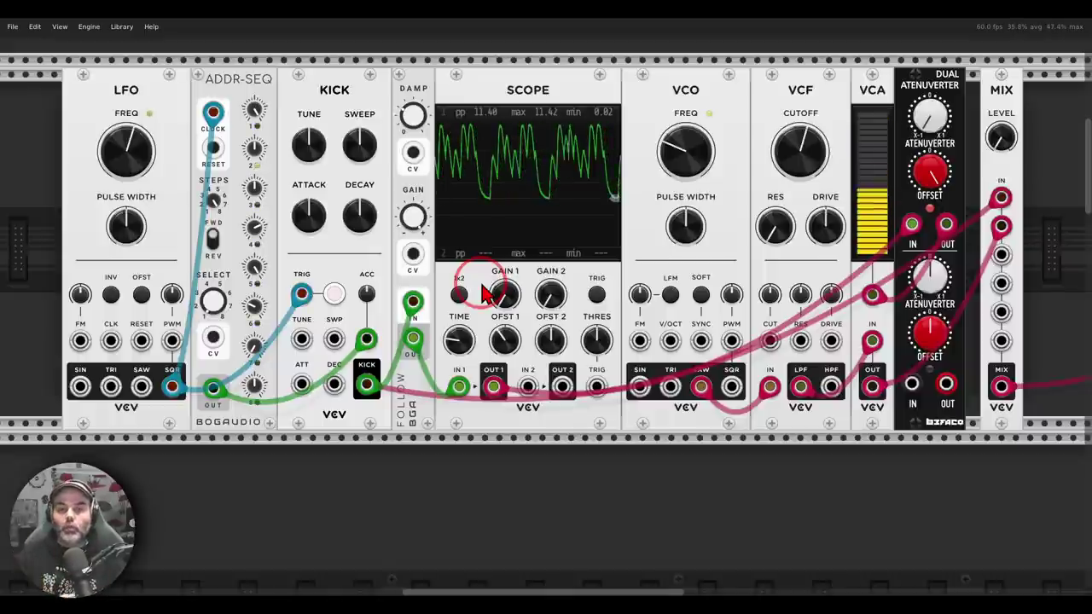
# Examine the Kickall voice in the larger patch, including its decay modulation, and unmute the KCAL channel.
pyautogui.scroll(-5, 482, 294)
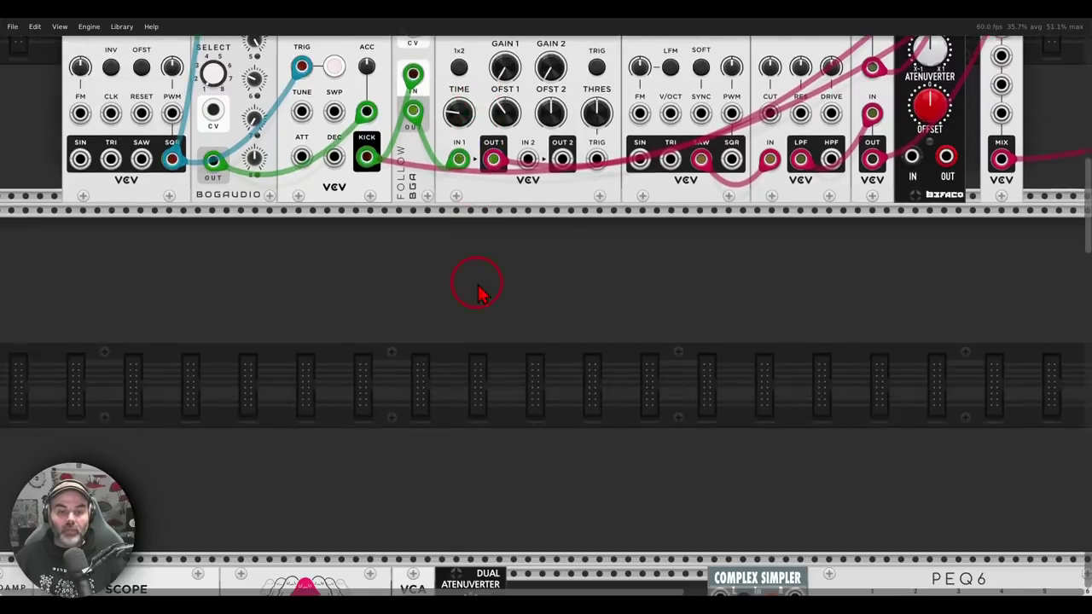
pyautogui.moveTo(360, 361); pyautogui.dragTo(819, 57)
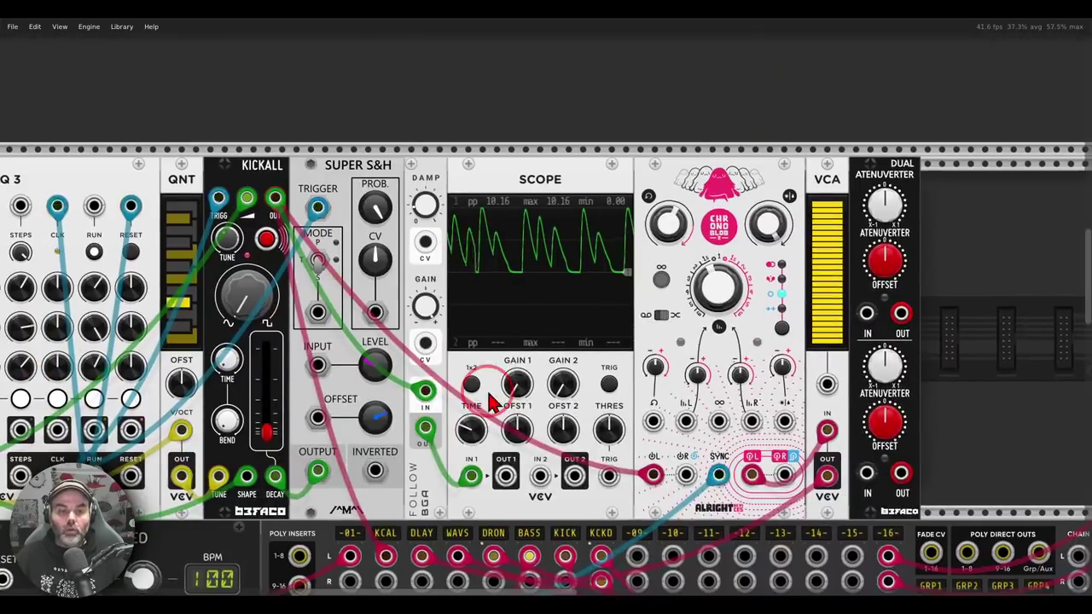
pyautogui.moveTo(487, 391); pyautogui.dragTo(629, 312)
pyautogui.scroll(-1, 636, 324)
pyautogui.scroll(-2, 635, 248)
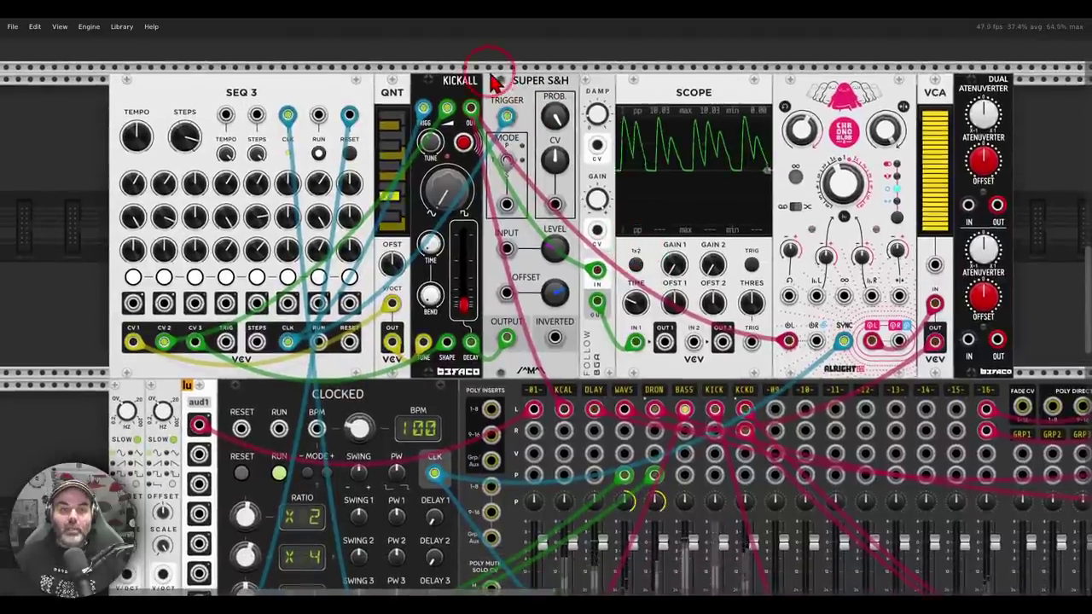
pyautogui.moveTo(431, 58)
pyautogui.mouseDown()
pyautogui.moveTo(443, 110)
pyautogui.moveTo(490, 69)
pyautogui.mouseUp()
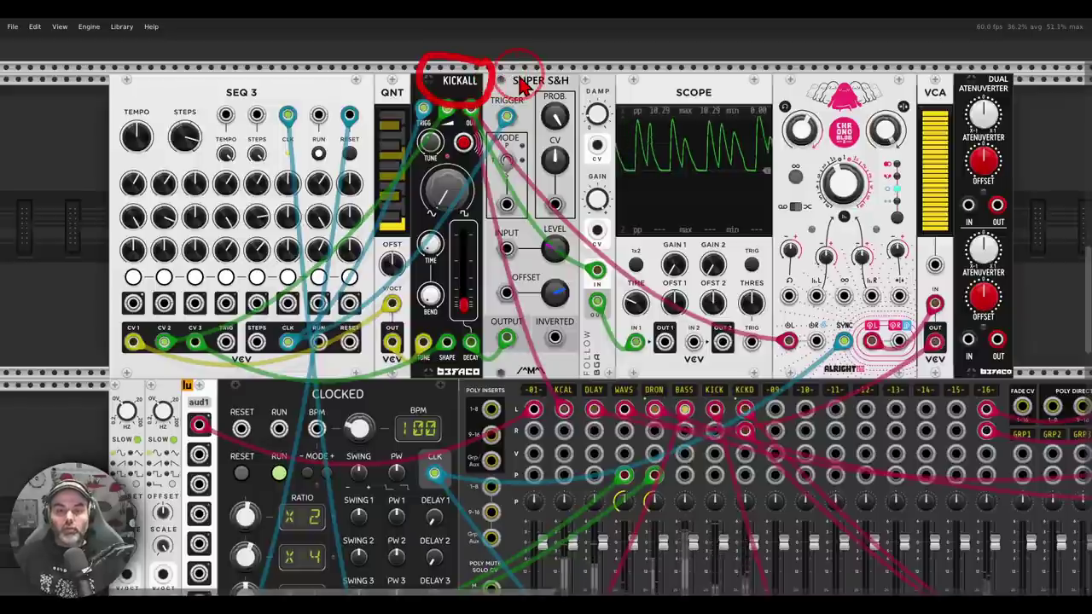
pyautogui.scroll(-3, 573, 563)
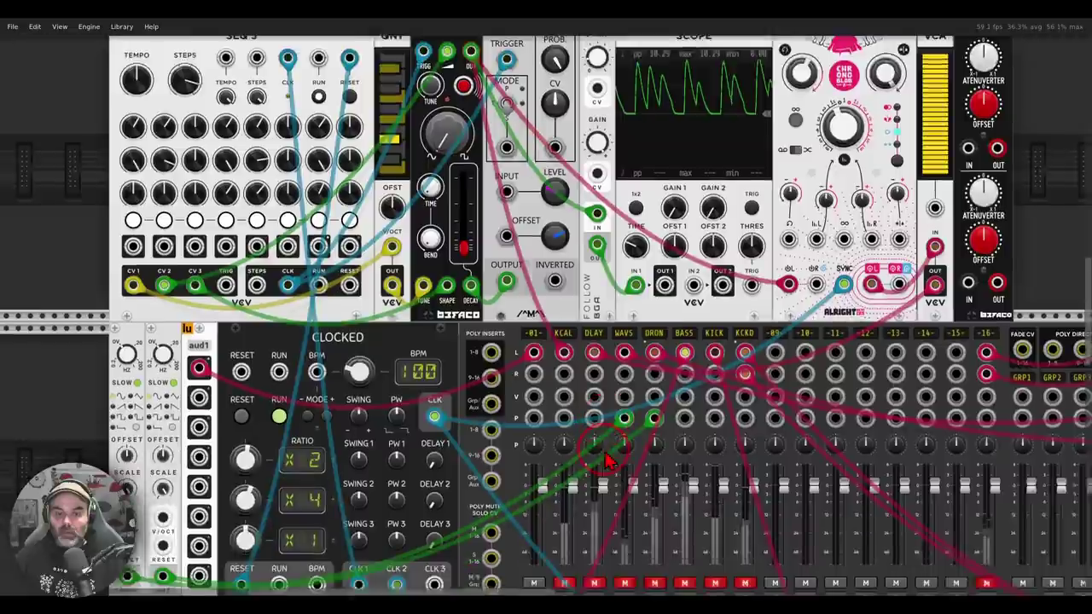
pyautogui.scroll(3, 582, 235)
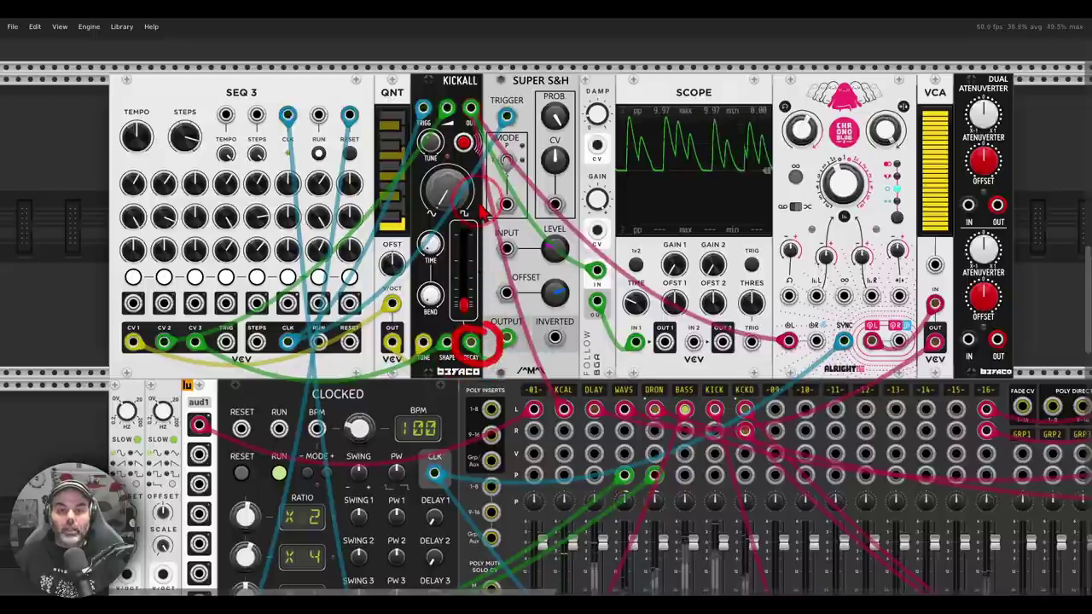
# Examine the Super S&H and envelope follower beside the Kickall, and unmute the DLAY channel.
pyautogui.moveTo(516, 52); pyautogui.dragTo(525, 83)
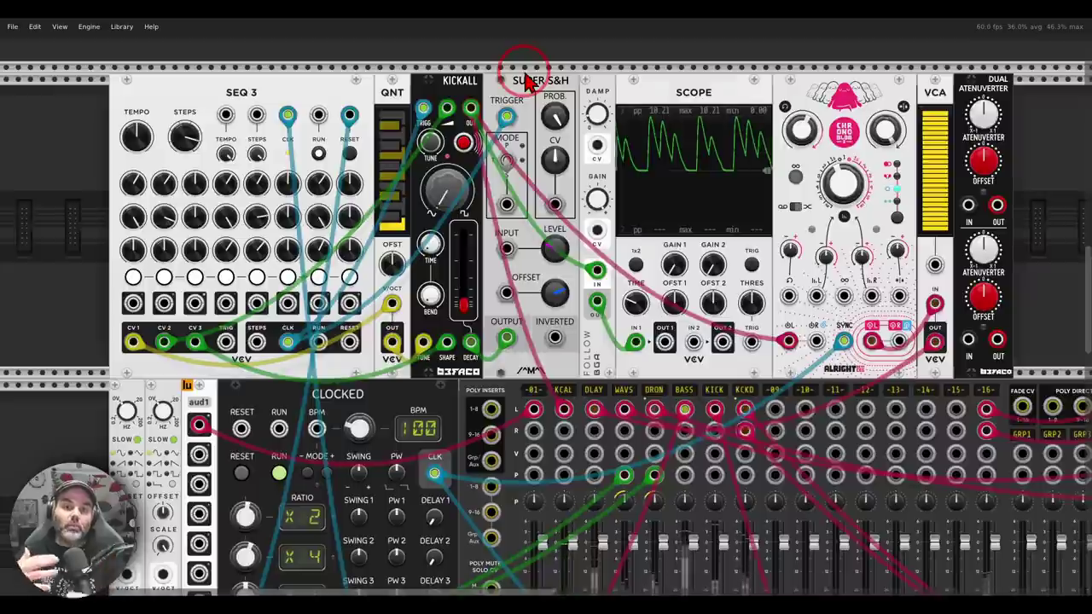
pyautogui.moveTo(624, 77); pyautogui.dragTo(601, 71)
pyautogui.scroll(-2, 573, 555)
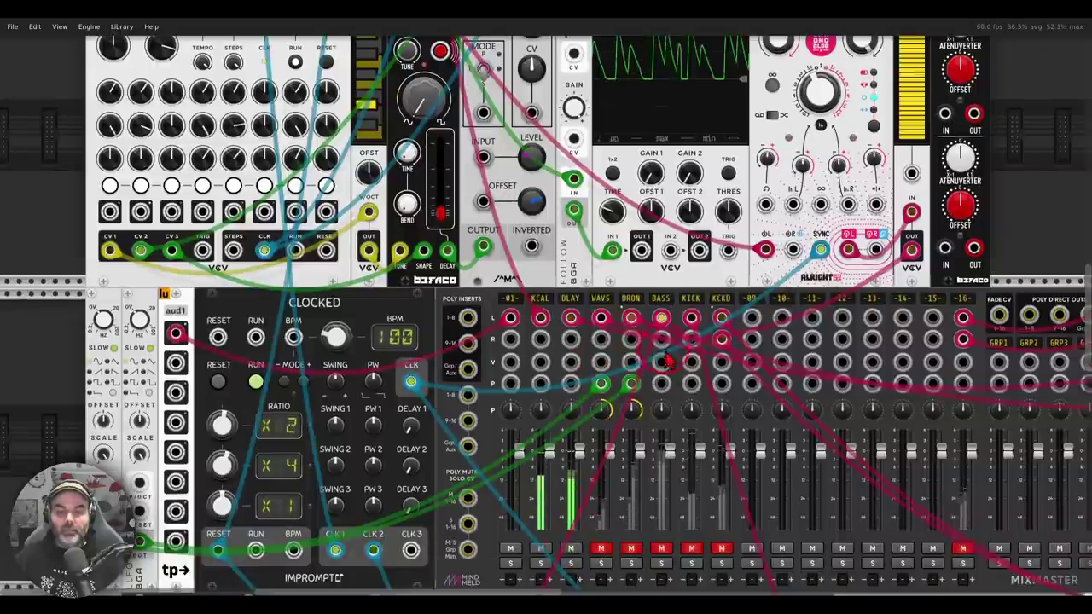
pyautogui.scroll(2, 719, 358)
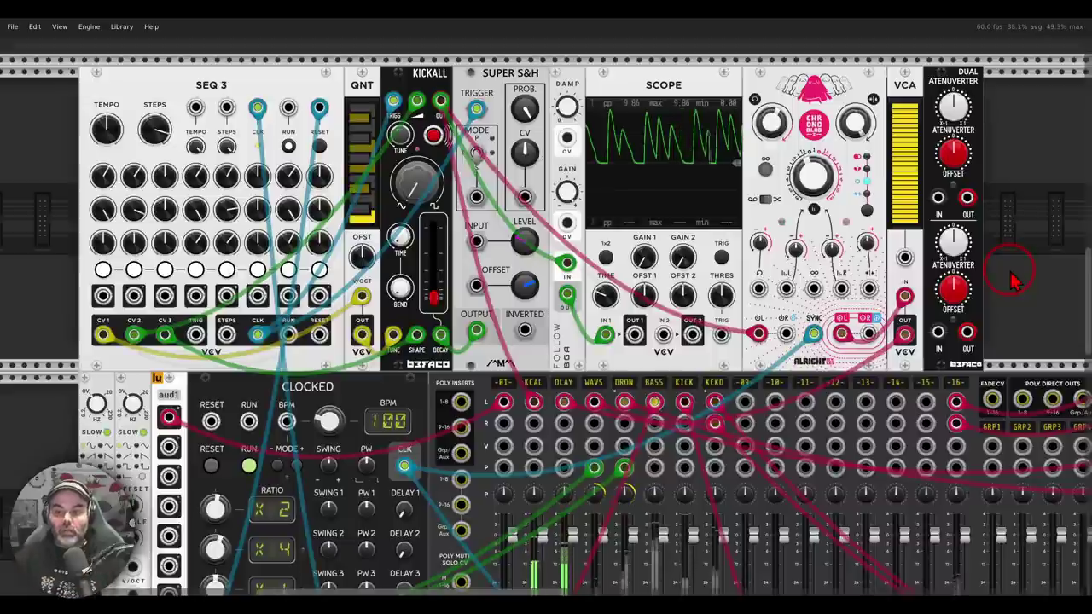
# Patch the Scope's OUT 1 directly into the CV input of the VCA after the Chronoblob delay.
pyautogui.moveTo(904, 258)
pyautogui.mouseDown()
pyautogui.moveTo(755, 328)
pyautogui.moveTo(634, 334)
pyautogui.mouseUp()
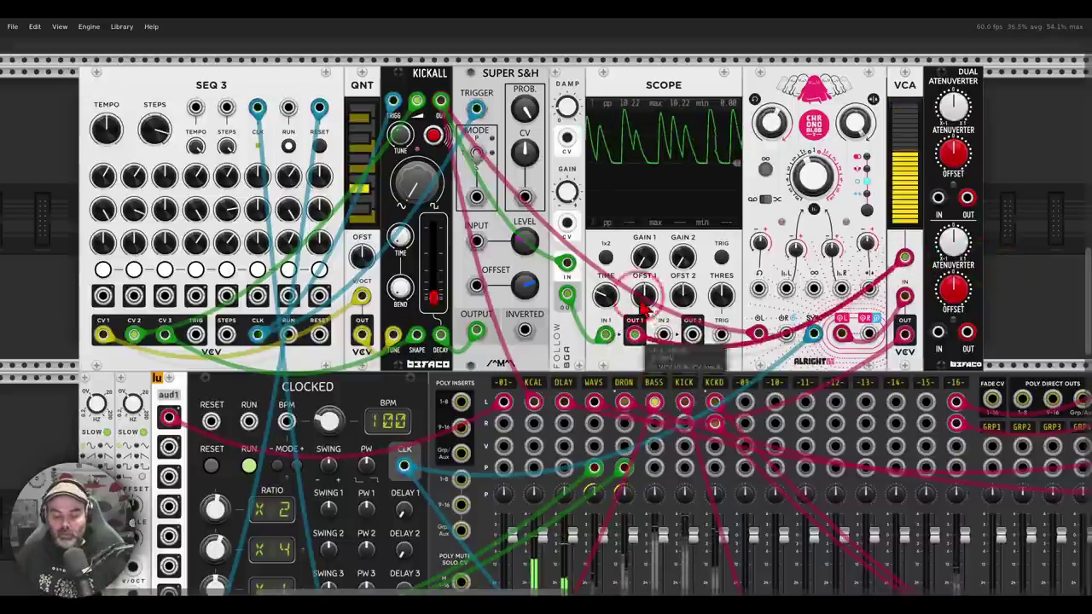
pyautogui.moveTo(722, 99)
pyautogui.mouseDown()
pyautogui.moveTo(590, 107)
pyautogui.moveTo(565, 145)
pyautogui.moveTo(644, 192)
pyautogui.moveTo(731, 198)
pyautogui.moveTo(756, 154)
pyautogui.moveTo(740, 120)
pyautogui.moveTo(719, 109)
pyautogui.moveTo(748, 85)
pyautogui.mouseUp()
pyautogui.press('Escape')
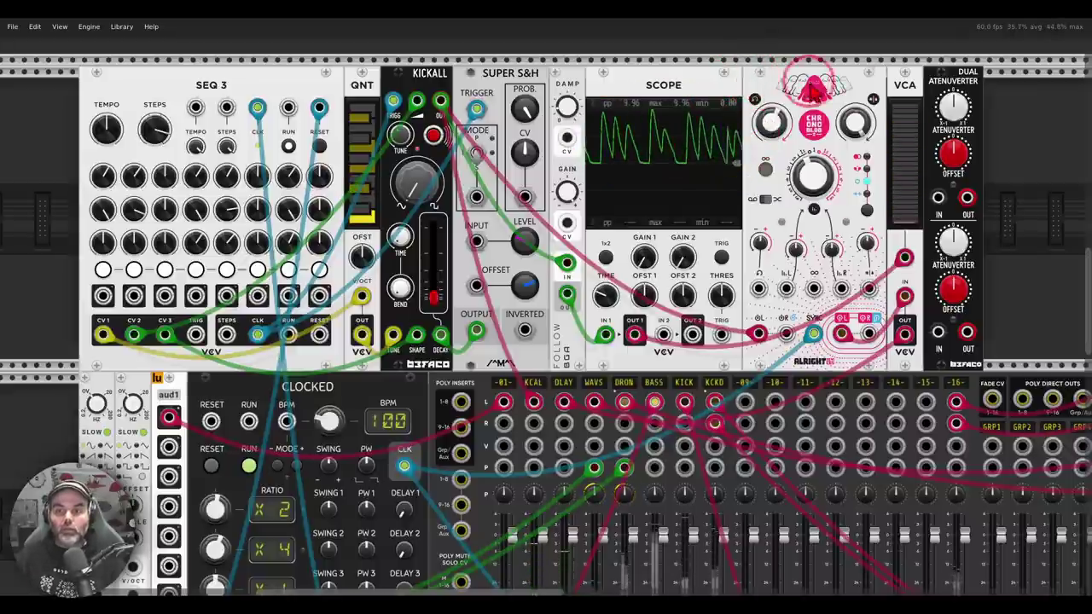
# Reroute the VCA's CV cable through the upper Dual Atenuverter channel, turning its gain fully negative and raising its offset.
pyautogui.moveTo(925, 85)
pyautogui.mouseDown()
pyautogui.moveTo(892, 88)
pyautogui.moveTo(861, 168)
pyautogui.moveTo(866, 219)
pyautogui.moveTo(902, 253)
pyautogui.mouseUp()
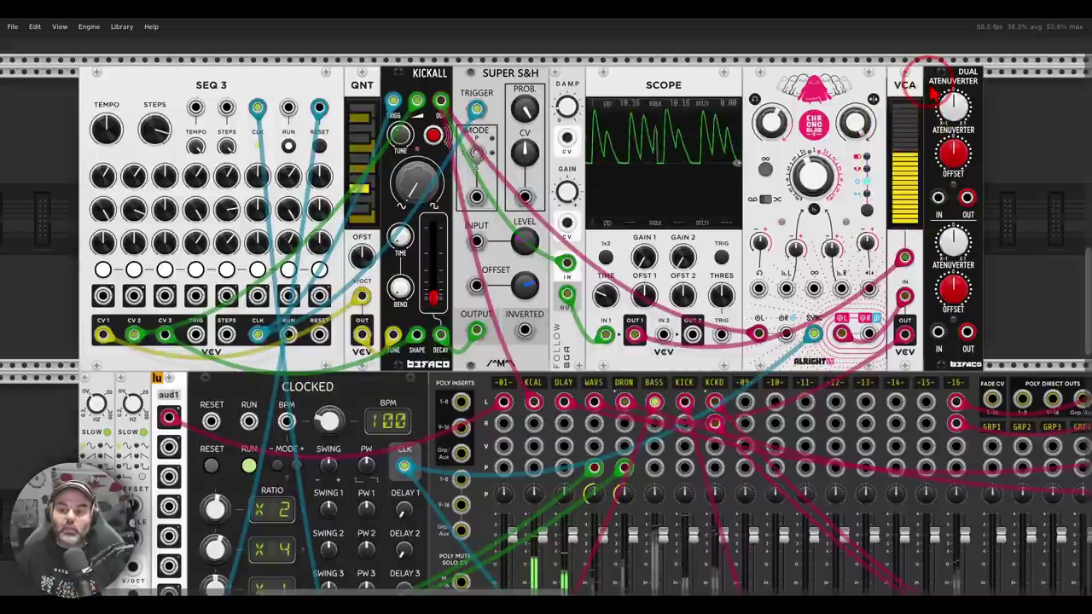
pyautogui.moveTo(904, 257)
pyautogui.mouseDown()
pyautogui.moveTo(938, 198)
pyautogui.moveTo(938, 256)
pyautogui.moveTo(904, 257)
pyautogui.mouseUp()
pyautogui.moveTo(953, 152); pyautogui.dragTo(954, 78)
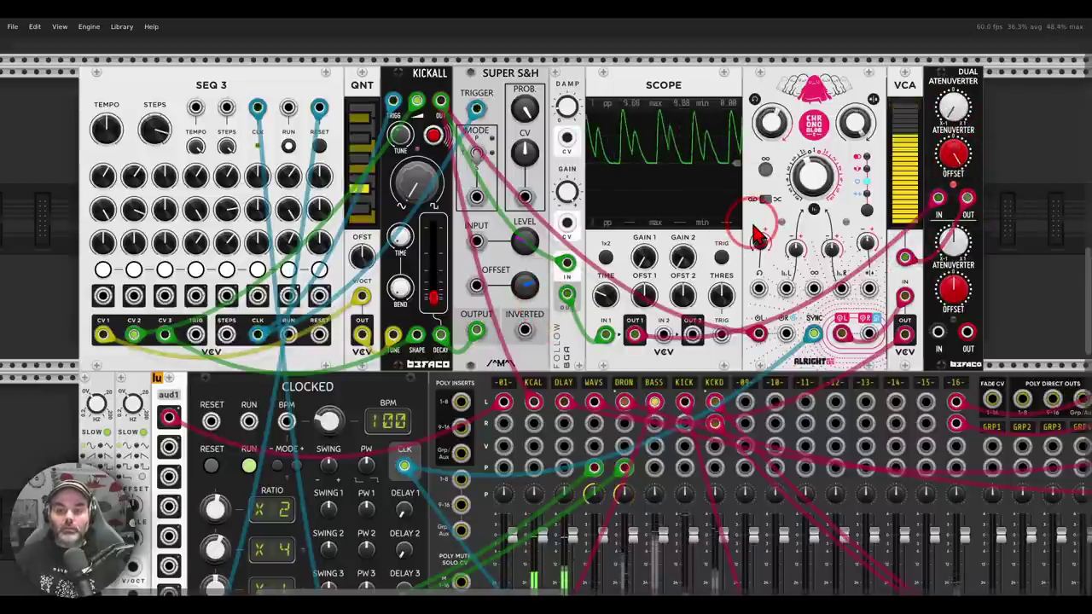
# Solo the DLAY channel and check the ducked delay against the follower signal on the Scope.
pyautogui.scroll(-5, 754, 235)
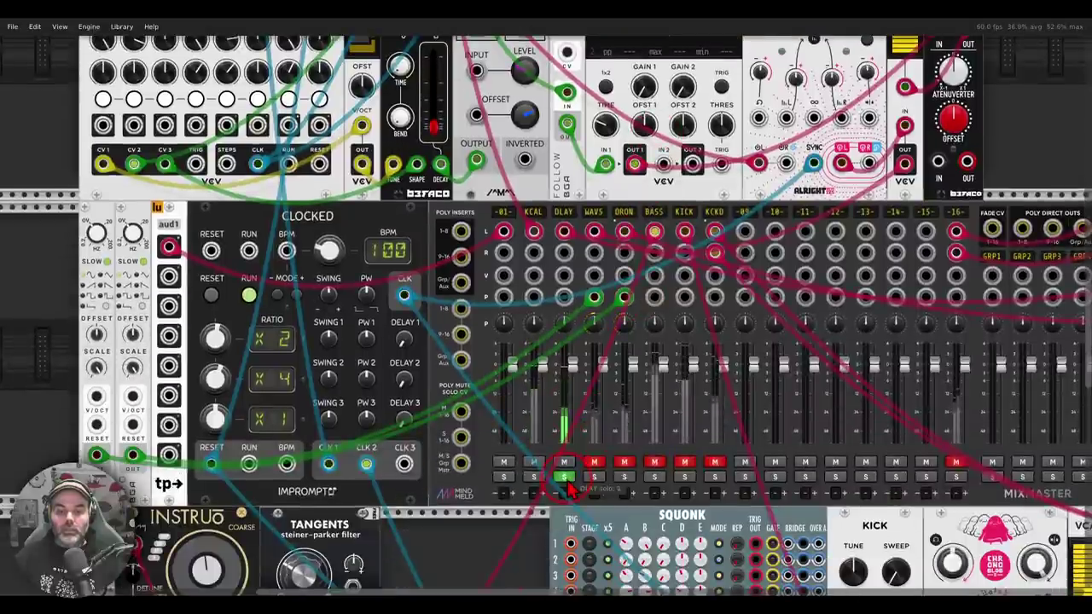
pyautogui.scroll(5, 567, 488)
pyautogui.moveTo(648, 239); pyautogui.dragTo(652, 269)
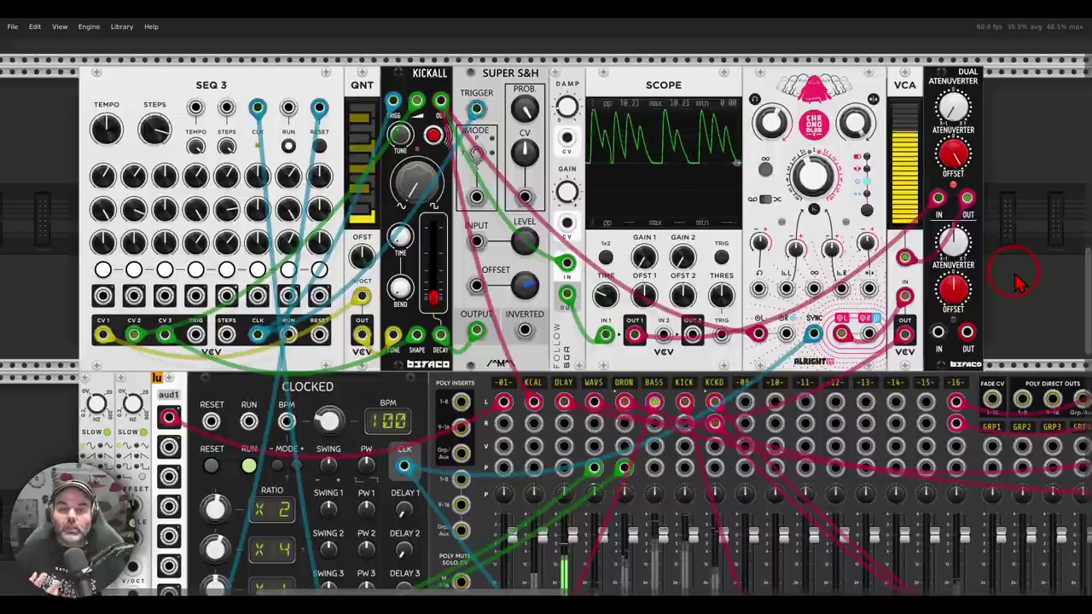
# Turn off the DLAY solo and compare the delay with the VCA's CV cable unplugged and reconnected.
pyautogui.scroll(-2, 595, 524)
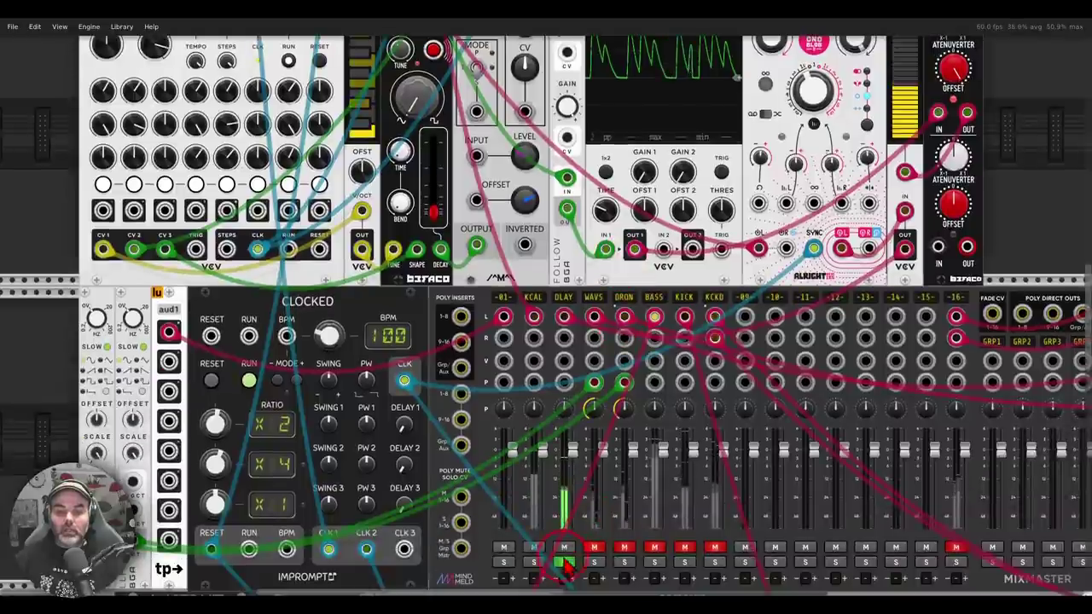
pyautogui.scroll(1, 988, 237)
pyautogui.scroll(2, 988, 237)
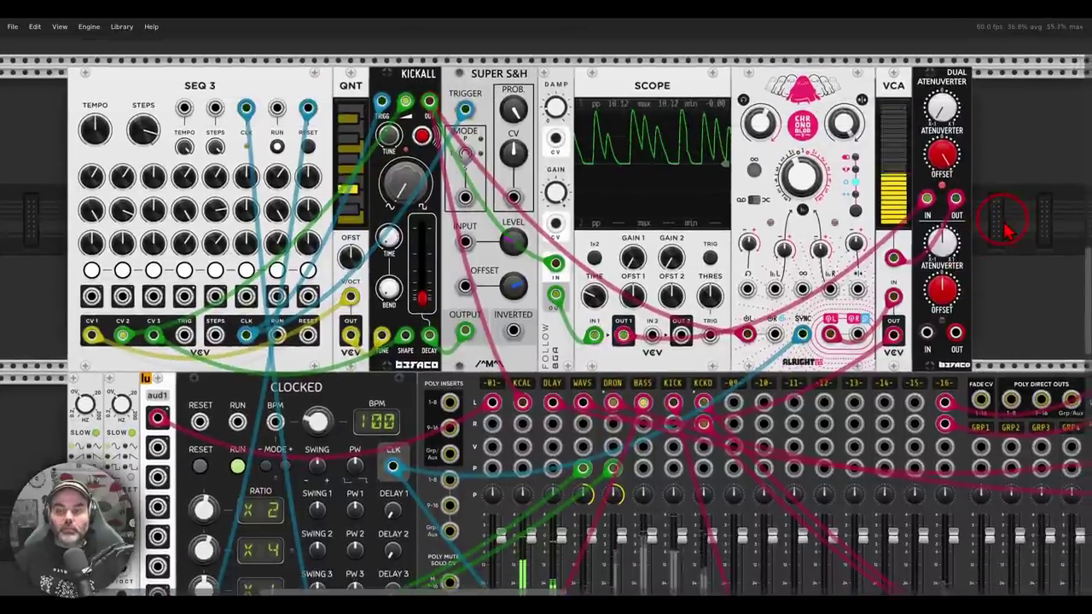
pyautogui.moveTo(893, 258)
pyautogui.mouseDown()
pyautogui.moveTo(939, 240)
pyautogui.moveTo(930, 231)
pyautogui.moveTo(893, 257)
pyautogui.mouseUp()
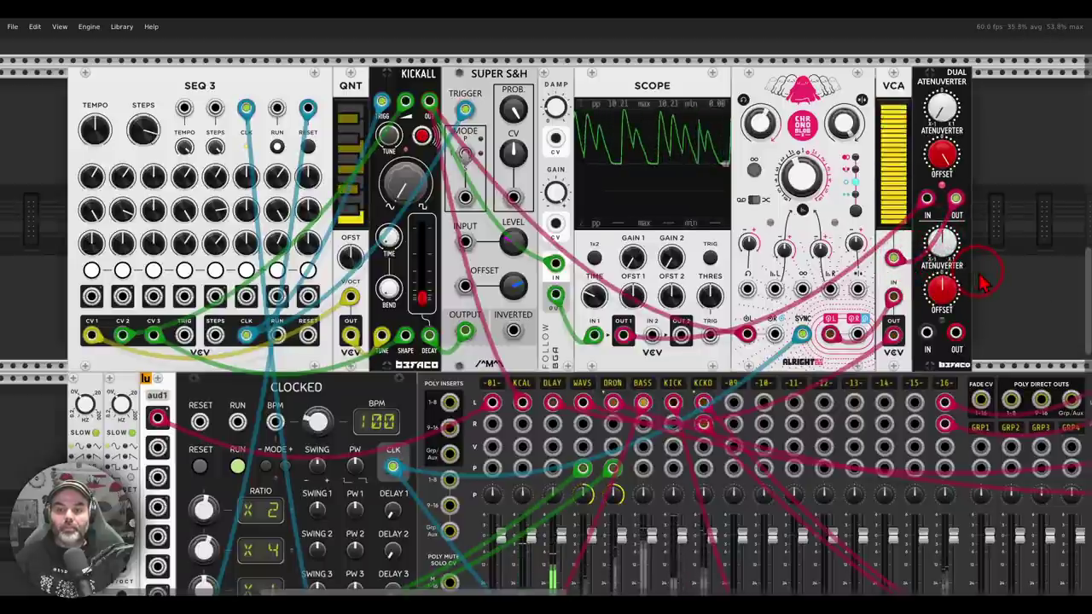
pyautogui.moveTo(981, 281); pyautogui.dragTo(991, 286)
# Solo channel 16 on the MixMaster.
pyautogui.scroll(-3, 989, 285)
pyautogui.scroll(-2, 989, 282)
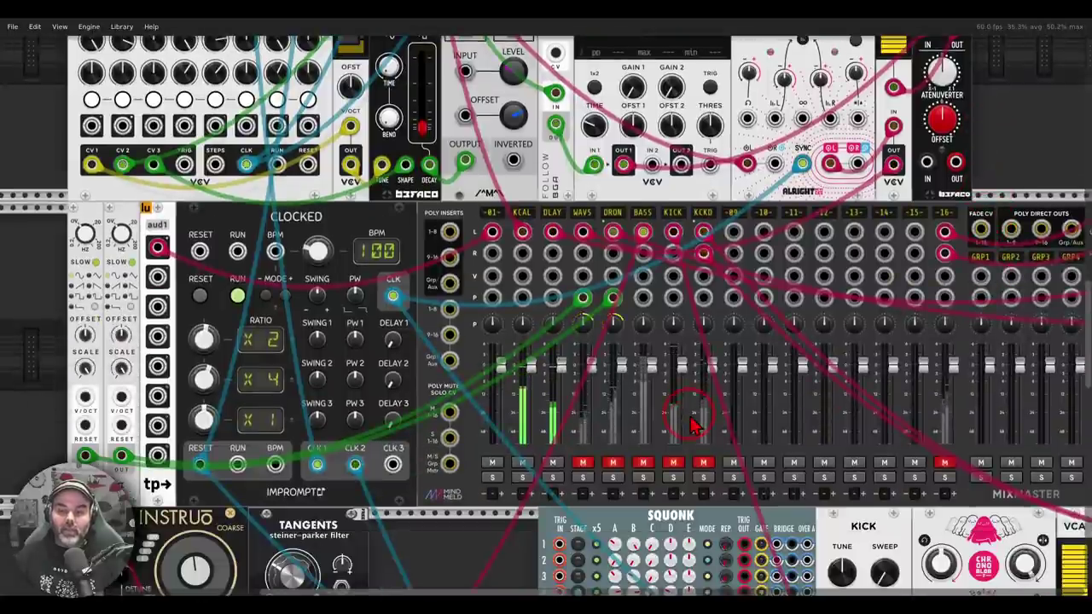
pyautogui.click(944, 475)
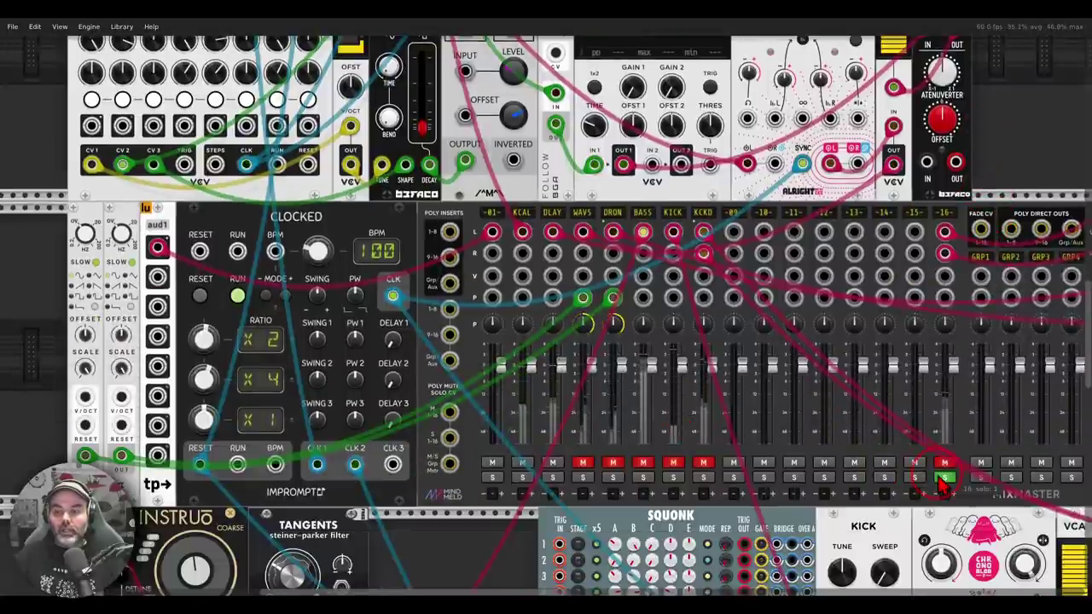
# Examine the Complex Simpler sample player feeding the PEQ6 filter bank, and unmute channel 16.
pyautogui.moveTo(1014, 150); pyautogui.dragTo(217, 315)
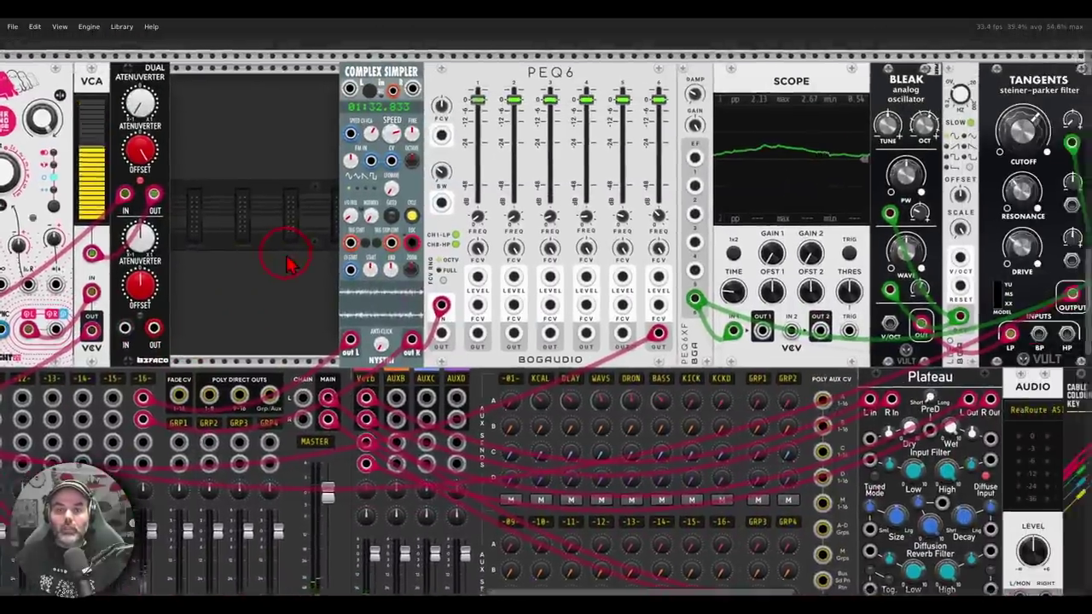
pyautogui.moveTo(290, 256); pyautogui.dragTo(382, 251)
pyautogui.scroll(-1, 478, 73)
pyautogui.scroll(1, 429, 159)
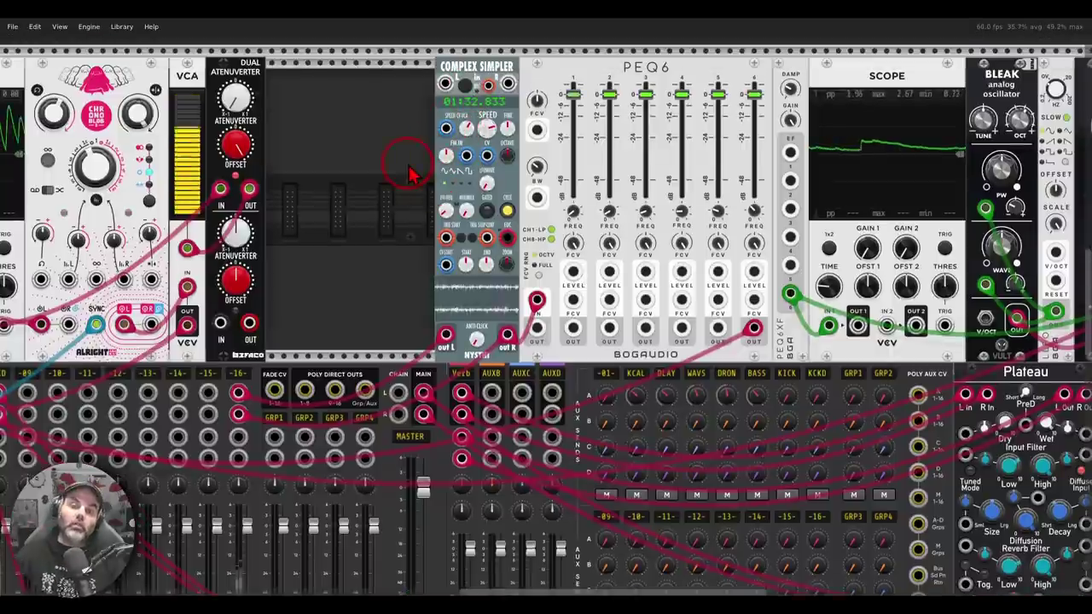
pyautogui.moveTo(529, 56)
pyautogui.mouseDown()
pyautogui.moveTo(409, 101)
pyautogui.moveTo(536, 82)
pyautogui.mouseUp()
pyautogui.scroll(-2, 361, 309)
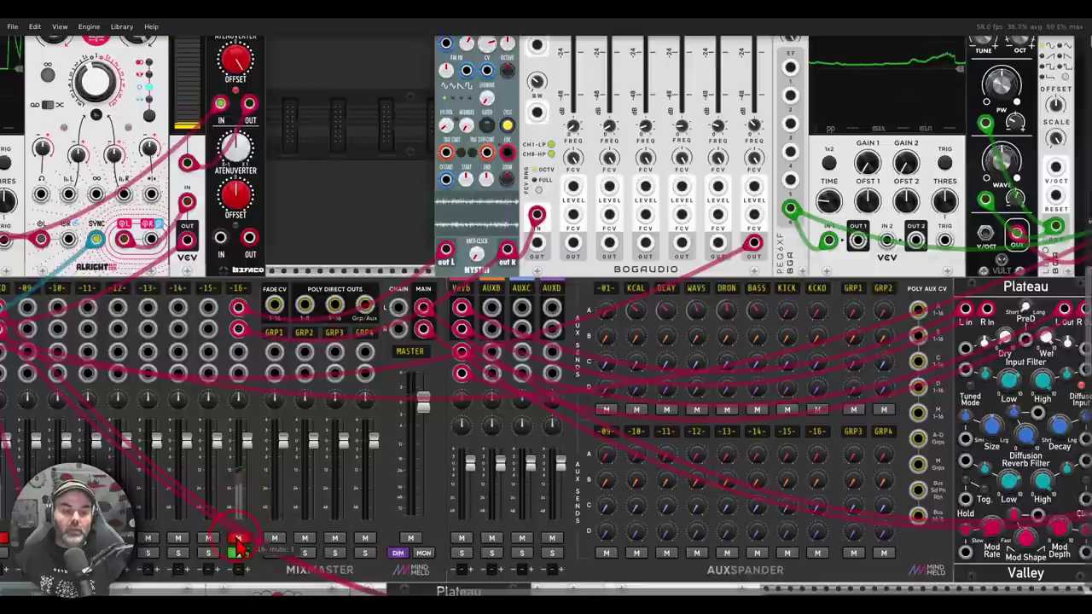
pyautogui.scroll(3, 282, 384)
# Examine the Complex Simpler player feeding the PEQ6 filter bank, from its band faders to the PEQ6XF follower expander.
pyautogui.hscroll(3, 281, 384)
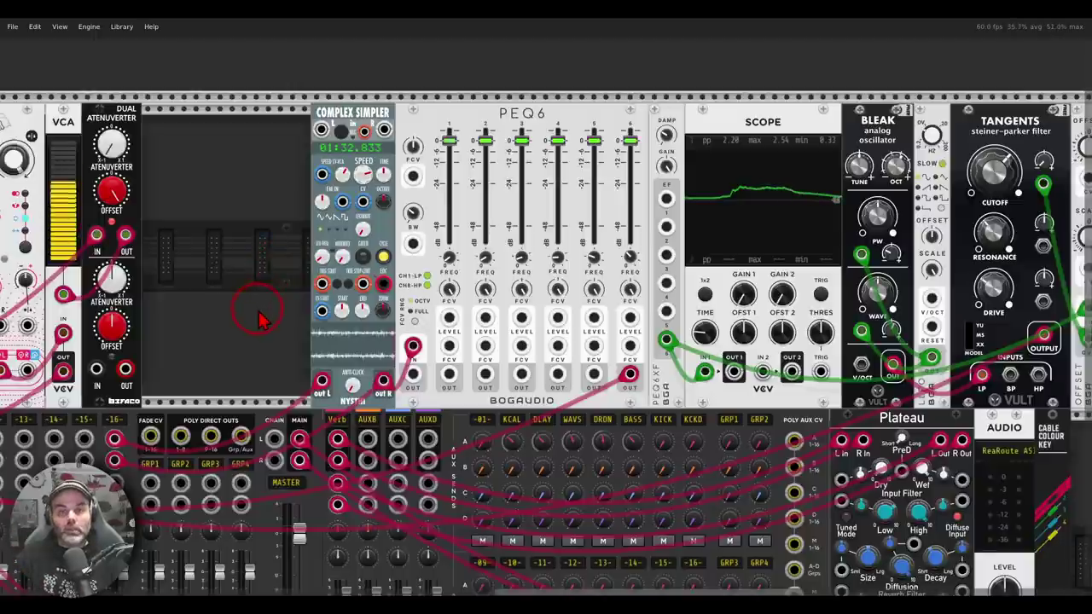
pyautogui.moveTo(271, 339)
pyautogui.mouseDown()
pyautogui.moveTo(528, 145)
pyautogui.moveTo(223, 388)
pyautogui.moveTo(211, 375)
pyautogui.mouseUp()
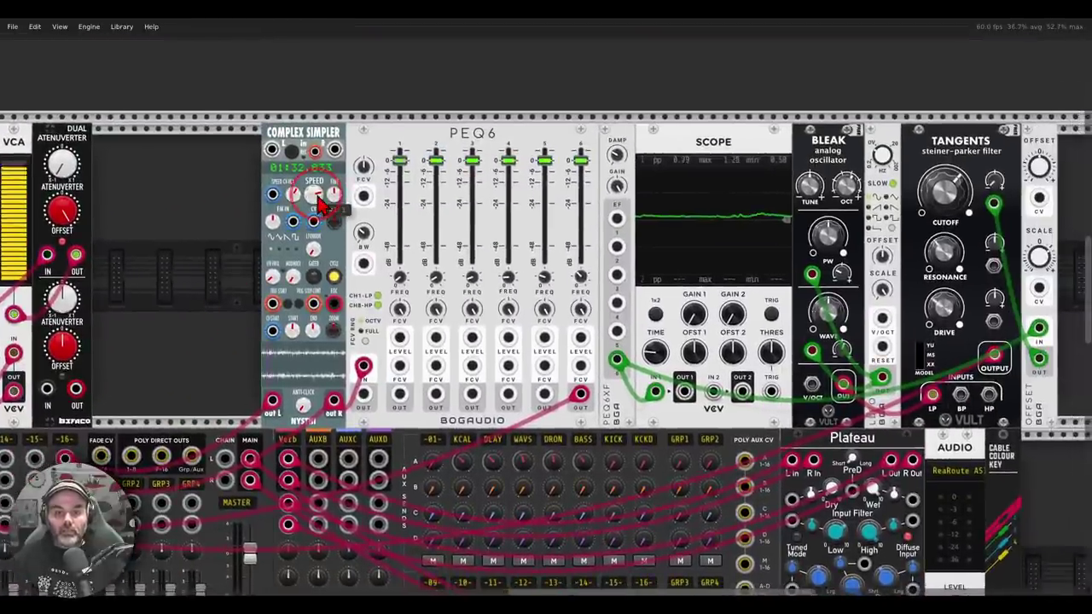
pyautogui.moveTo(508, 116)
pyautogui.mouseDown()
pyautogui.moveTo(463, 115)
pyautogui.moveTo(433, 141)
pyautogui.moveTo(472, 169)
pyautogui.moveTo(512, 158)
pyautogui.moveTo(510, 115)
pyautogui.mouseUp()
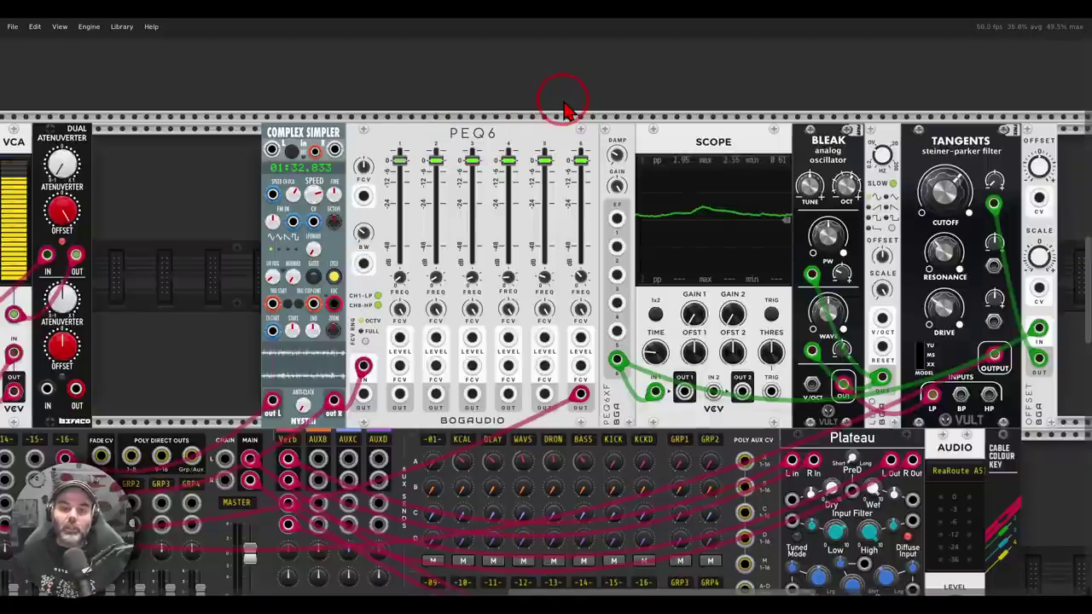
pyautogui.moveTo(394, 139)
pyautogui.mouseDown()
pyautogui.moveTo(373, 168)
pyautogui.moveTo(419, 179)
pyautogui.moveTo(417, 143)
pyautogui.mouseUp()
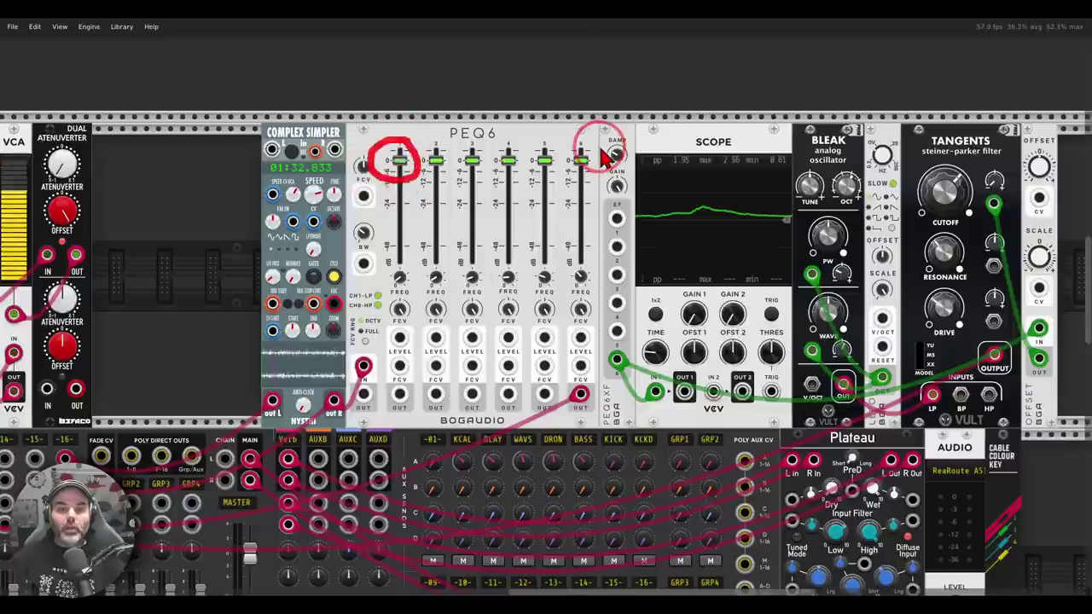
pyautogui.moveTo(591, 143); pyautogui.dragTo(586, 192)
pyautogui.moveTo(555, 152)
pyautogui.mouseDown()
pyautogui.moveTo(456, 146)
pyautogui.moveTo(425, 173)
pyautogui.moveTo(487, 196)
pyautogui.moveTo(559, 196)
pyautogui.moveTo(553, 152)
pyautogui.mouseUp()
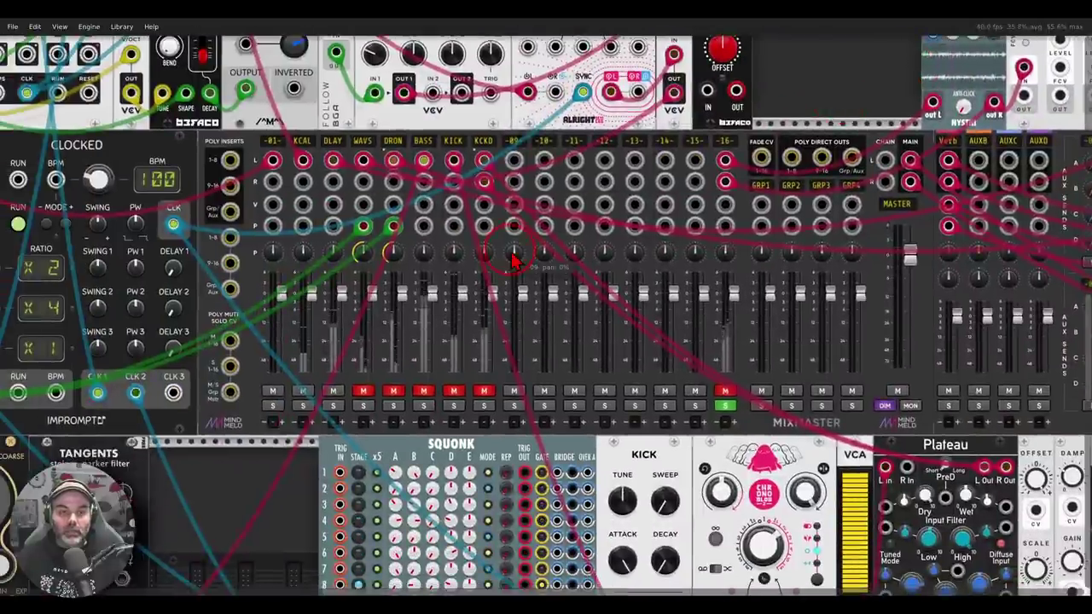
# Mute channel 16 on the MixMaster, and unmute and solo the WAVS channel in its place.
pyautogui.click(364, 391)
pyautogui.click(365, 406)
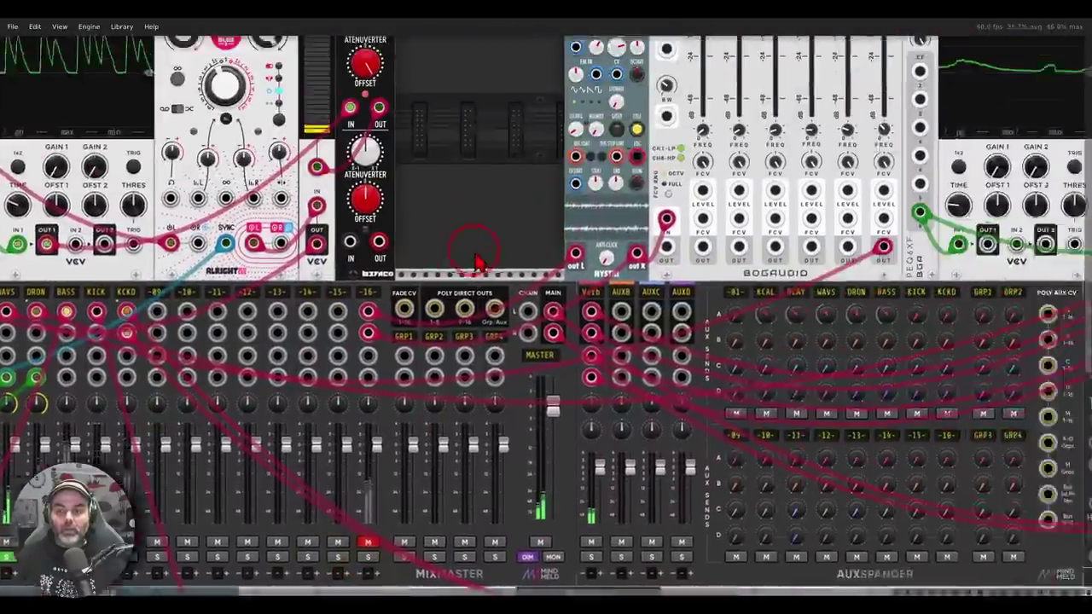
# Examine how the PEQ6 and its PEQ6XF follower modulate the Tangents filter fed by the Bleak oscillator.
pyautogui.moveTo(474, 253); pyautogui.dragTo(161, 371)
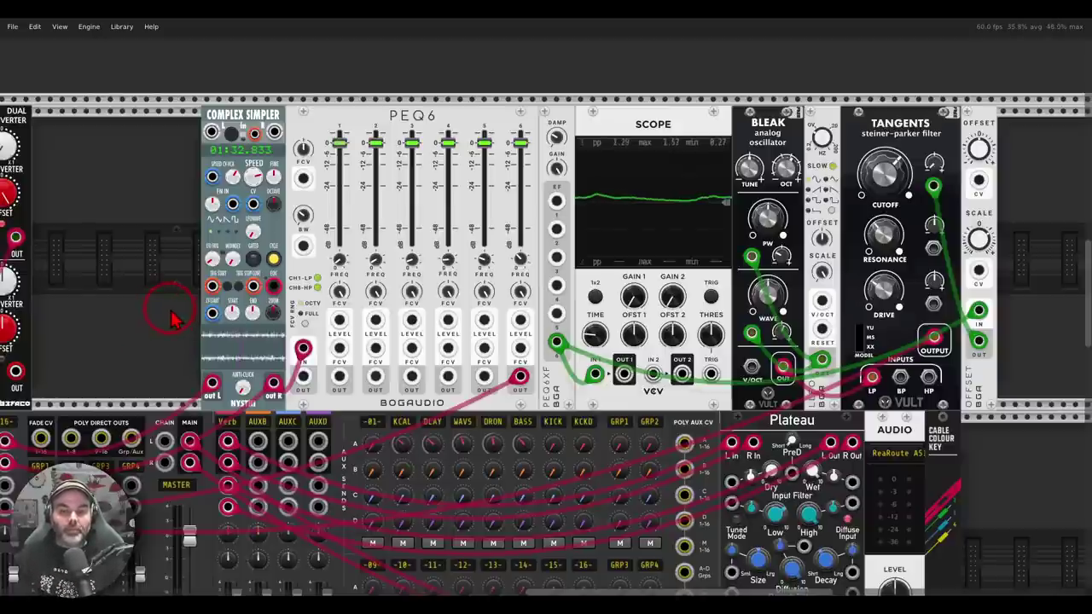
pyautogui.moveTo(448, 97)
pyautogui.mouseDown()
pyautogui.moveTo(417, 92)
pyautogui.moveTo(366, 124)
pyautogui.moveTo(442, 153)
pyautogui.moveTo(465, 107)
pyautogui.mouseUp()
pyautogui.moveTo(581, 97)
pyautogui.mouseDown()
pyautogui.moveTo(516, 124)
pyautogui.moveTo(528, 162)
pyautogui.moveTo(581, 166)
pyautogui.moveTo(587, 107)
pyautogui.mouseUp()
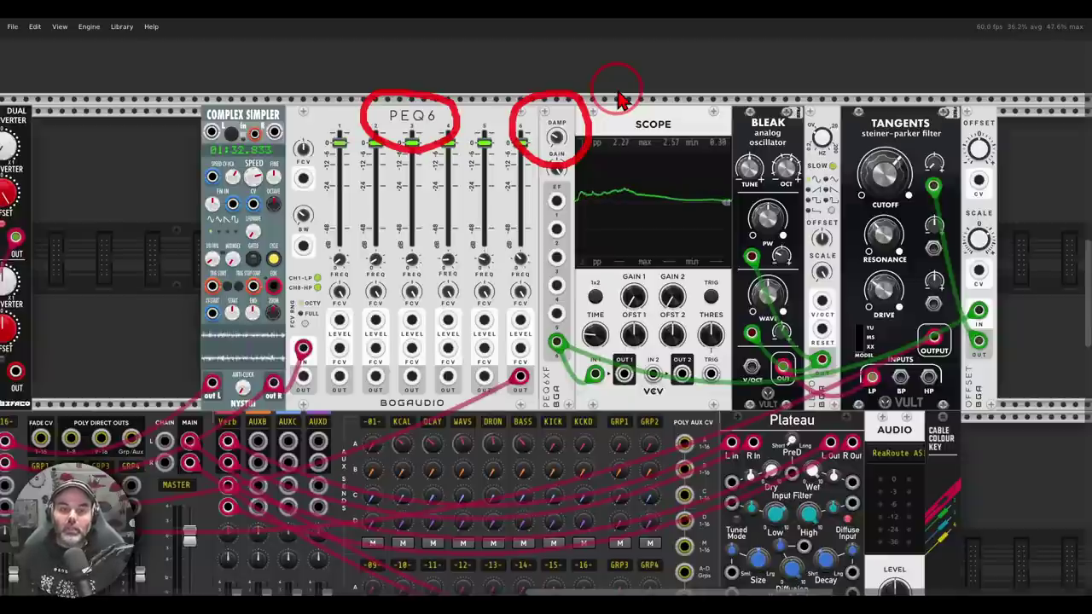
pyautogui.press('Escape')
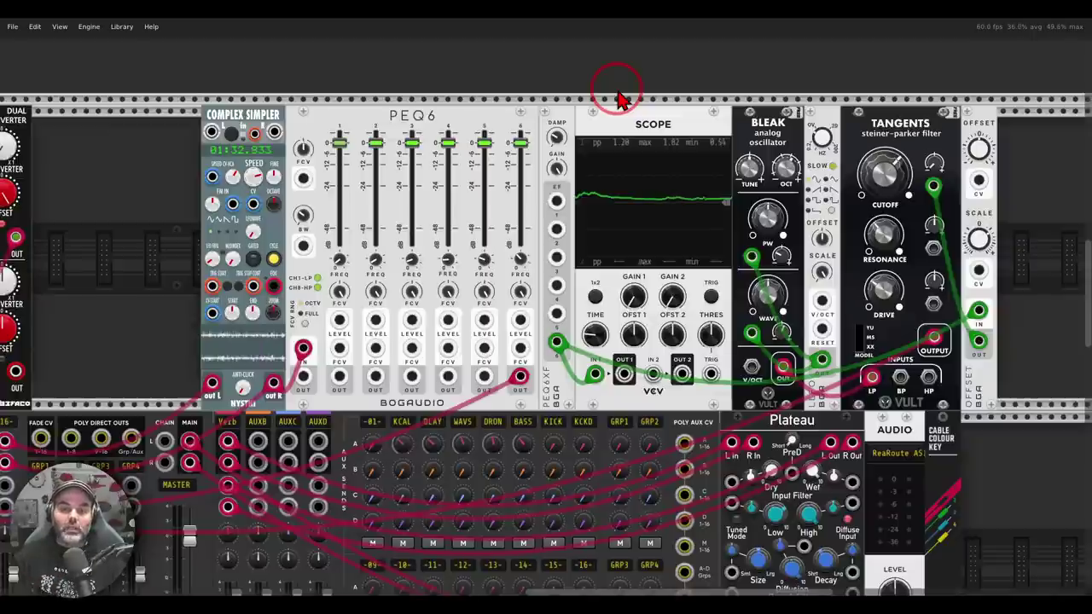
pyautogui.moveTo(738, 205)
pyautogui.mouseDown()
pyautogui.moveTo(721, 164)
pyautogui.moveTo(558, 224)
pyautogui.moveTo(753, 241)
pyautogui.moveTo(770, 205)
pyautogui.moveTo(715, 136)
pyautogui.mouseUp()
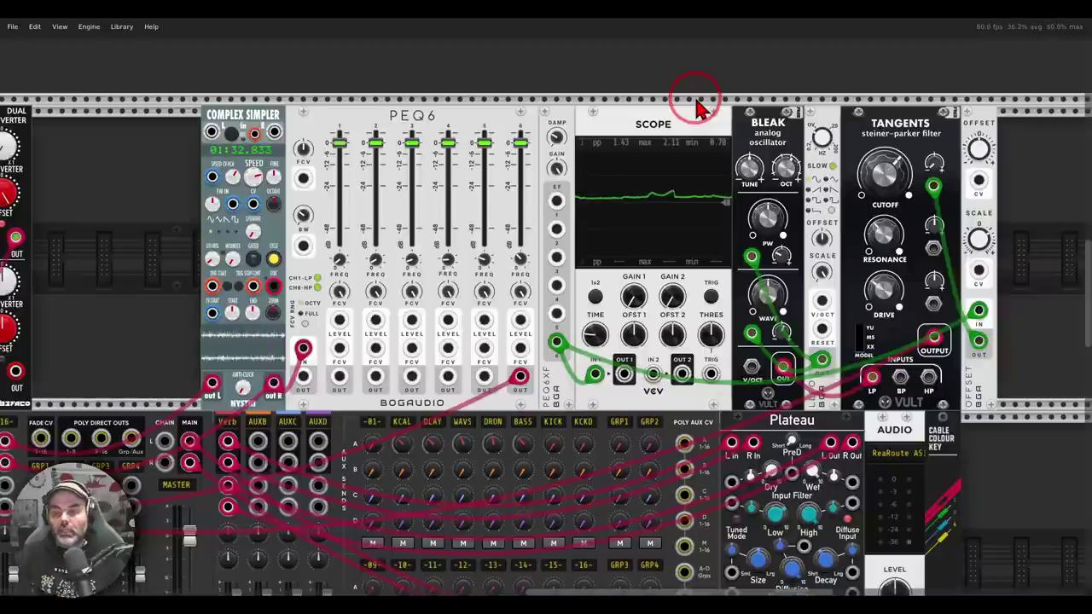
pyautogui.moveTo(968, 157)
pyautogui.mouseDown()
pyautogui.moveTo(938, 112)
pyautogui.moveTo(861, 130)
pyautogui.moveTo(861, 220)
pyautogui.moveTo(916, 234)
pyautogui.moveTo(961, 201)
pyautogui.moveTo(961, 145)
pyautogui.mouseUp()
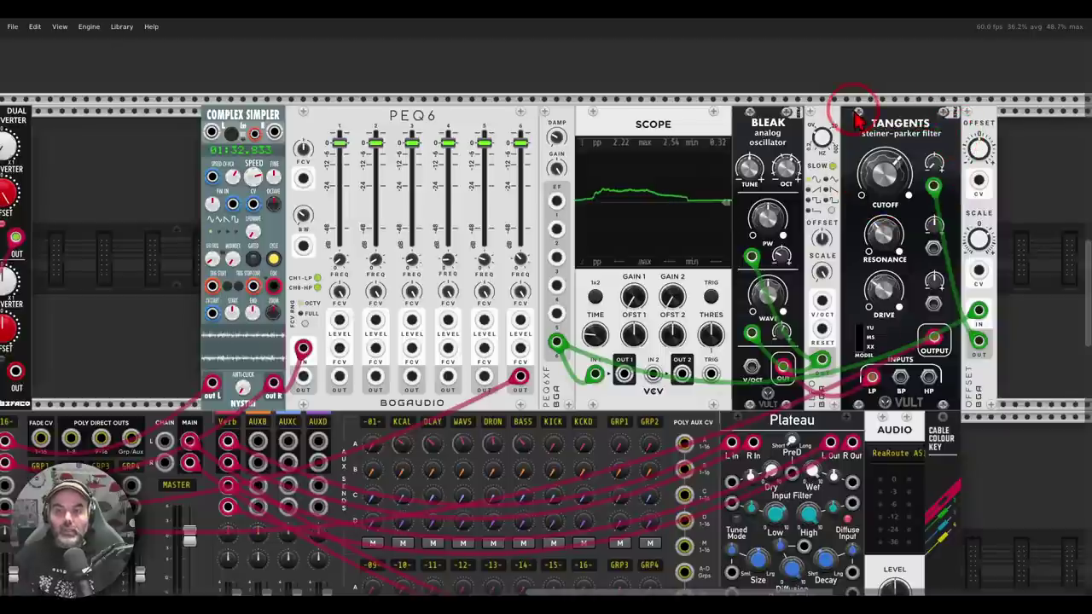
pyautogui.moveTo(801, 110)
pyautogui.mouseDown()
pyautogui.moveTo(725, 109)
pyautogui.moveTo(792, 104)
pyautogui.mouseUp()
# Solo and unmute the DRON channel alongside WAVS, and compare it with the PEQ6XF follower patch.
pyautogui.moveTo(175, 321); pyautogui.dragTo(930, 99)
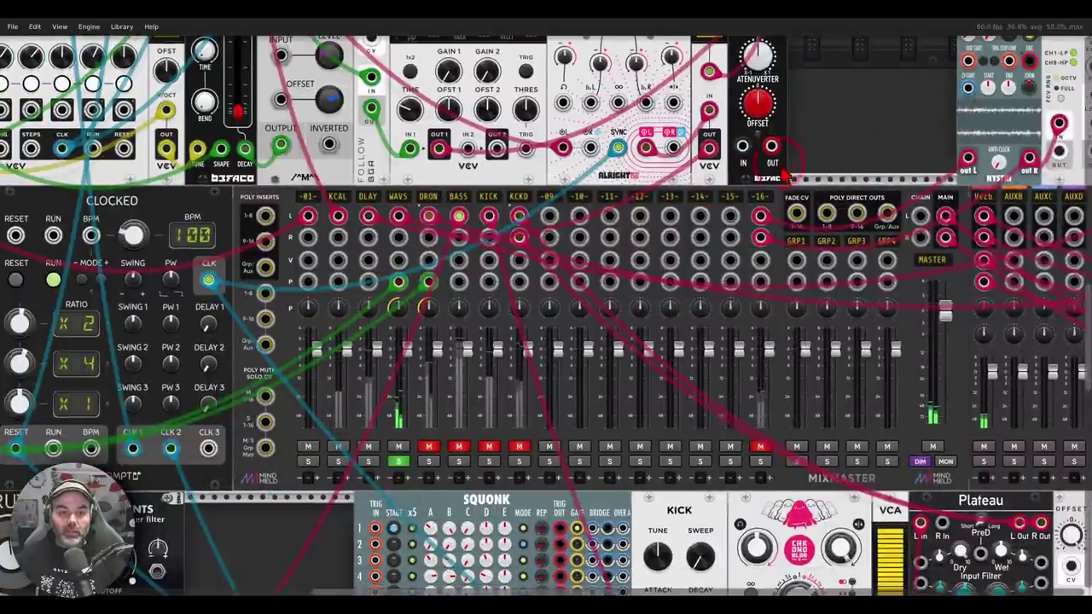
pyautogui.click(428, 460)
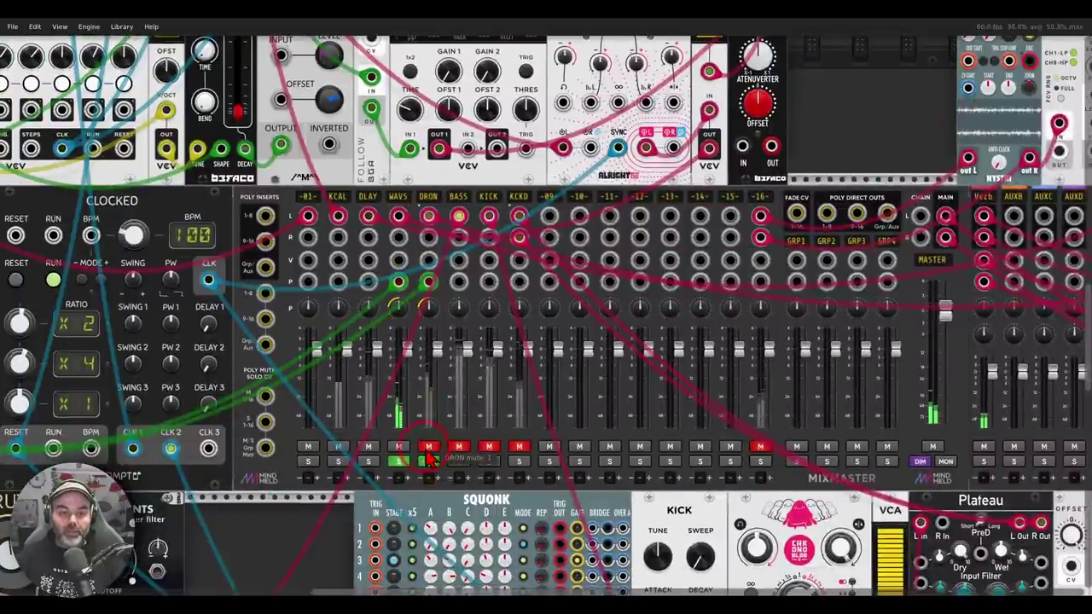
pyautogui.click(428, 446)
pyautogui.moveTo(934, 86); pyautogui.dragTo(114, 289)
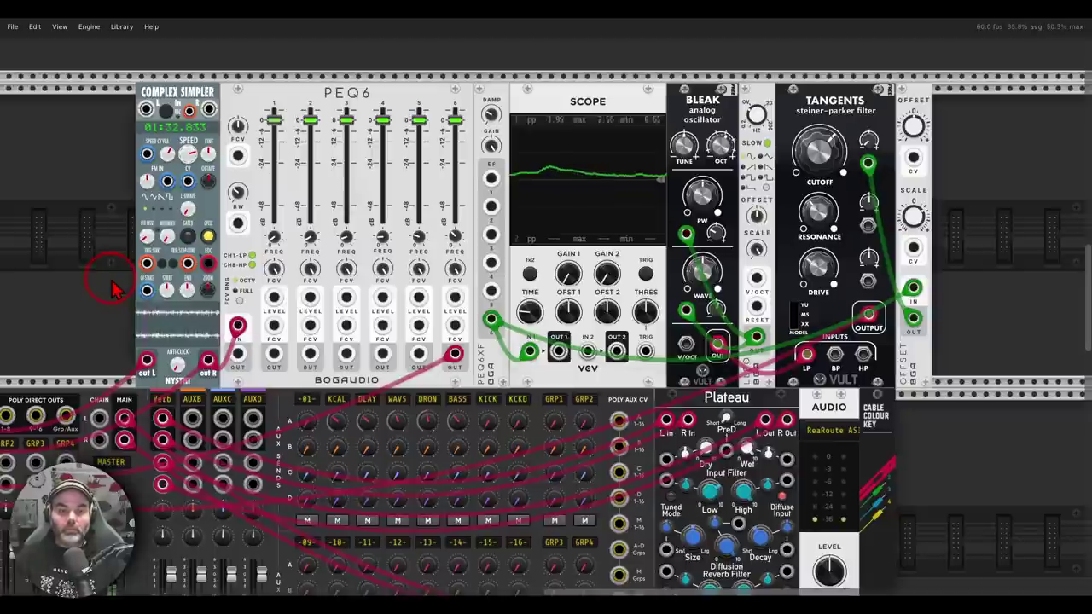
pyautogui.moveTo(101, 263); pyautogui.dragTo(128, 250)
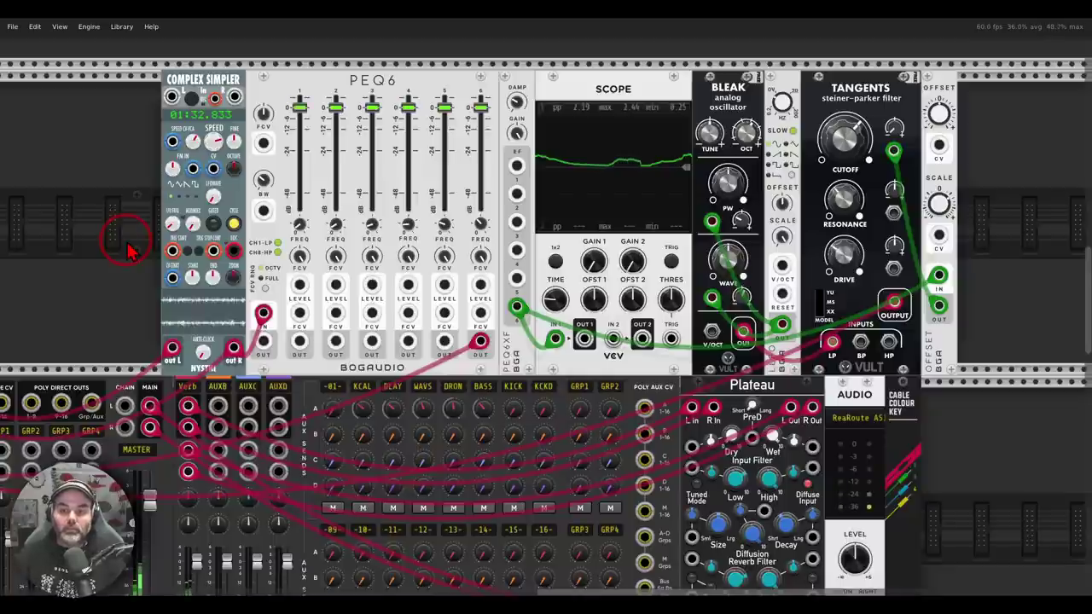
# Turn off the WAVS and DRON solos, and check the PEQ6 band 6 output and its follower output.
pyautogui.moveTo(91, 329); pyautogui.dragTo(917, 113)
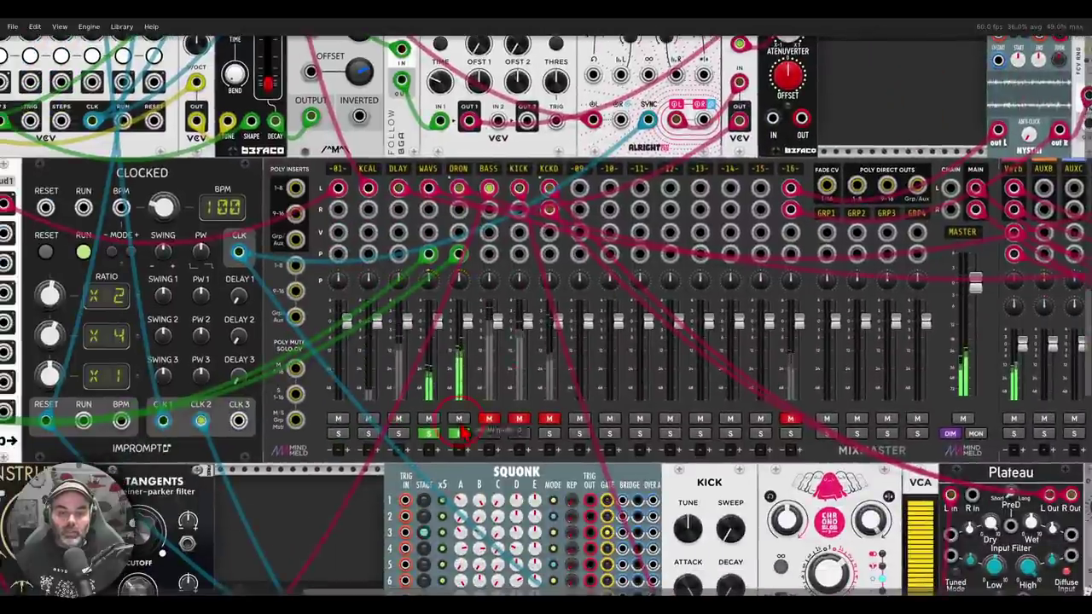
pyautogui.click(428, 433)
pyautogui.click(458, 433)
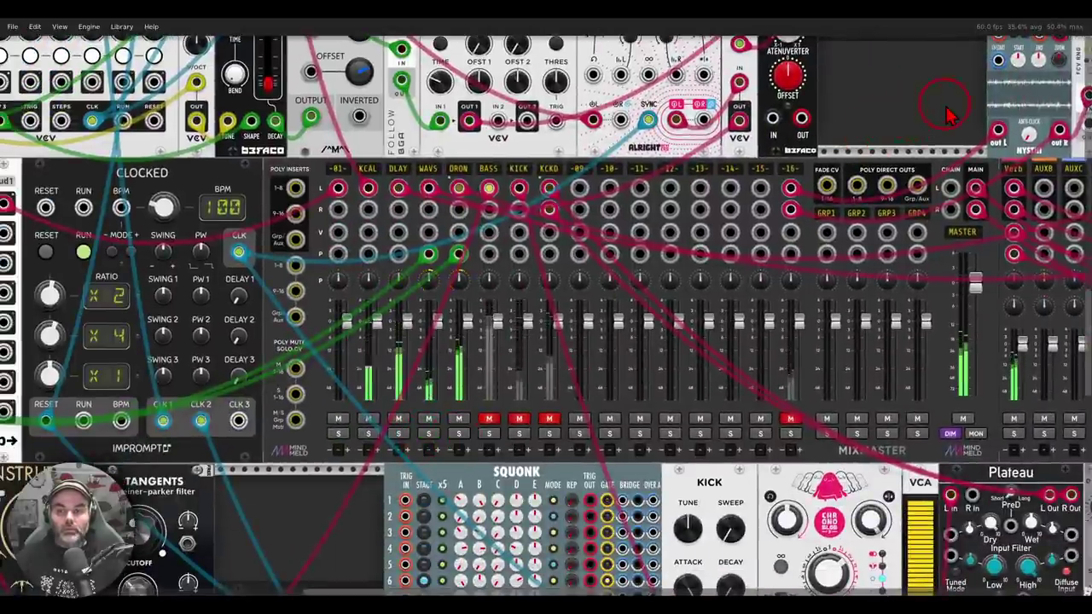
pyautogui.moveTo(947, 111); pyautogui.dragTo(143, 334)
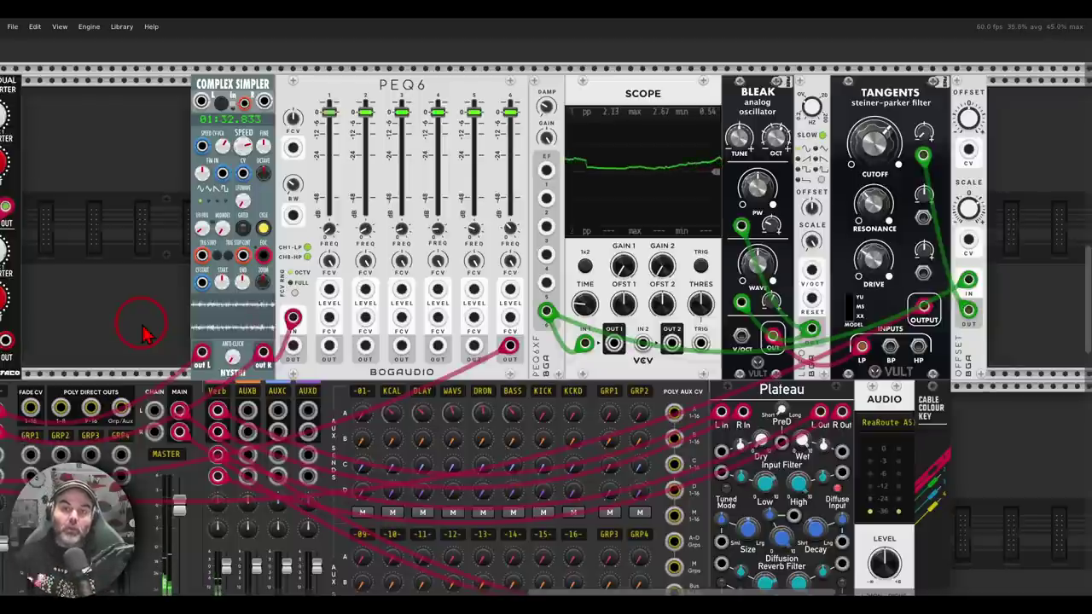
pyautogui.moveTo(527, 327)
pyautogui.mouseDown()
pyautogui.moveTo(485, 350)
pyautogui.moveTo(511, 377)
pyautogui.moveTo(531, 365)
pyautogui.moveTo(513, 319)
pyautogui.mouseUp()
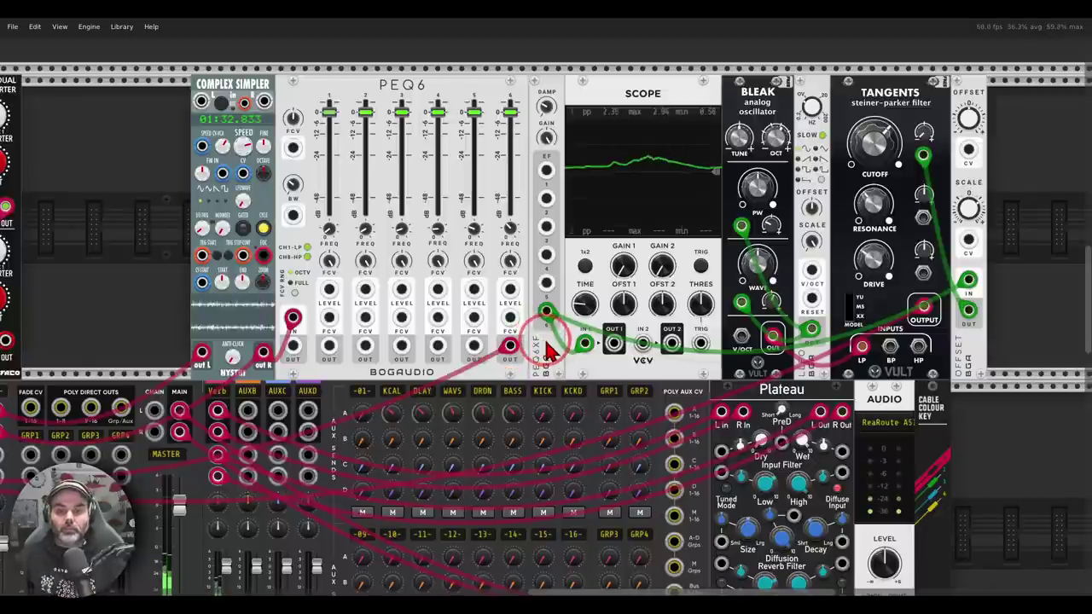
pyautogui.click(153, 354)
# Solo and unmute the BASS channel, and examine the saïch oscillator feeding the Tangents filter.
pyautogui.moveTo(154, 353); pyautogui.dragTo(963, 123)
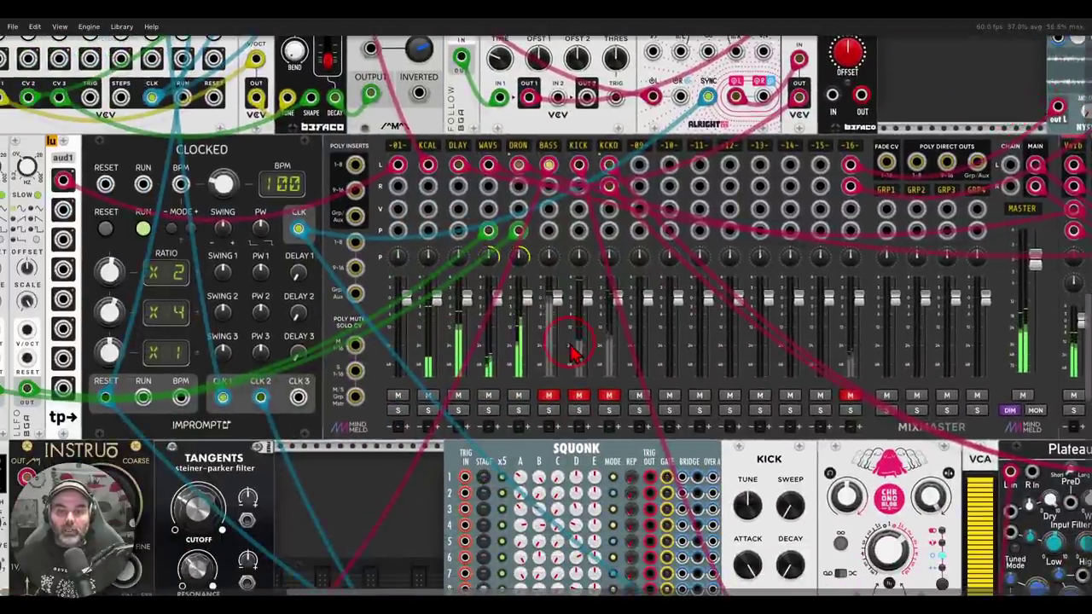
pyautogui.click(547, 414)
pyautogui.click(547, 412)
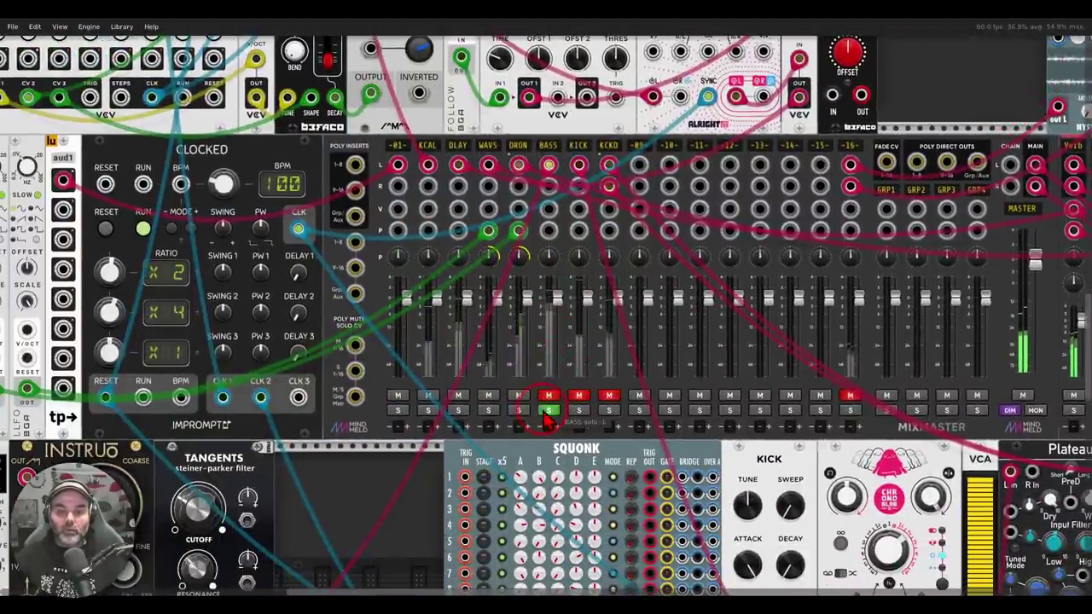
pyautogui.moveTo(505, 424); pyautogui.dragTo(687, 288)
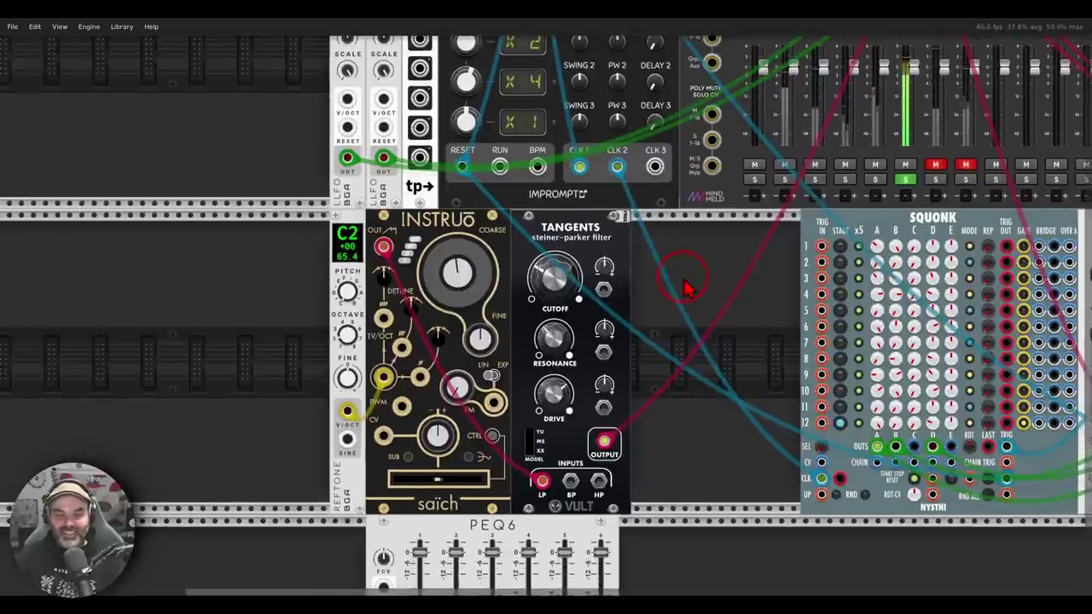
pyautogui.click(483, 221)
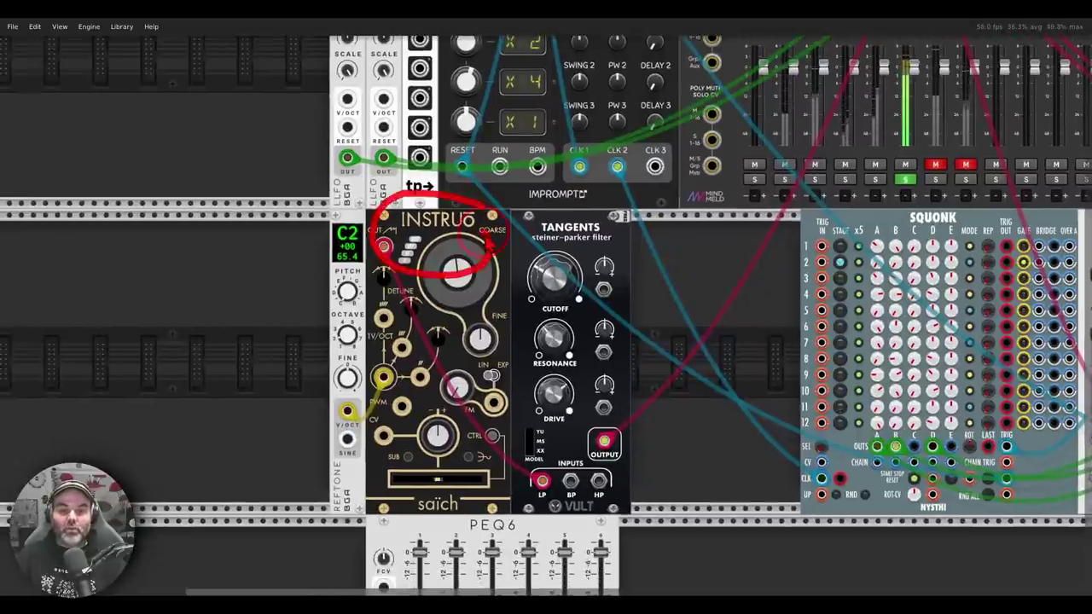
pyautogui.moveTo(554, 285); pyautogui.dragTo(542, 307)
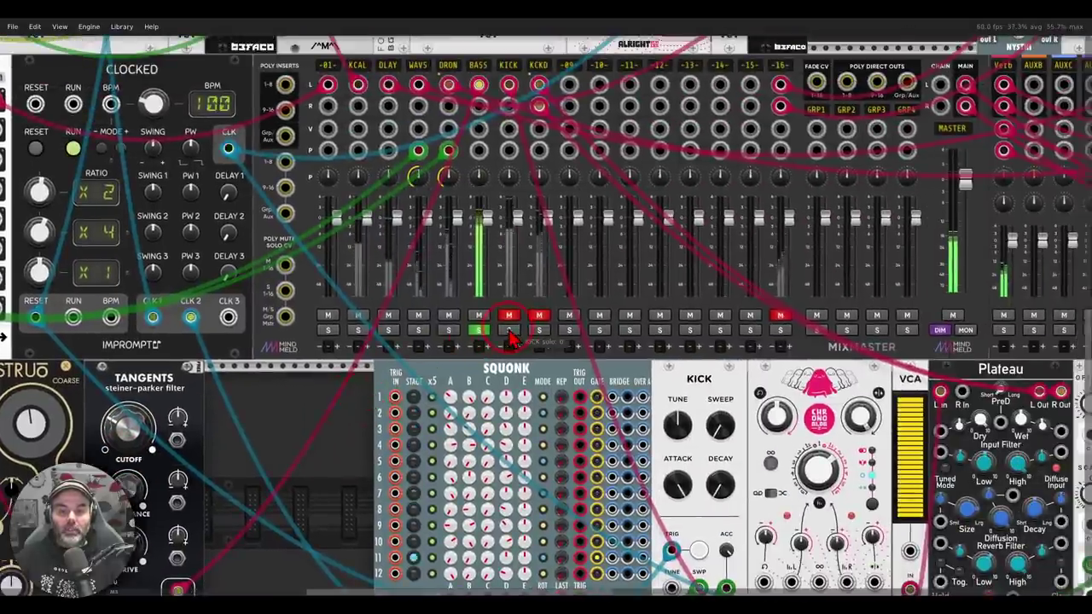
# Unmute the KICK channel and solo it instead of BASS.
pyautogui.click(503, 330)
pyautogui.click(485, 331)
pyautogui.click(510, 315)
# Examine how the Squonk sequencer modulates the Kick module and follow the kick on to its effects and follower.
pyautogui.moveTo(672, 387); pyautogui.dragTo(539, 205)
pyautogui.moveTo(386, 179)
pyautogui.mouseDown()
pyautogui.moveTo(350, 174)
pyautogui.moveTo(354, 217)
pyautogui.moveTo(401, 186)
pyautogui.moveTo(512, 203)
pyautogui.mouseUp()
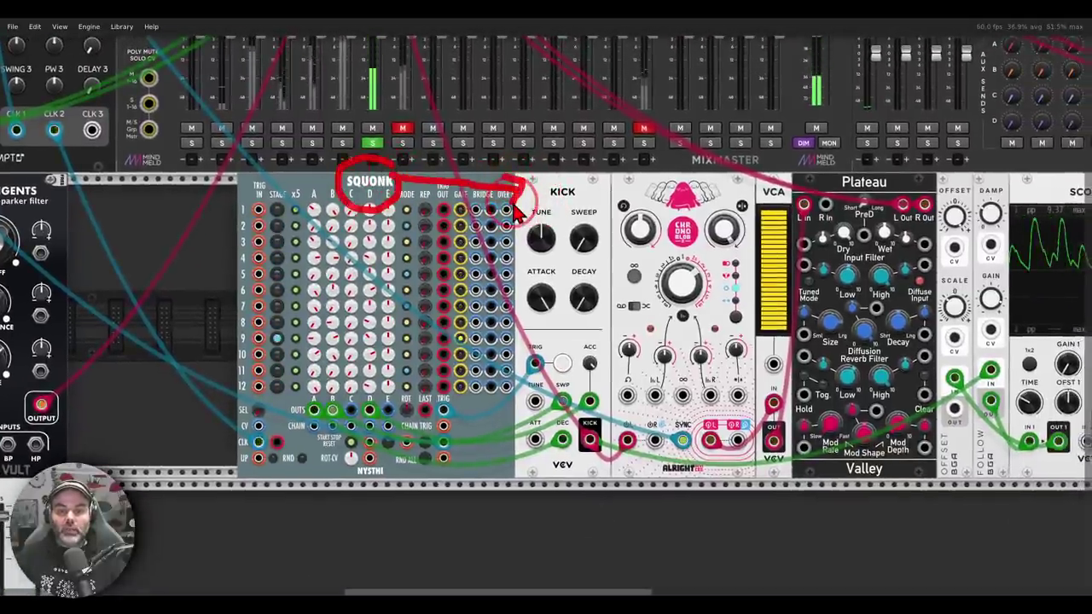
pyautogui.press('Escape')
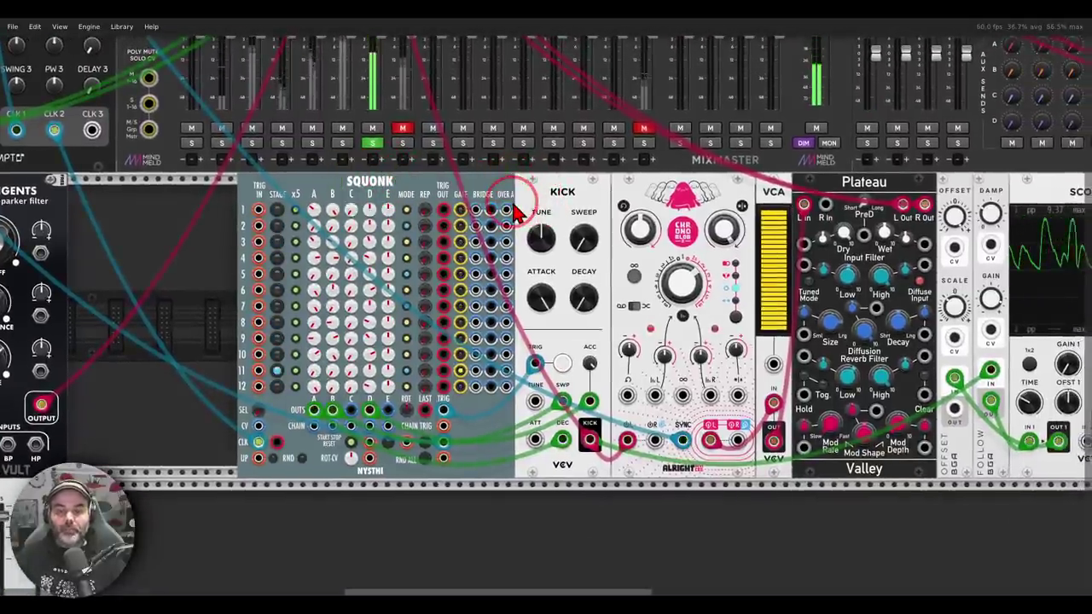
pyautogui.moveTo(516, 213); pyautogui.dragTo(534, 196)
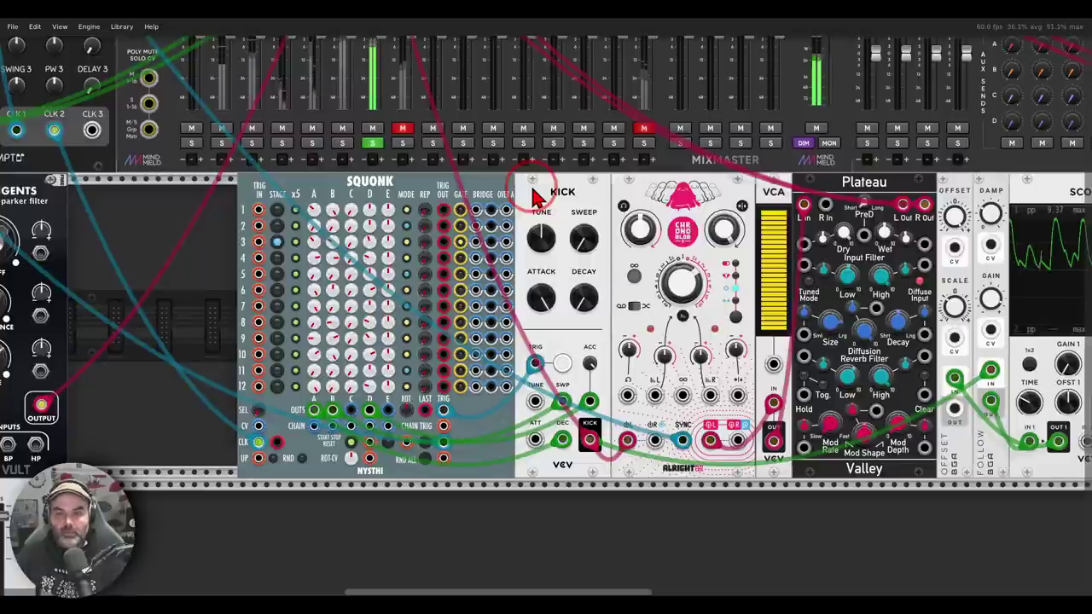
pyautogui.moveTo(569, 224)
pyautogui.mouseDown()
pyautogui.moveTo(593, 220)
pyautogui.moveTo(288, 188)
pyautogui.mouseUp()
pyautogui.moveTo(687, 235)
pyautogui.mouseDown()
pyautogui.moveTo(738, 277)
pyautogui.moveTo(867, 281)
pyautogui.moveTo(886, 246)
pyautogui.moveTo(857, 179)
pyautogui.mouseUp()
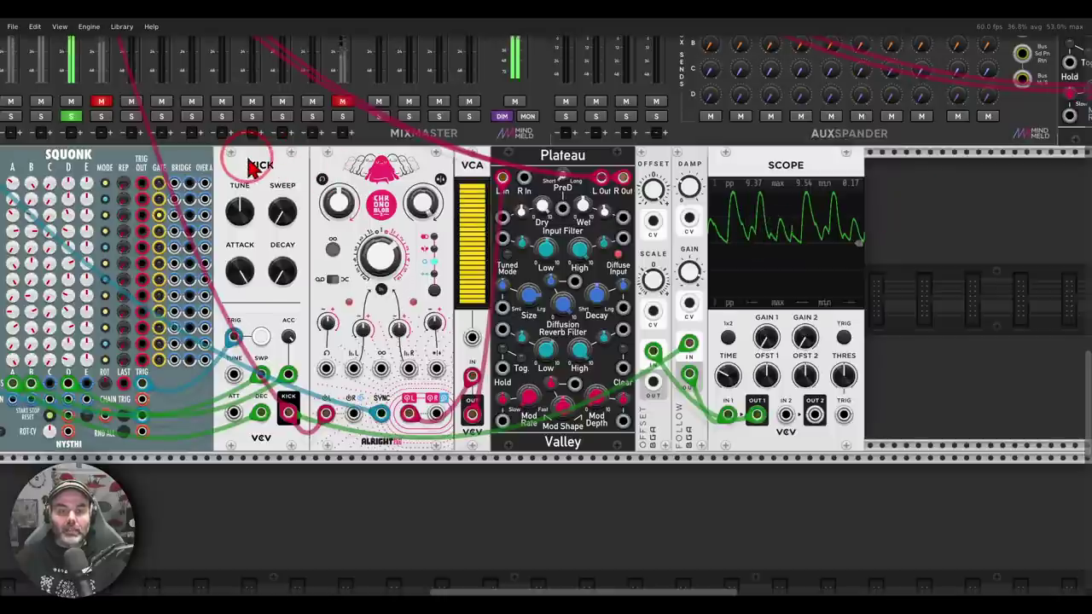
# Solo the BASS channel together with KICK.
pyautogui.moveTo(250, 168); pyautogui.dragTo(773, 217)
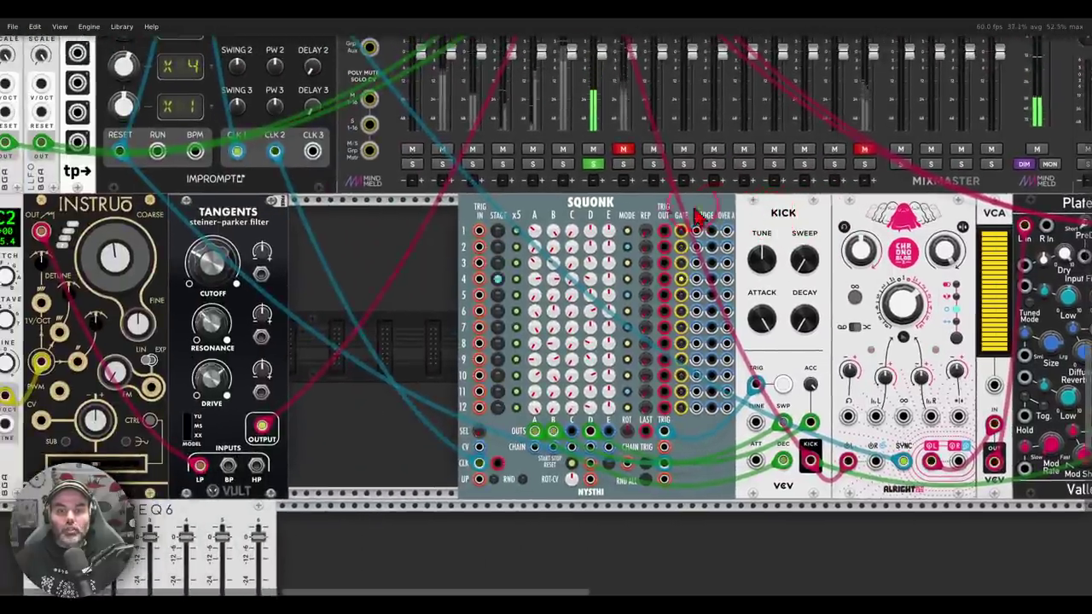
pyautogui.moveTo(409, 377); pyautogui.dragTo(723, 256)
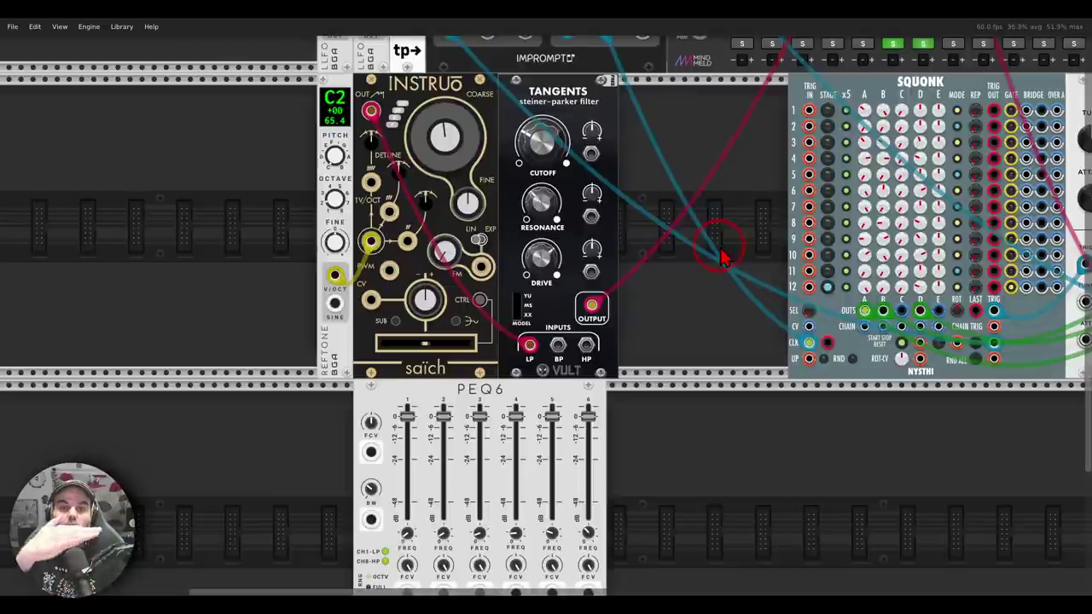
# Insert the PEQ6 below saïch into the bass signal path, between the Tangents output and the mixer.
pyautogui.moveTo(727, 233); pyautogui.dragTo(558, 389)
pyautogui.hscroll(-5, 692, 221)
pyautogui.scroll(-8, 692, 213)
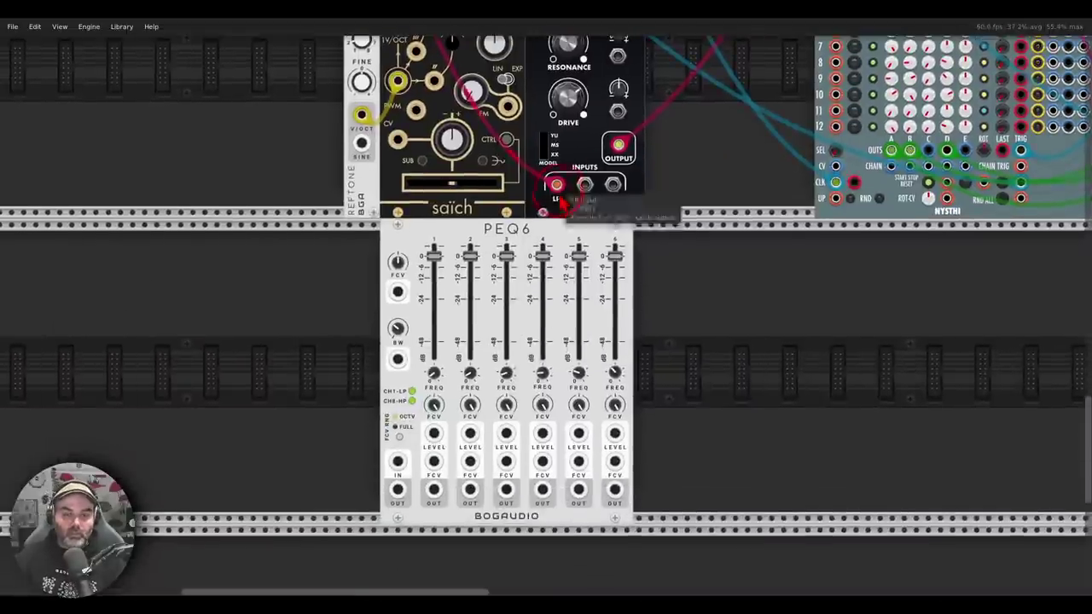
pyautogui.moveTo(512, 203)
pyautogui.mouseDown()
pyautogui.moveTo(512, 267)
pyautogui.moveTo(545, 211)
pyautogui.mouseUp()
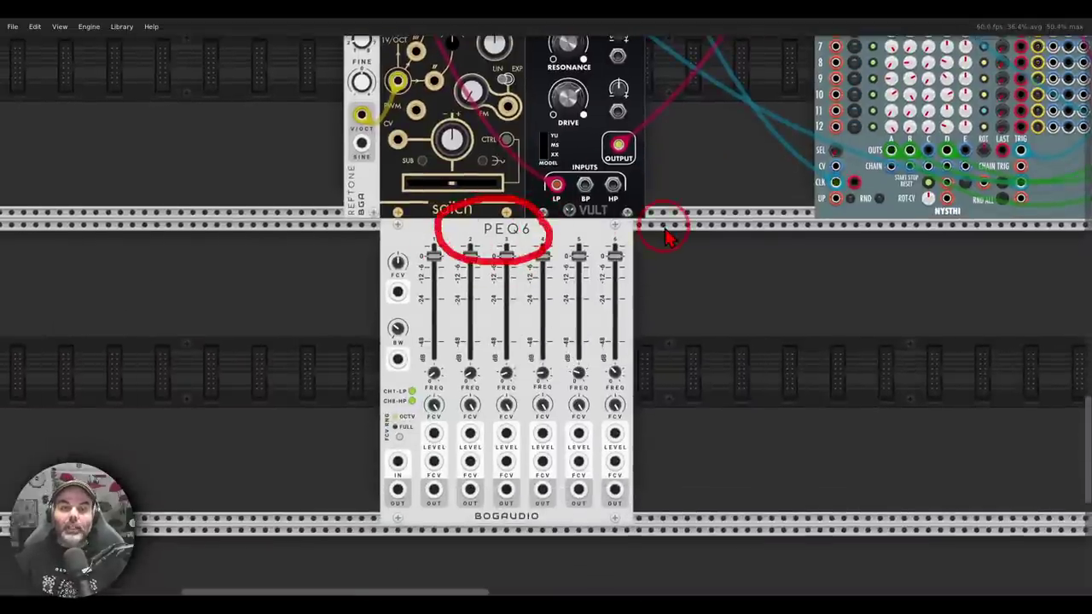
pyautogui.moveTo(619, 145)
pyautogui.mouseDown()
pyautogui.moveTo(531, 358)
pyautogui.moveTo(394, 481)
pyautogui.moveTo(618, 147)
pyautogui.mouseUp()
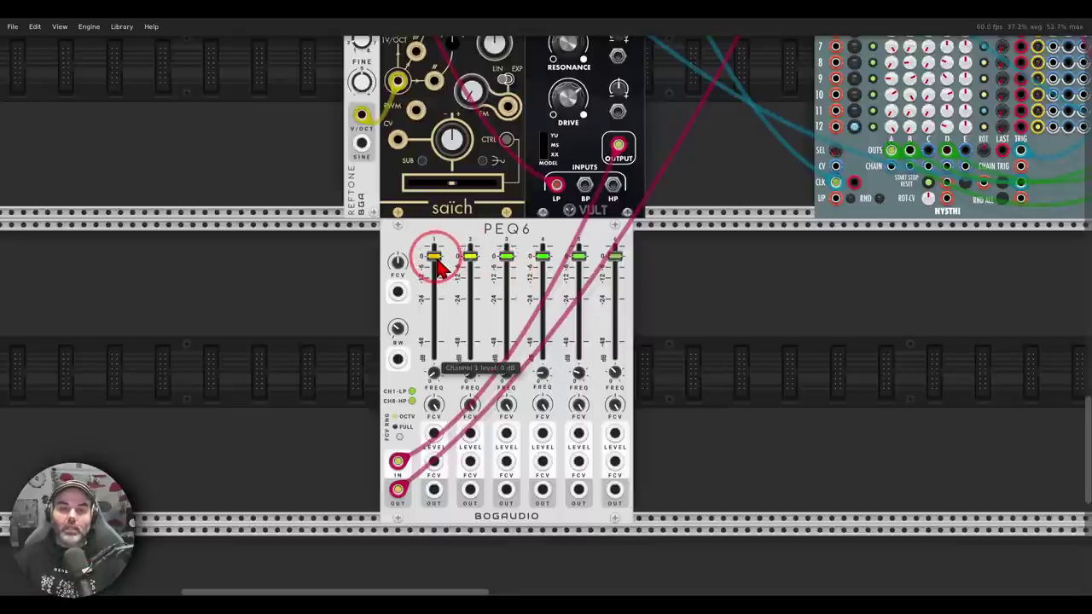
# Pull the PEQ6 channel 1 and 2 levels down to -60 dB and reset both to 0 dB.
pyautogui.moveTo(438, 256); pyautogui.dragTo(559, 320)
pyautogui.moveTo(470, 255); pyautogui.dragTo(544, 303)
pyautogui.doubleClick(470, 256)
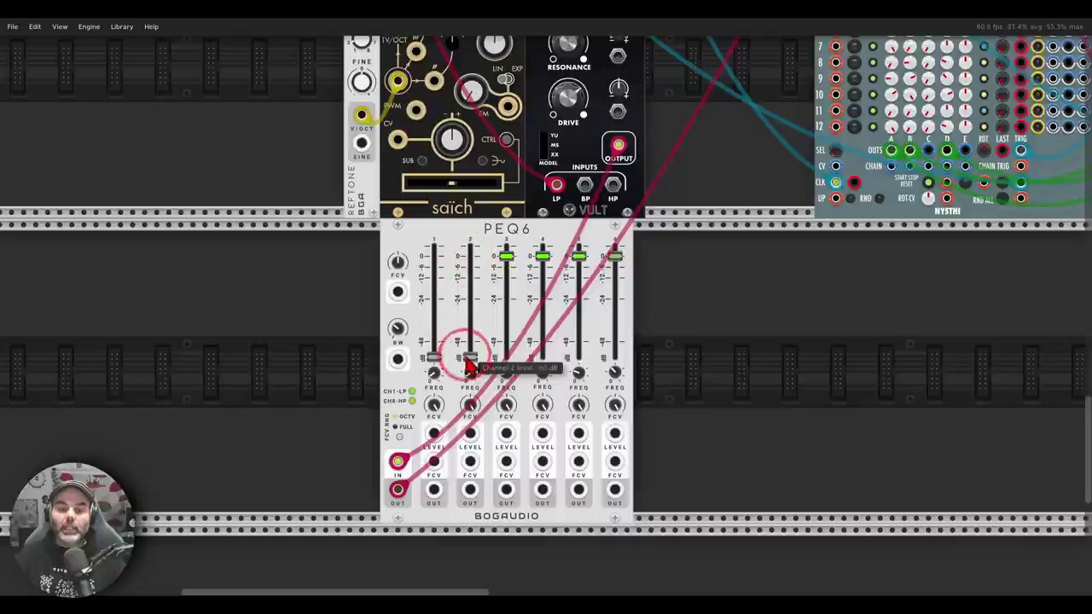
pyautogui.doubleClick(436, 364)
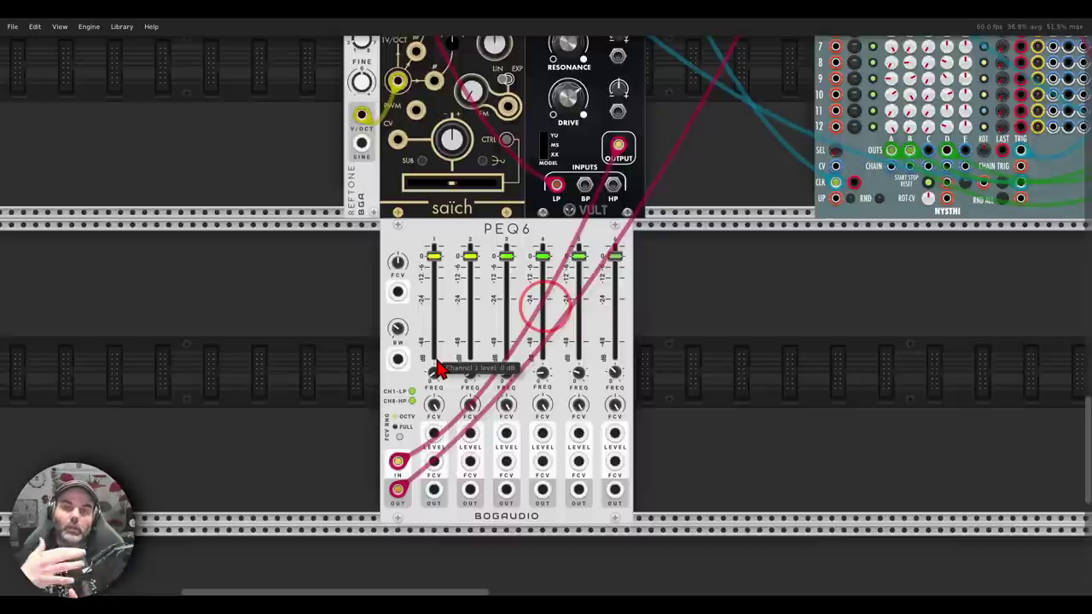
# Patch the kick follower's OFFSET output into the level CV inputs of PEQ6 channels 1 and 2.
pyautogui.moveTo(912, 310); pyautogui.dragTo(208, 424)
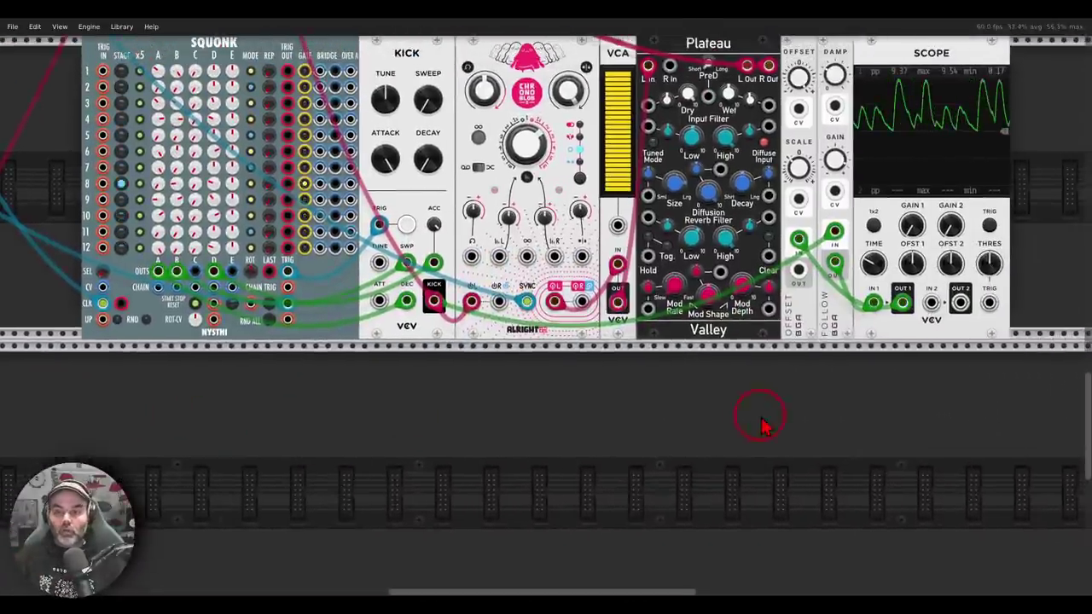
pyautogui.moveTo(795, 400); pyautogui.dragTo(787, 407)
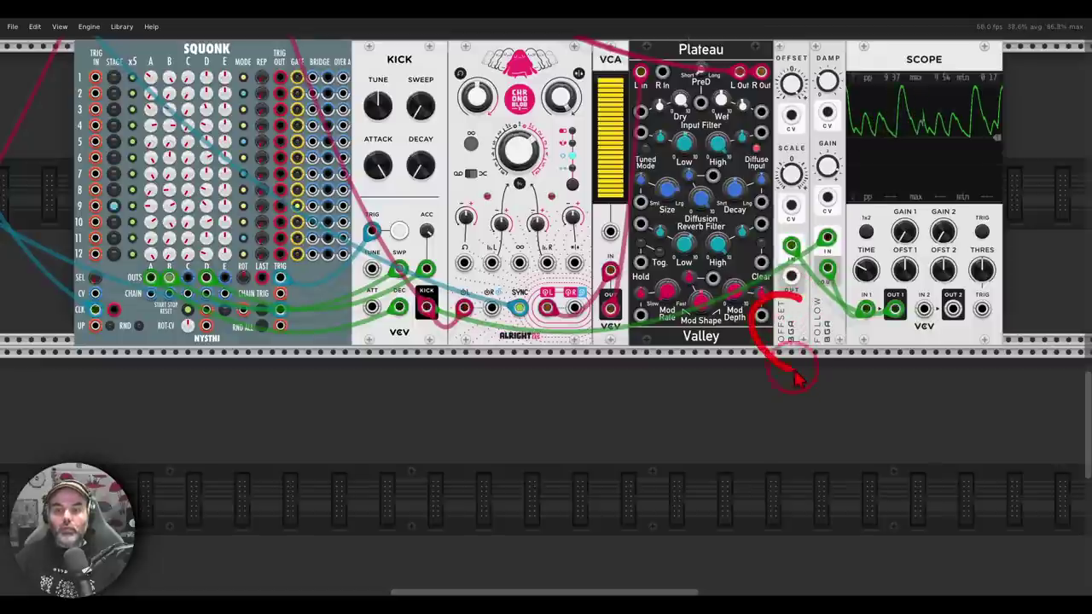
pyautogui.moveTo(792, 286); pyautogui.dragTo(291, 424)
pyautogui.scroll(-1, 324, 503)
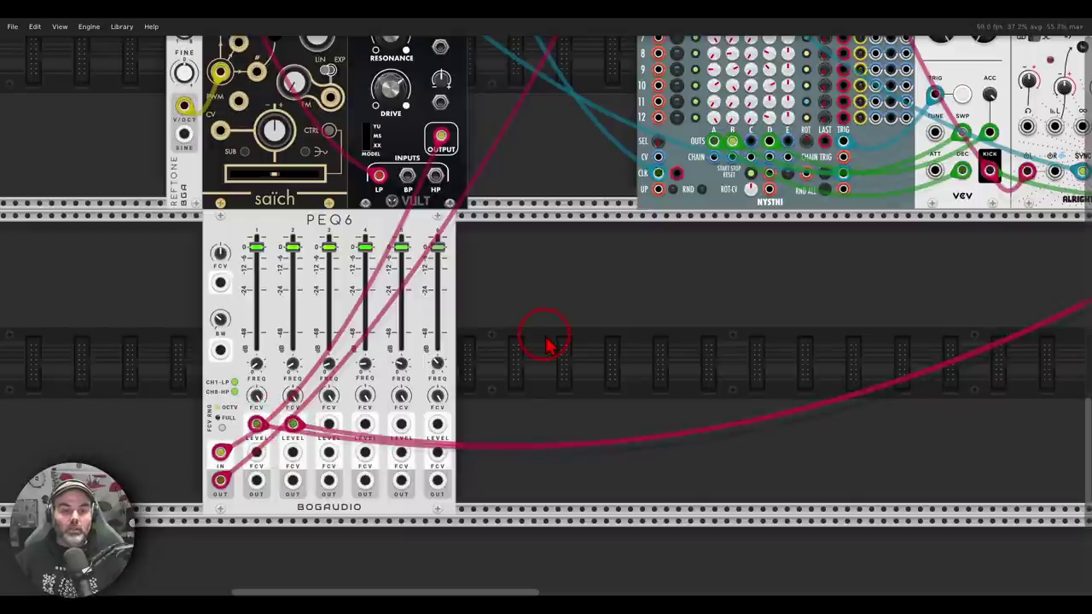
# Adjust the bass voice's Tangents filter cutoff, ending at 0.365.
pyautogui.moveTo(545, 344); pyautogui.dragTo(624, 343)
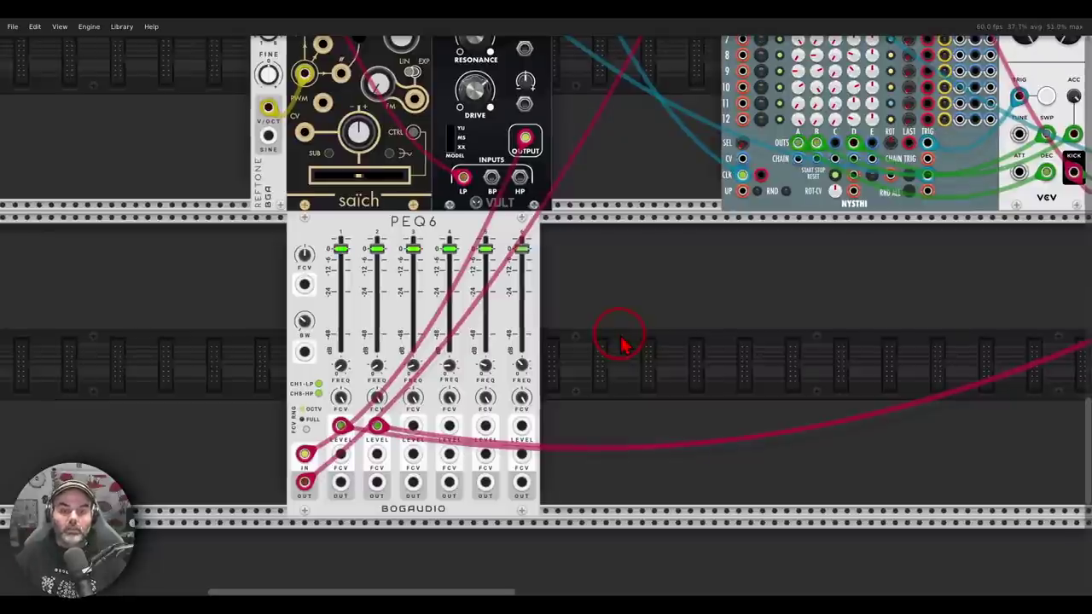
pyautogui.moveTo(620, 171); pyautogui.dragTo(632, 309)
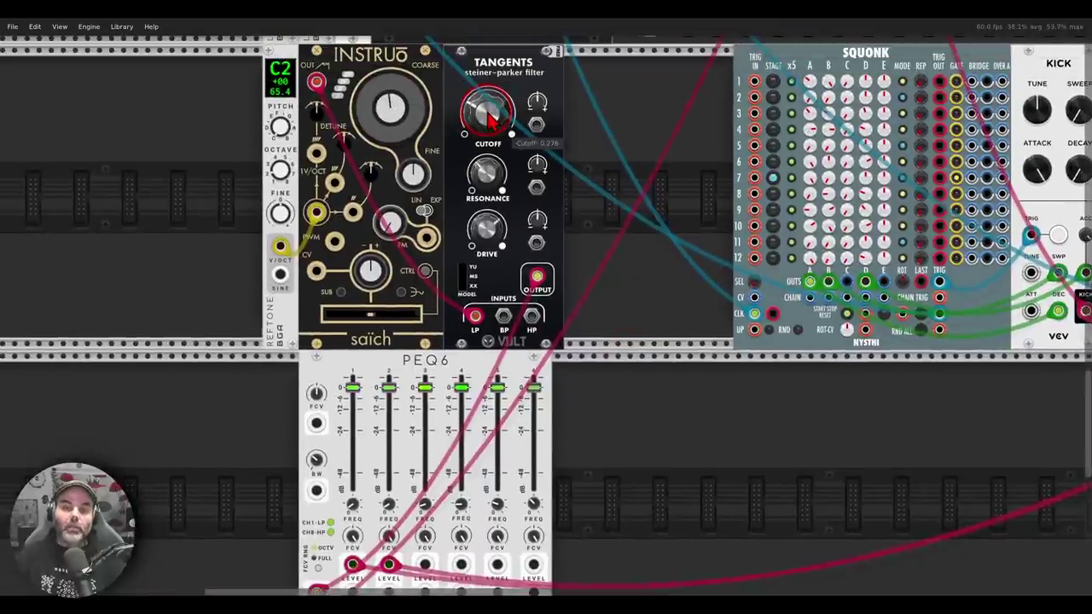
pyautogui.moveTo(491, 119); pyautogui.dragTo(490, 133)
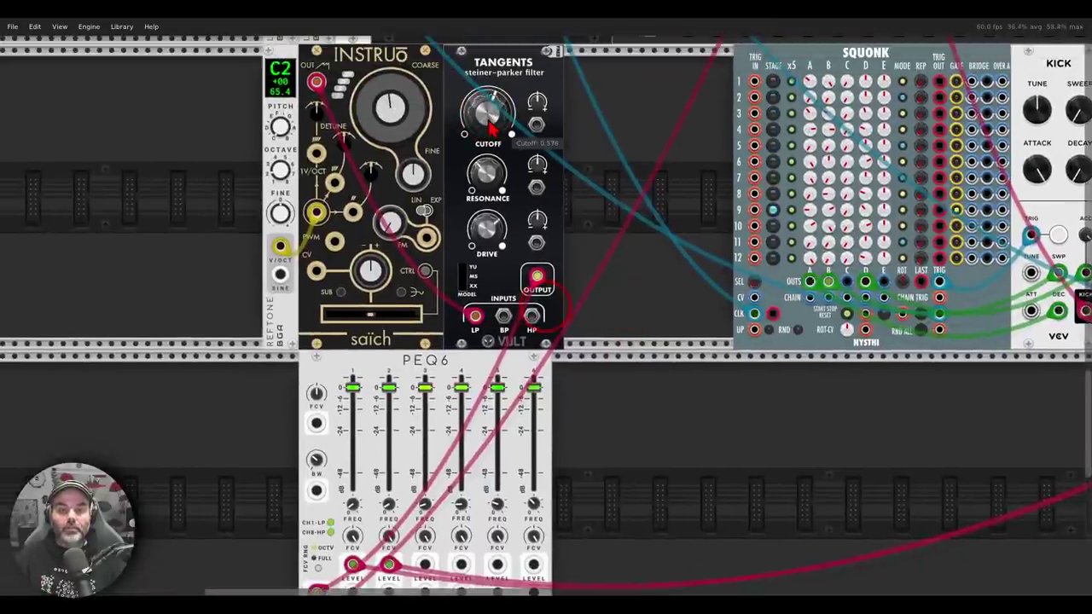
pyautogui.moveTo(491, 122); pyautogui.dragTo(490, 4)
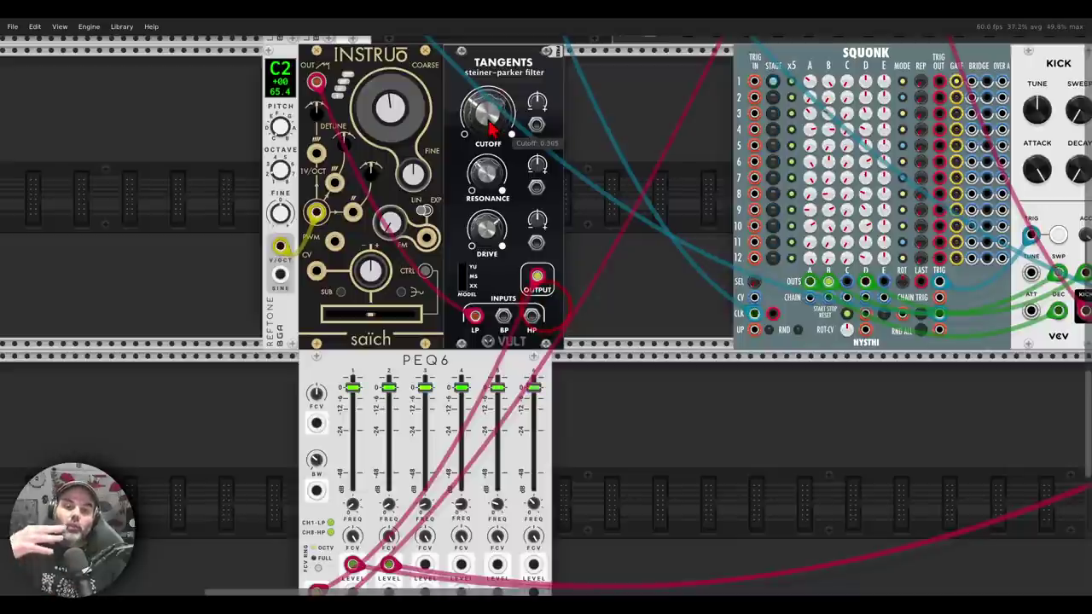
# Toggle the KICK channel's solo off and back on to compare the carved bass with and without the kick.
pyautogui.moveTo(702, 134); pyautogui.dragTo(396, 392)
pyautogui.click(565, 272)
pyautogui.click(567, 274)
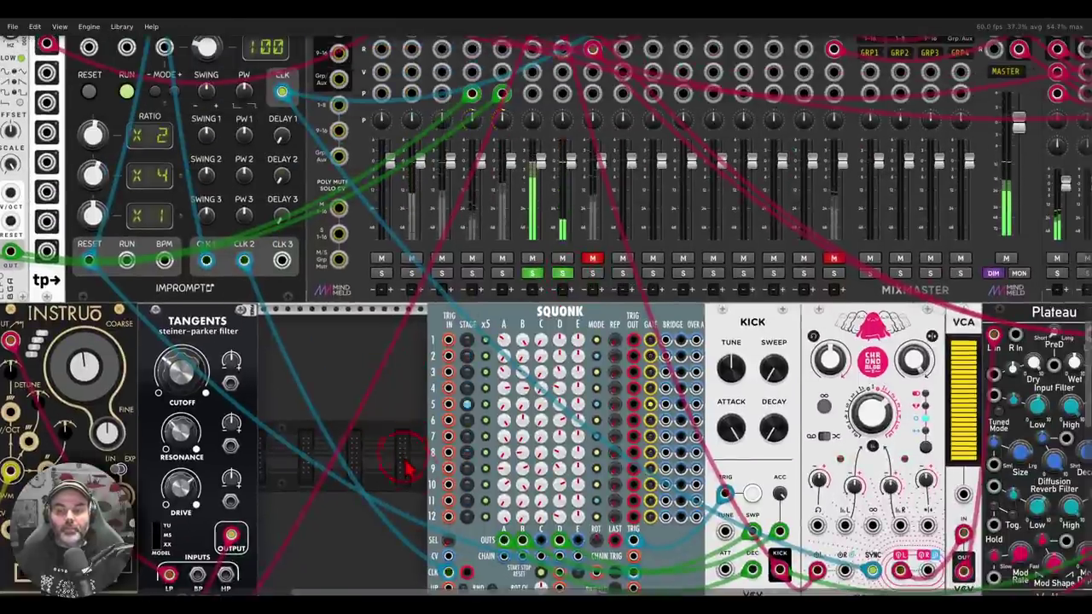
# Trace the PEQ6 level modulation back to the kick's OFFSET and FOLLOW modules and examine the follower curve on the SCOPE.
pyautogui.moveTo(404, 449); pyautogui.dragTo(680, 106)
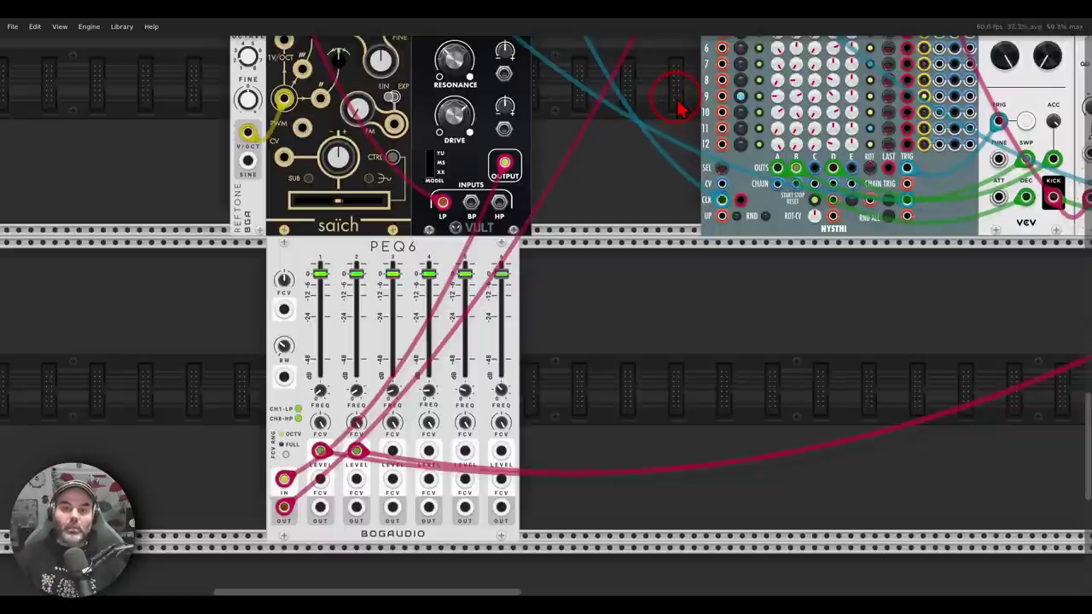
pyautogui.moveTo(678, 107); pyautogui.dragTo(78, 287)
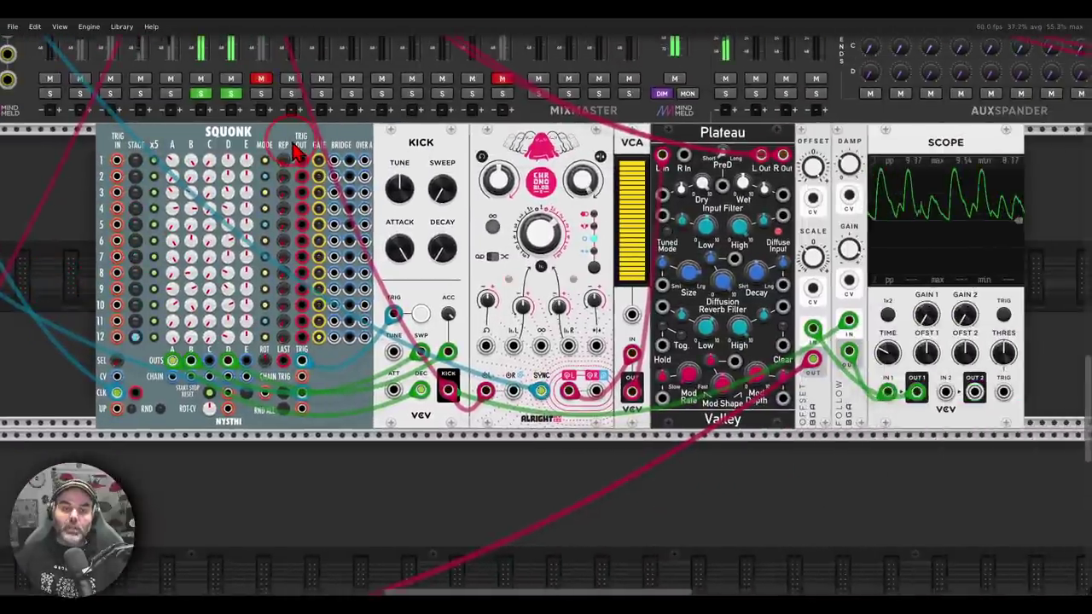
pyautogui.moveTo(781, 206); pyautogui.dragTo(687, 211)
pyautogui.moveTo(945, 160)
pyautogui.mouseDown()
pyautogui.moveTo(782, 171)
pyautogui.moveTo(758, 228)
pyautogui.moveTo(878, 265)
pyautogui.moveTo(956, 179)
pyautogui.mouseUp()
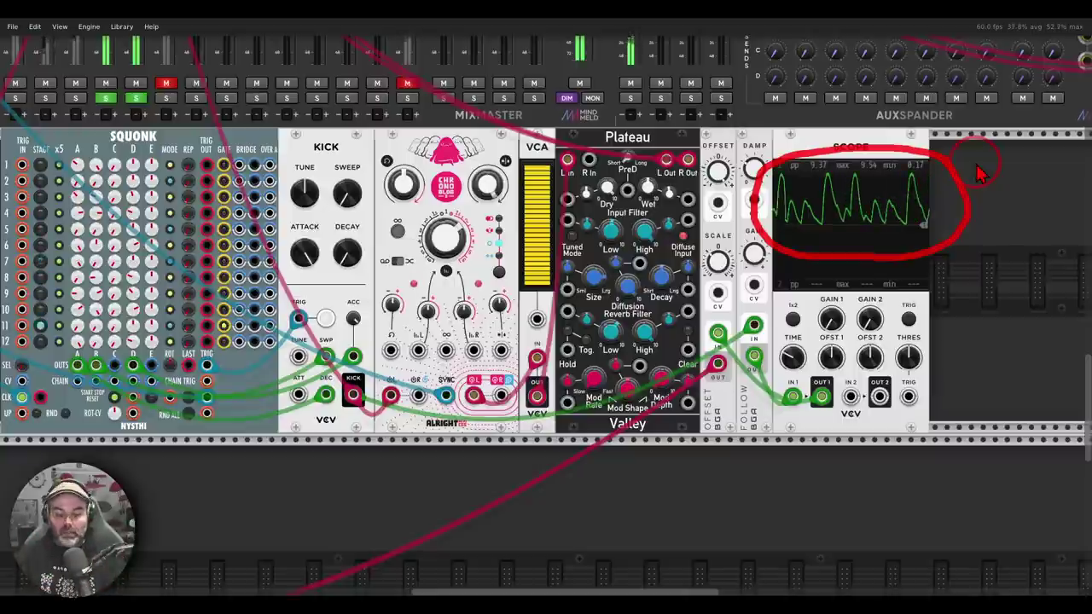
pyautogui.hotkey('shift', 'F9')
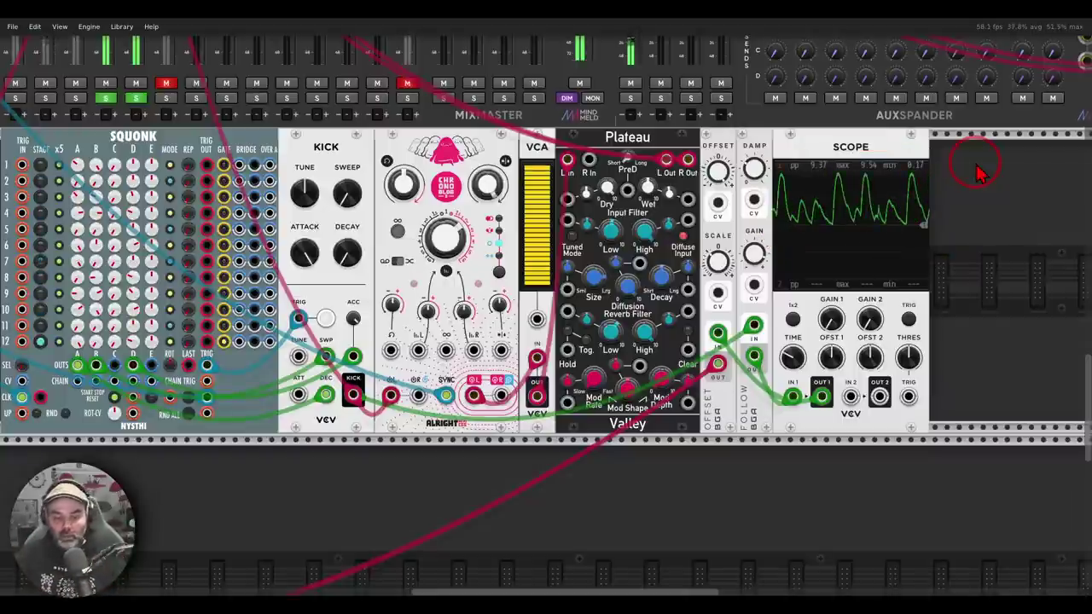
# Release the BASS solo and leave the KICK channel soloed alone in the mixer.
pyautogui.moveTo(349, 147); pyautogui.dragTo(744, 194)
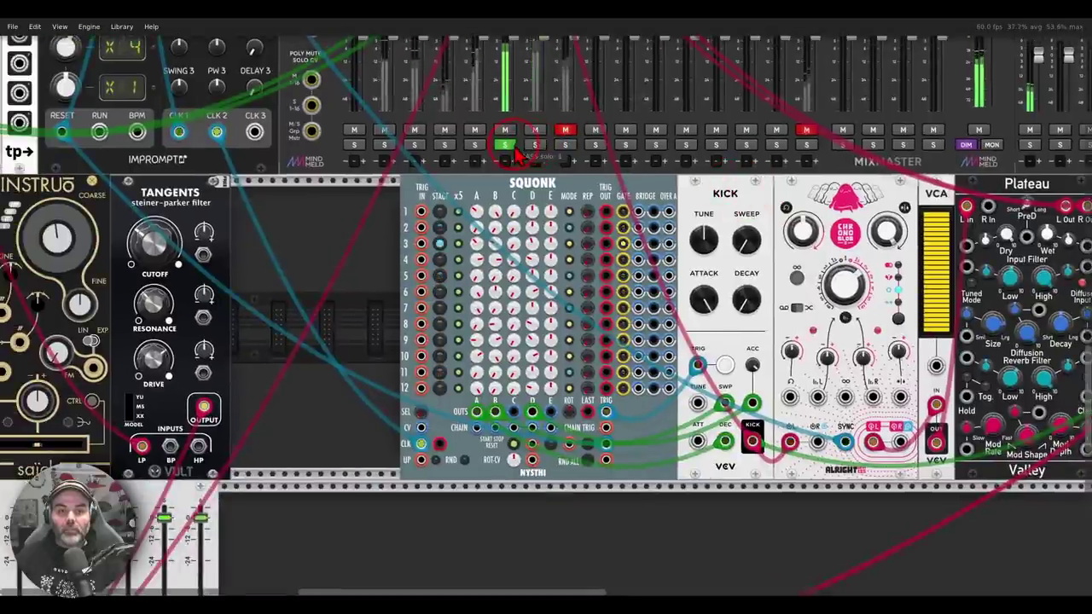
pyautogui.moveTo(780, 517); pyautogui.dragTo(571, 482)
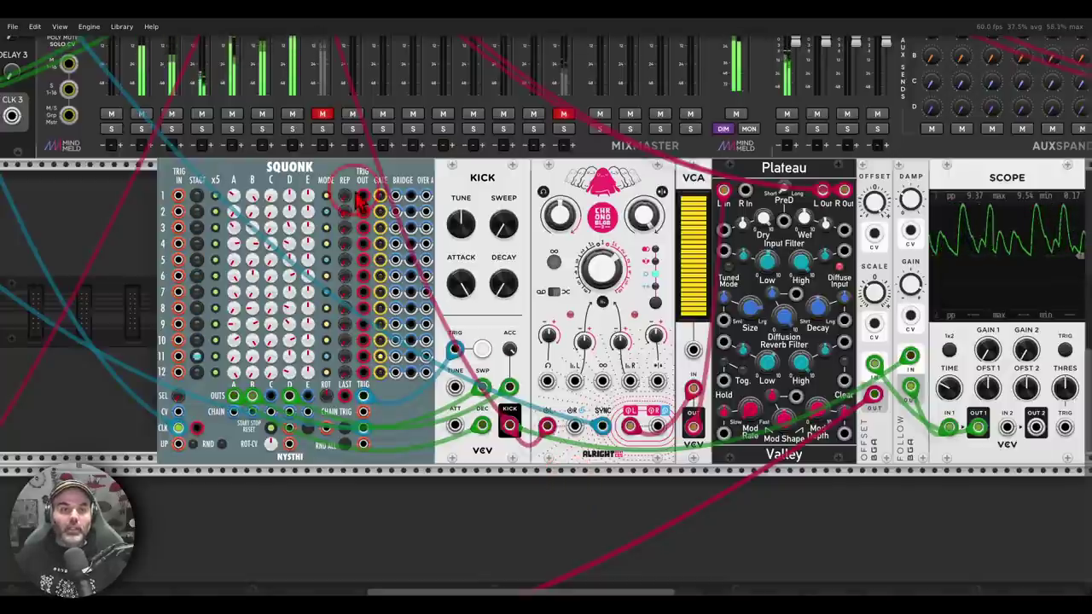
pyautogui.click(291, 128)
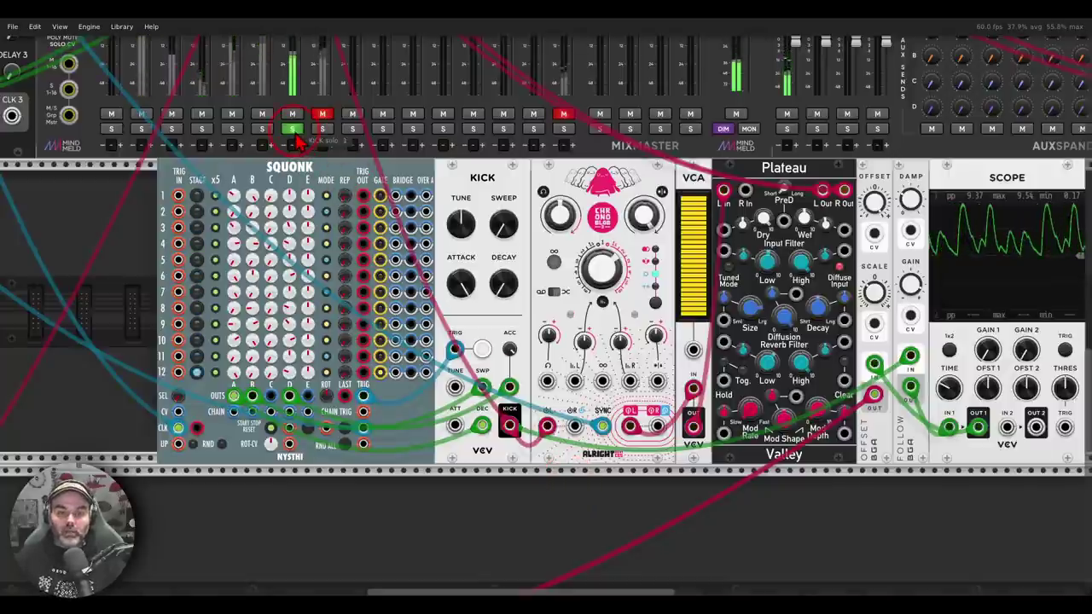
# Unmute the mixer channel directly after KICK and solo it together with KICK.
pyautogui.moveTo(595, 218)
pyautogui.mouseDown()
pyautogui.moveTo(461, 213)
pyautogui.moveTo(501, 159)
pyautogui.mouseUp()
pyautogui.moveTo(672, 155)
pyautogui.mouseDown()
pyautogui.moveTo(614, 162)
pyautogui.moveTo(670, 192)
pyautogui.moveTo(668, 164)
pyautogui.mouseUp()
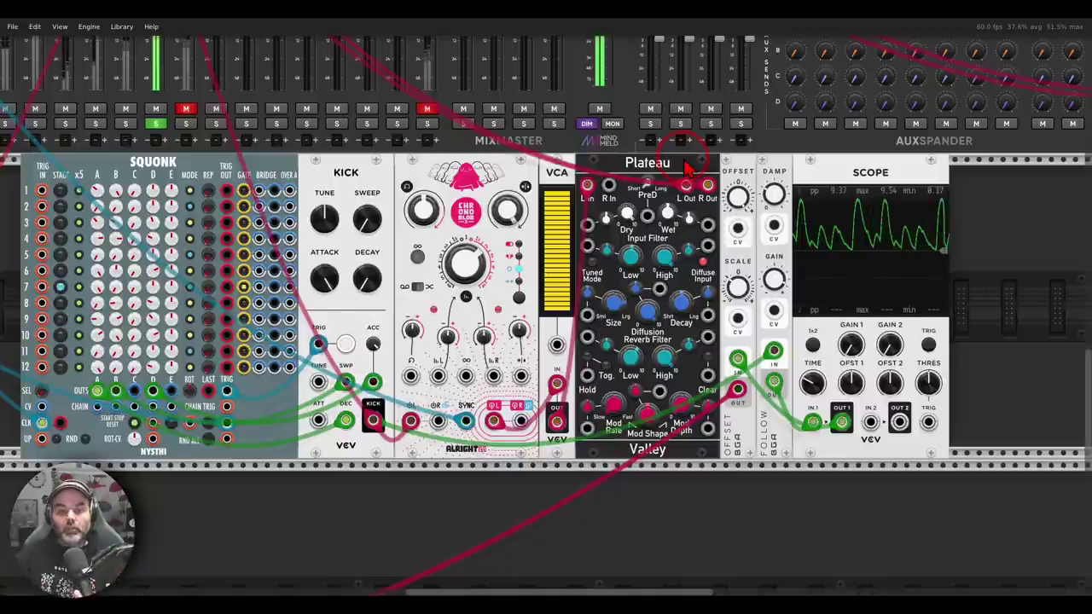
pyautogui.click(186, 108)
pyautogui.click(186, 123)
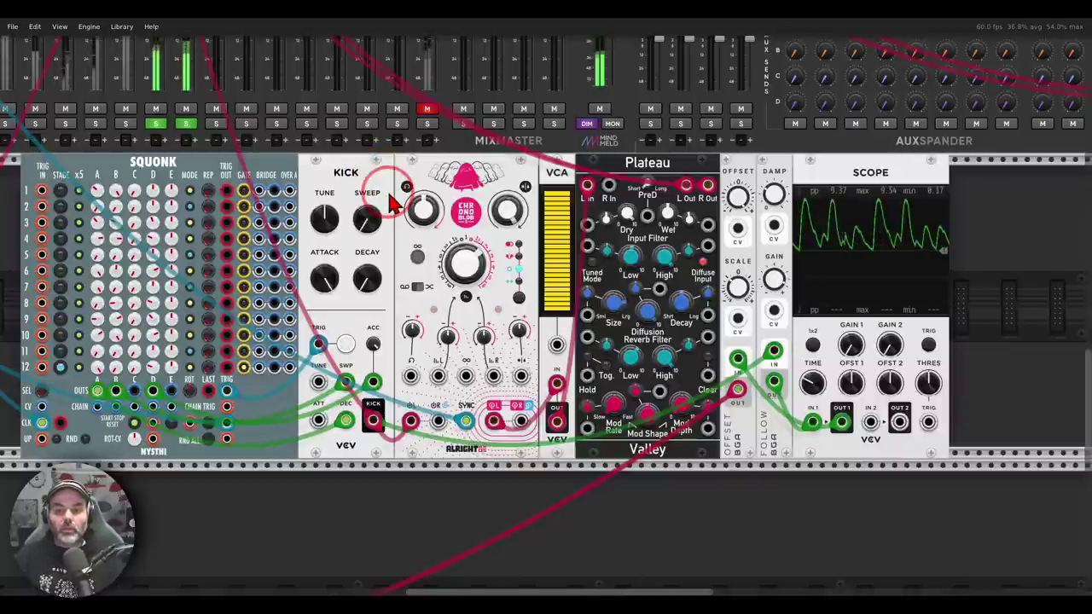
# Patch the OFFSET output into the kick reverb's VCA CV input and the FOLLOW output into Plateau's Wet CV input.
pyautogui.moveTo(556, 345); pyautogui.dragTo(735, 391)
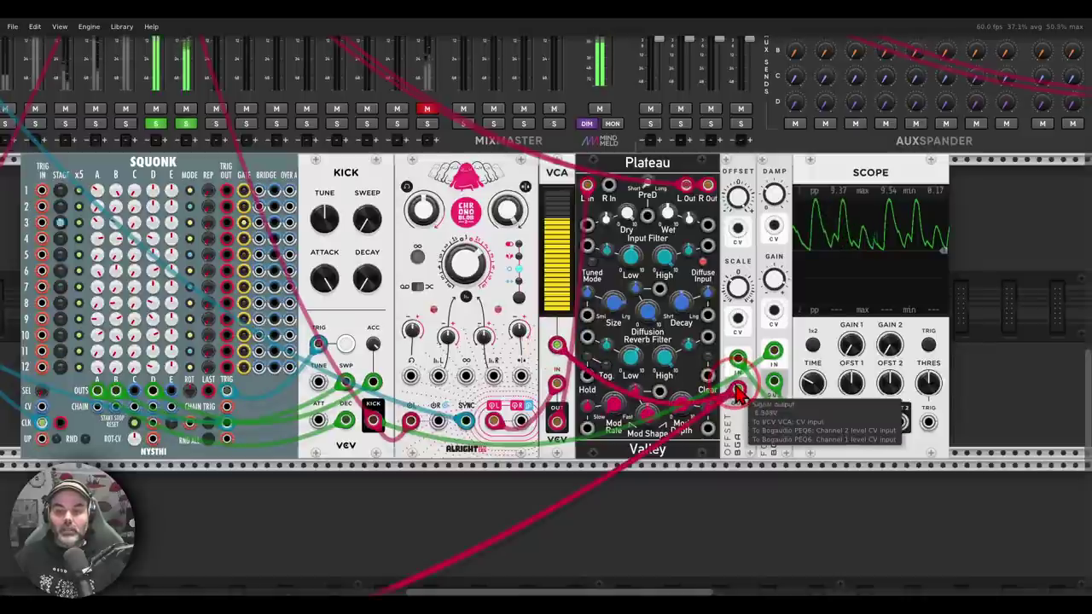
pyautogui.moveTo(694, 207)
pyautogui.mouseDown()
pyautogui.moveTo(655, 199)
pyautogui.moveTo(698, 229)
pyautogui.moveTo(695, 207)
pyautogui.moveTo(755, 282)
pyautogui.moveTo(772, 382)
pyautogui.mouseUp()
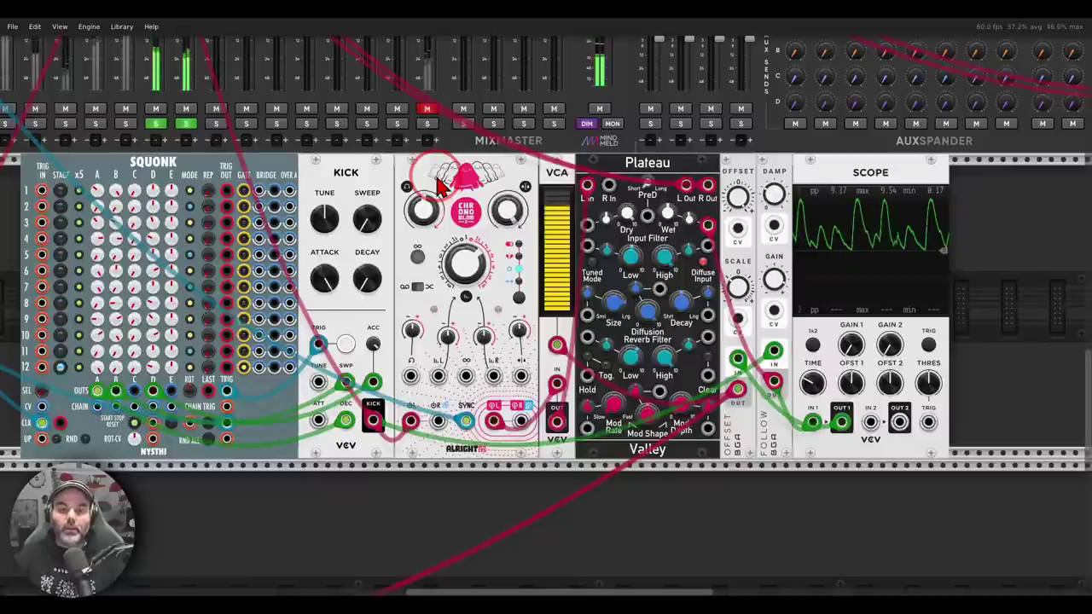
# Clear the solos on KICK and its neighbouring channel so the full mix plays.
pyautogui.hscroll(-5, 573, 177)
pyautogui.click(486, 150)
pyautogui.click(457, 150)
pyautogui.scroll(-2, 347, 266)
pyautogui.scroll(-3, 345, 268)
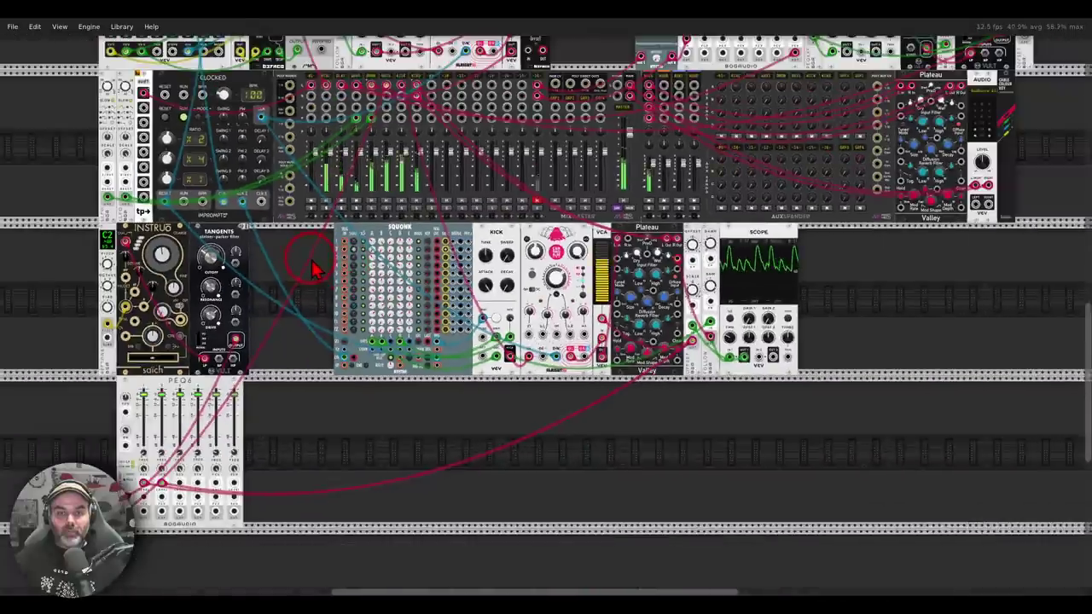
# In the separate LFO and DADSR(H) demo patch, connect the inverted envelope output to the VCA's CV input.
pyautogui.scroll(-1, 312, 259)
pyautogui.moveTo(322, 256); pyautogui.dragTo(339, 327)
pyautogui.scroll(2, 329, 316)
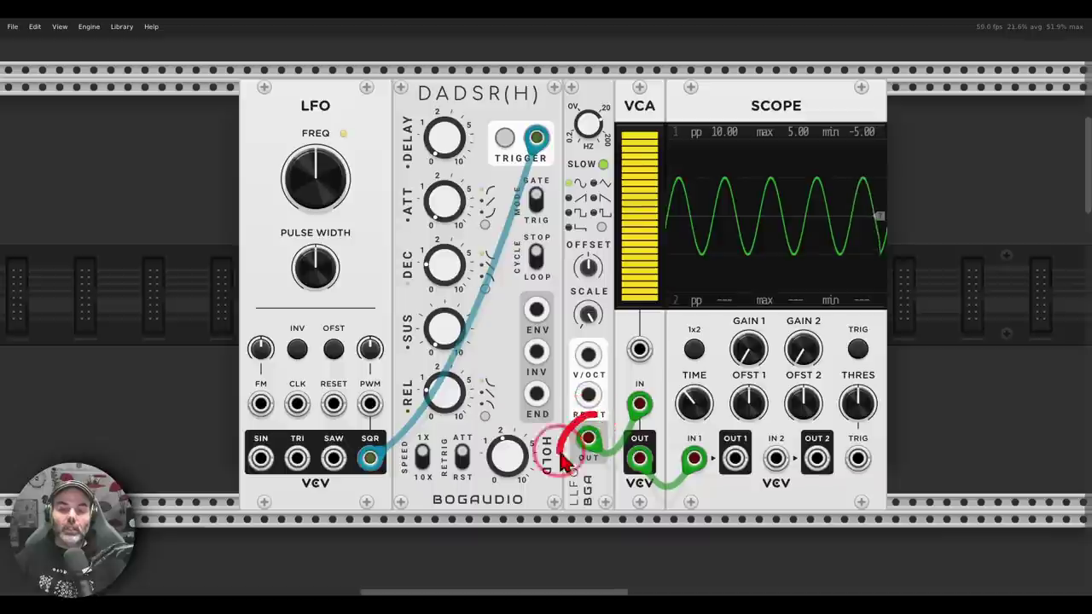
pyautogui.moveTo(595, 418); pyautogui.dragTo(619, 389)
pyautogui.moveTo(603, 377); pyautogui.dragTo(627, 392)
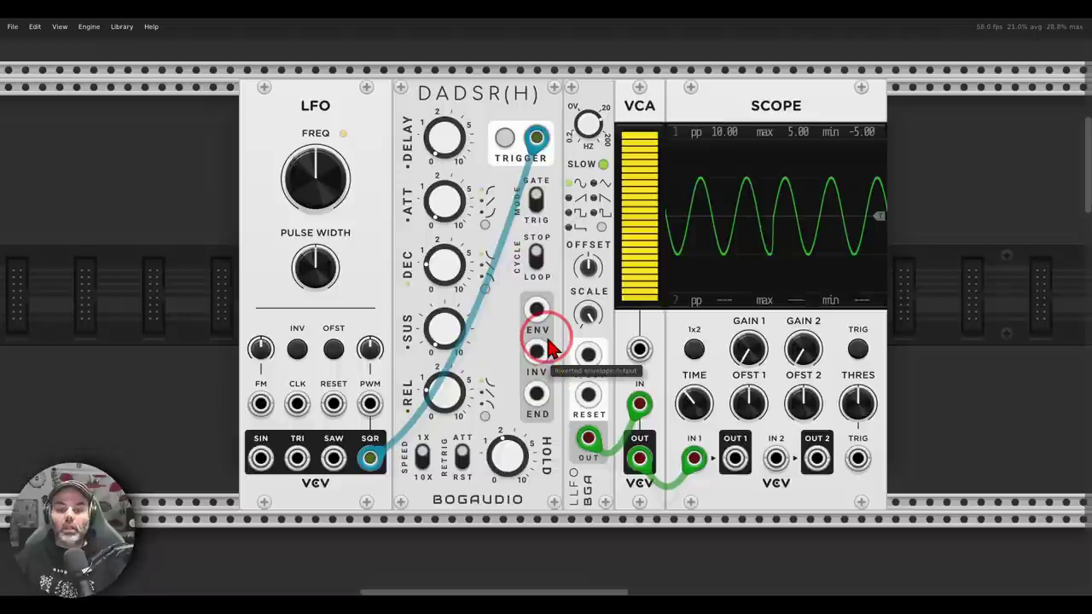
pyautogui.moveTo(536, 352); pyautogui.dragTo(638, 352)
pyautogui.click(909, 326)
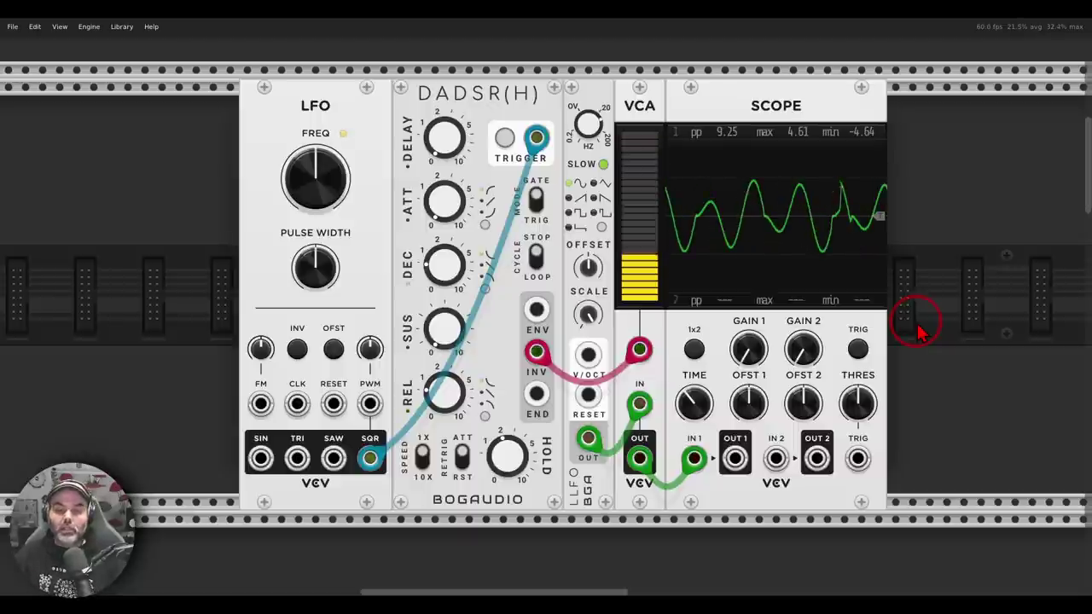
# Unmute the BASS channel on the mixer above the Euclidean Sequencer and Bleak oscillator voice.
pyautogui.scroll(-5, 926, 336)
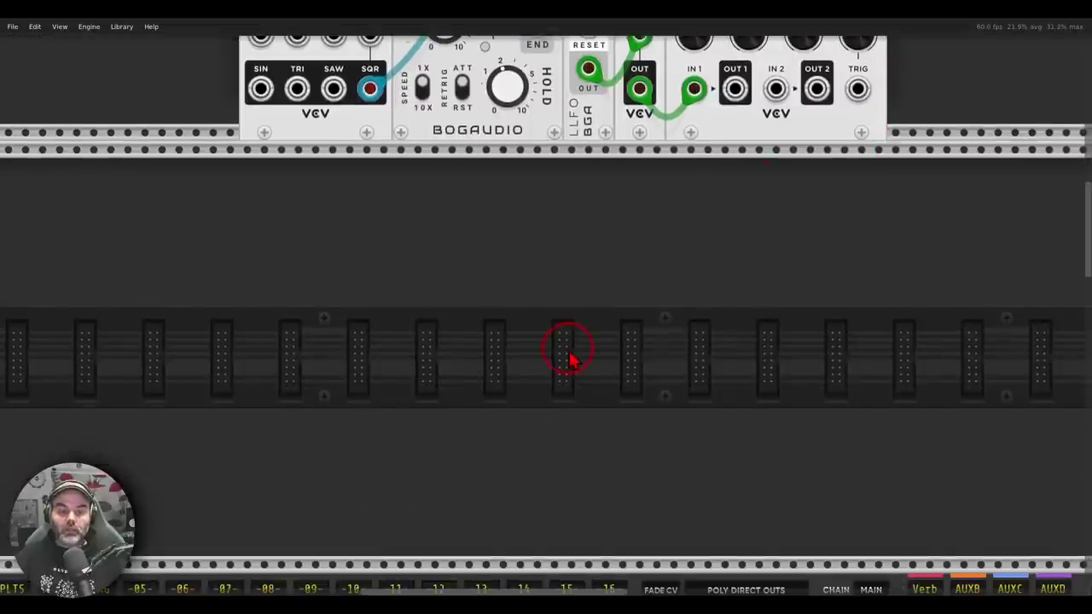
pyautogui.scroll(-6, 570, 358)
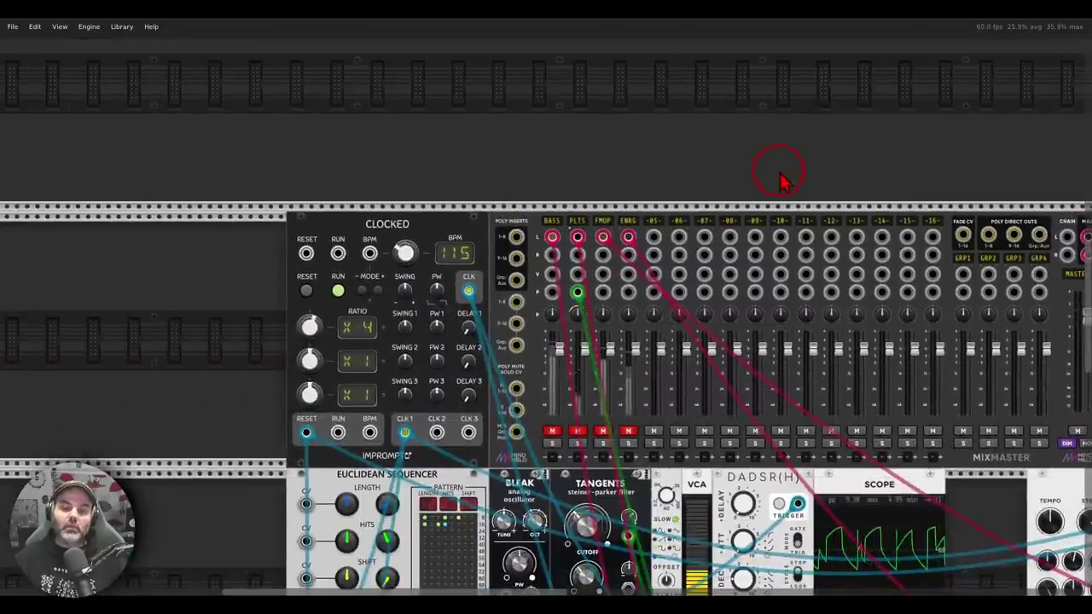
pyautogui.scroll(-3, 780, 179)
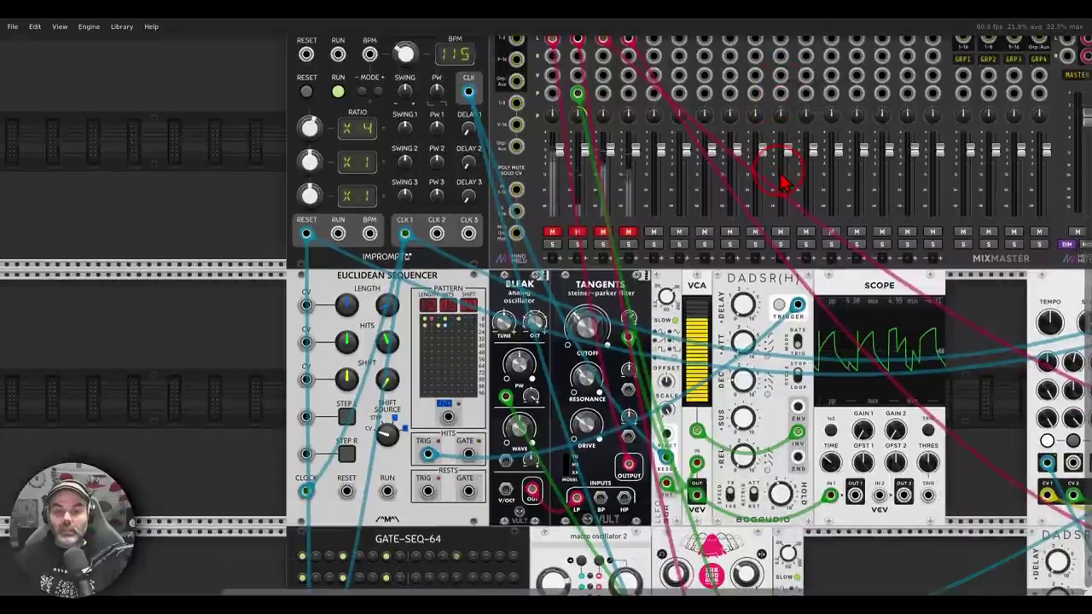
pyautogui.scroll(-1, 783, 181)
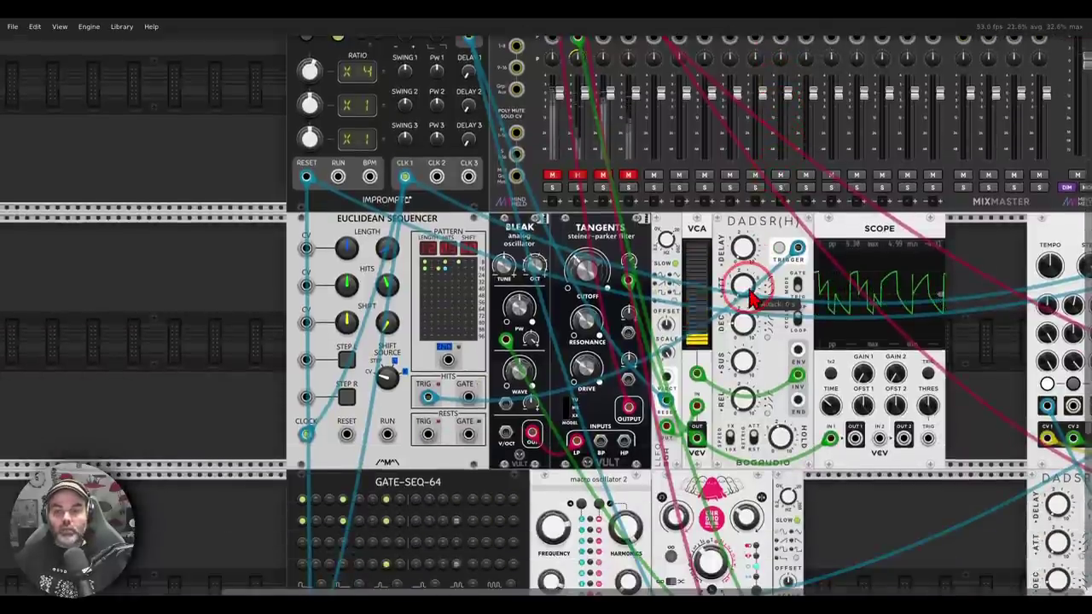
pyautogui.scroll(1, 749, 291)
pyautogui.moveTo(760, 228); pyautogui.dragTo(764, 197)
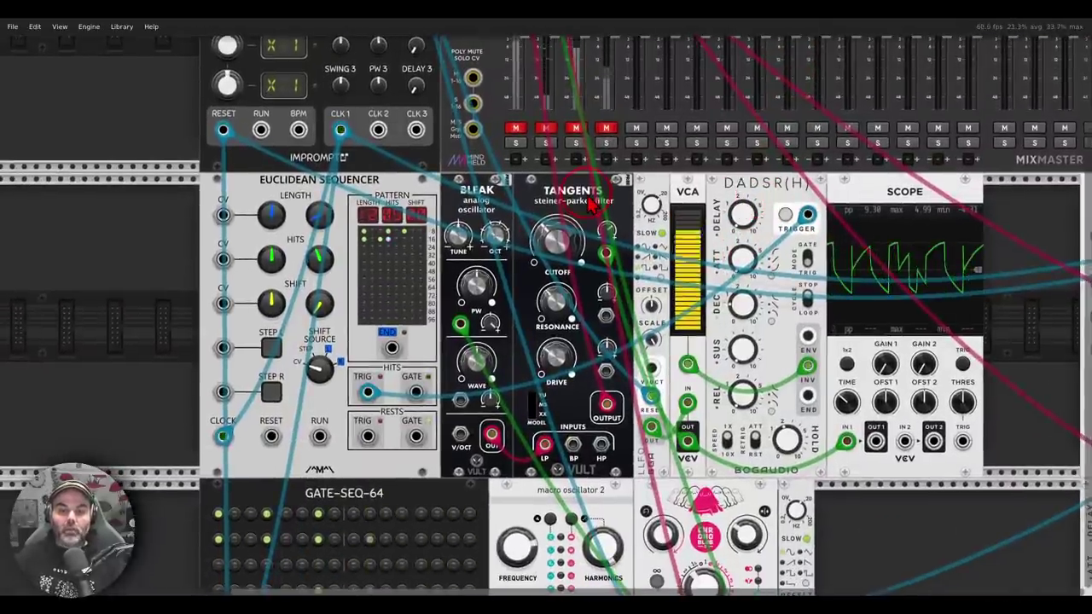
pyautogui.click(516, 130)
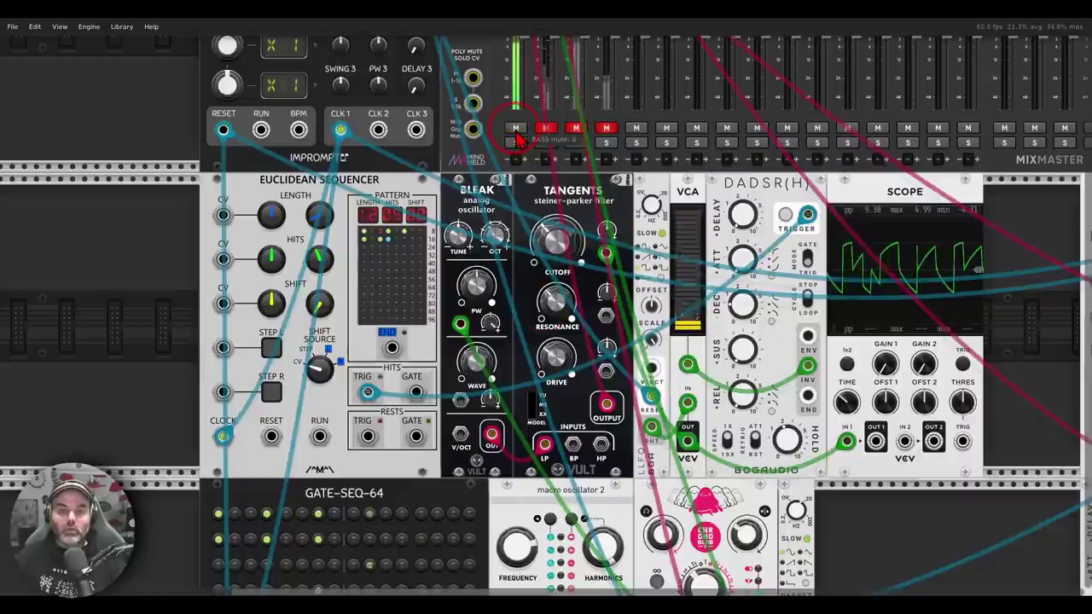
# Examine how the inverted DADSR(H) envelope shapes the LFO through the VCA and how that signal modulates the Tangents cutoff.
pyautogui.moveTo(510, 177)
pyautogui.mouseDown()
pyautogui.moveTo(420, 203)
pyautogui.moveTo(536, 188)
pyautogui.moveTo(559, 199)
pyautogui.moveTo(543, 206)
pyautogui.moveTo(552, 177)
pyautogui.mouseUp()
pyautogui.press('shift+super+F11')
pyautogui.moveTo(611, 384)
pyautogui.mouseDown()
pyautogui.moveTo(610, 423)
pyautogui.moveTo(637, 418)
pyautogui.moveTo(627, 394)
pyautogui.moveTo(654, 372)
pyautogui.mouseUp()
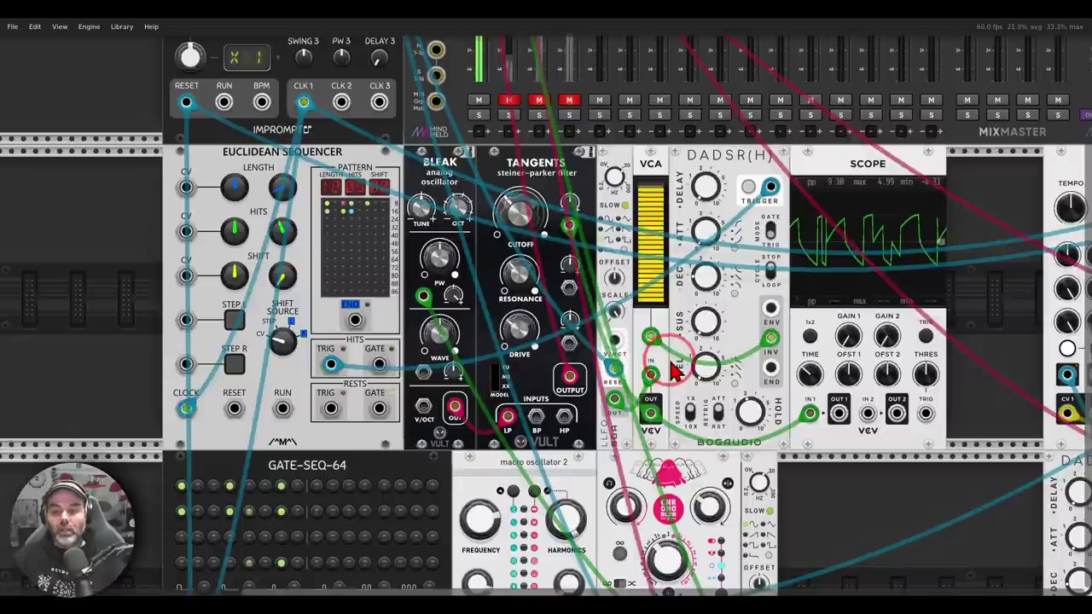
pyautogui.moveTo(773, 326)
pyautogui.mouseDown()
pyautogui.moveTo(752, 345)
pyautogui.moveTo(789, 326)
pyautogui.moveTo(687, 333)
pyautogui.moveTo(685, 316)
pyautogui.moveTo(672, 331)
pyautogui.mouseUp()
pyautogui.moveTo(941, 212)
pyautogui.mouseDown()
pyautogui.moveTo(758, 252)
pyautogui.moveTo(877, 296)
pyautogui.moveTo(981, 266)
pyautogui.moveTo(957, 205)
pyautogui.mouseUp()
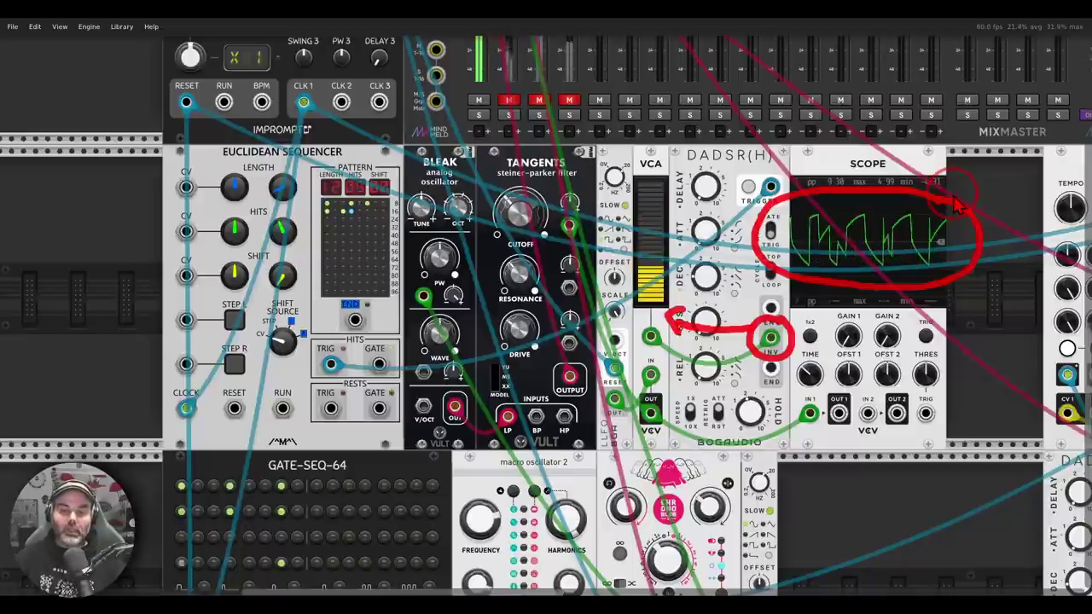
pyautogui.hotkey('shift', 'F9')
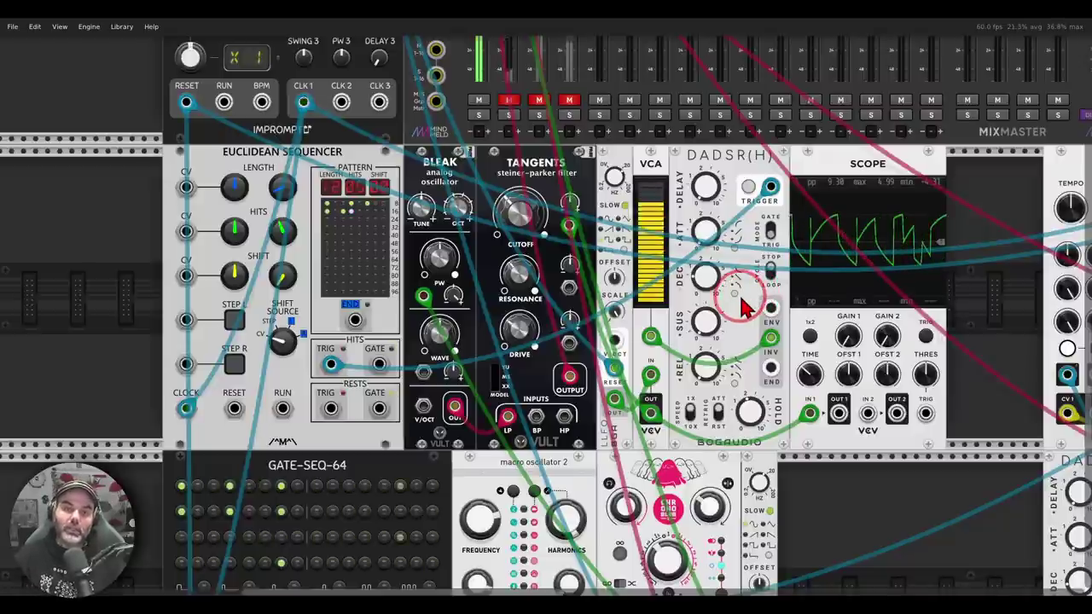
pyautogui.moveTo(371, 141)
pyautogui.mouseDown()
pyautogui.moveTo(233, 139)
pyautogui.moveTo(234, 182)
pyautogui.moveTo(368, 160)
pyautogui.mouseUp()
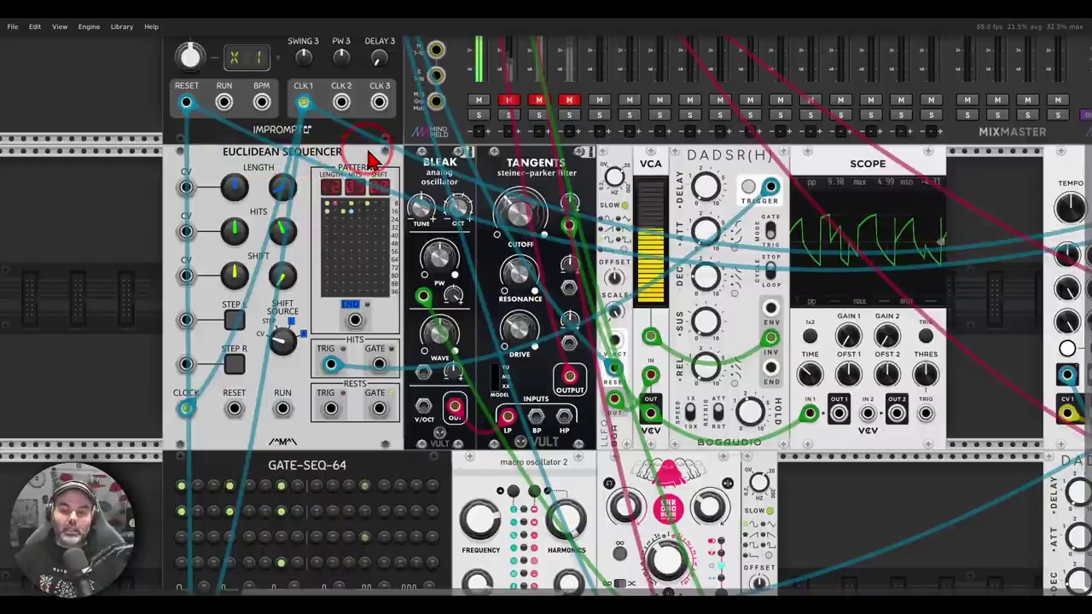
pyautogui.click(614, 368)
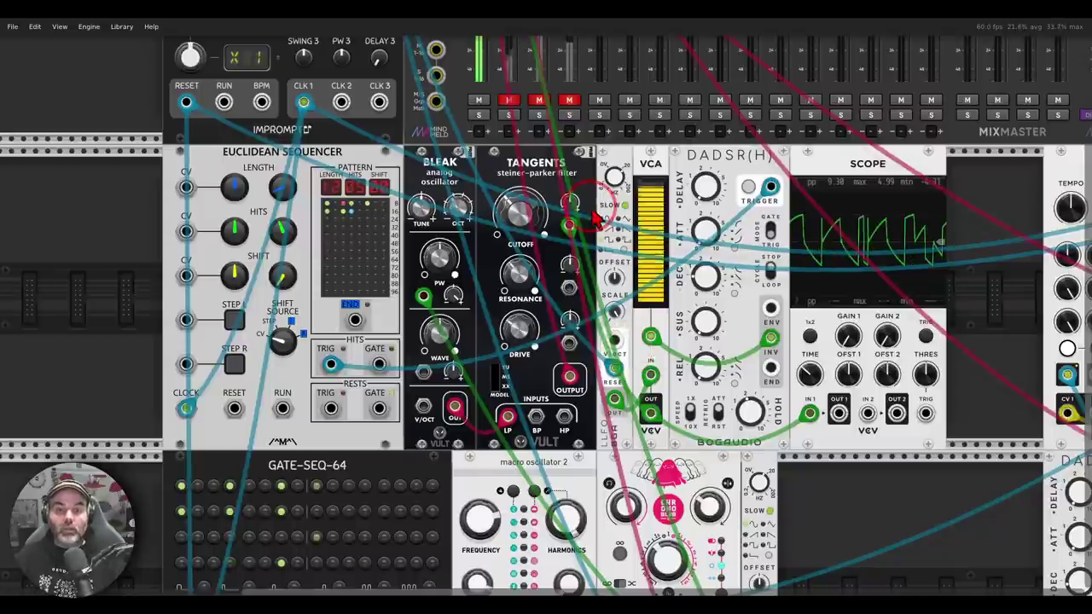
pyautogui.moveTo(578, 205)
pyautogui.mouseDown()
pyautogui.moveTo(578, 169)
pyautogui.moveTo(574, 208)
pyautogui.mouseUp()
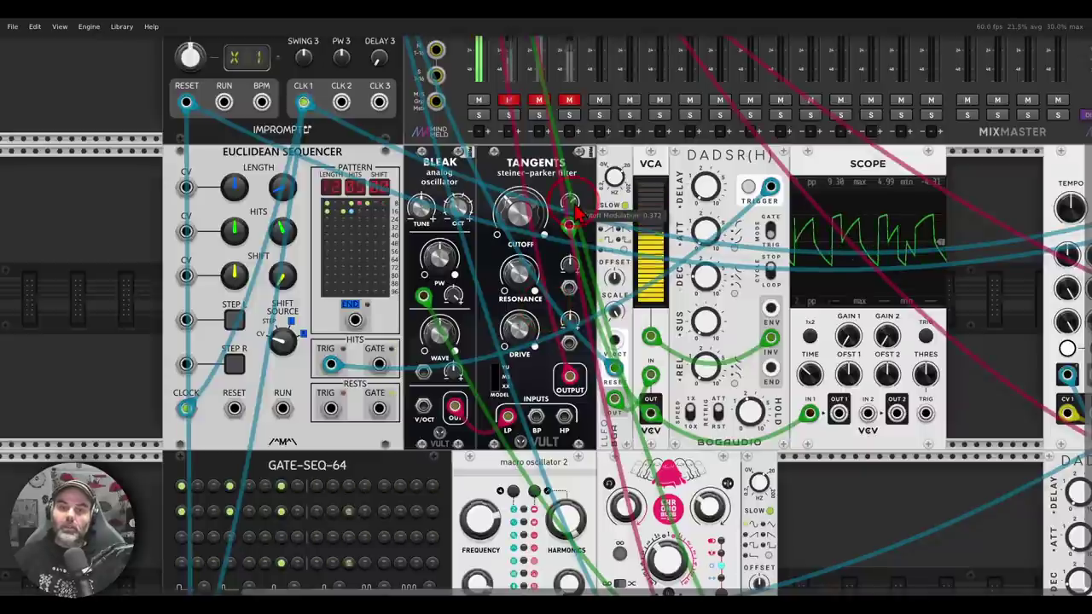
# Look over the Macro Oscillator 2 voice in the row below and unmute its PLTS mixer channel.
pyautogui.click(585, 162)
pyautogui.click(592, 160)
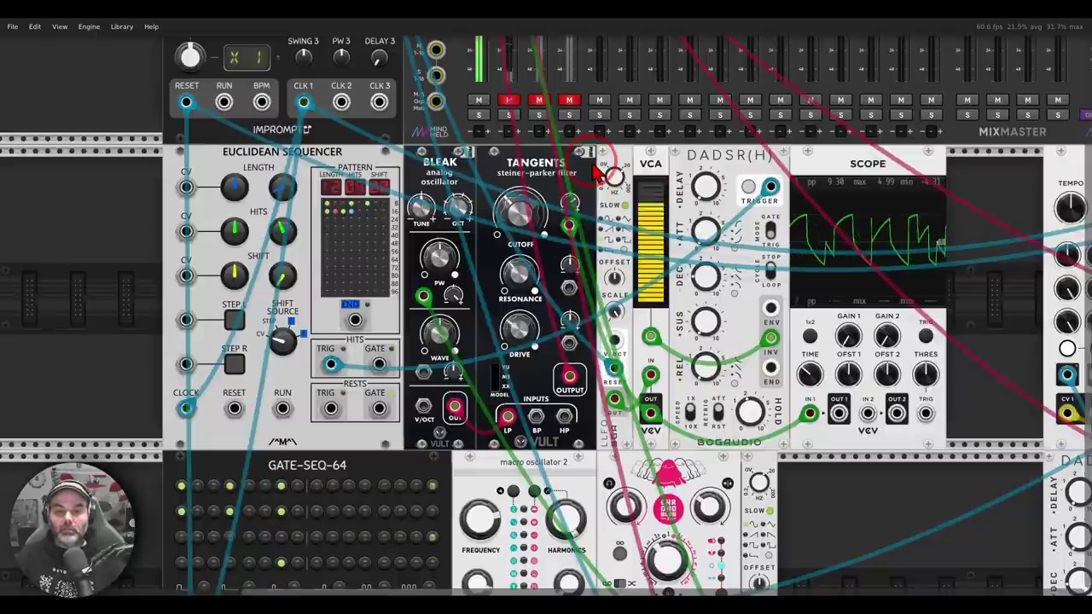
pyautogui.scroll(-5, 597, 170)
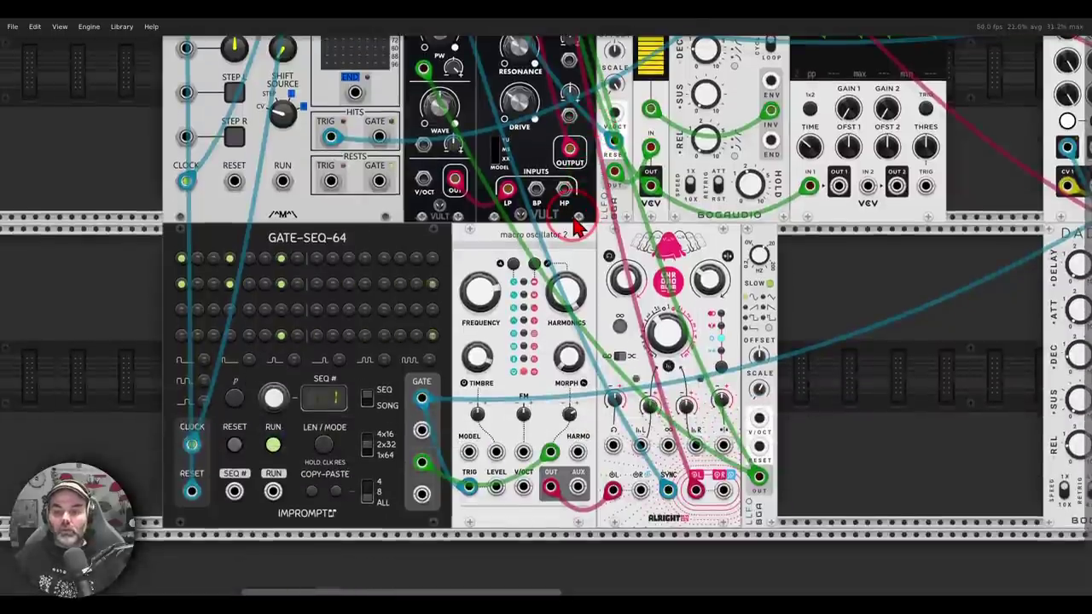
pyautogui.moveTo(583, 215)
pyautogui.mouseDown()
pyautogui.moveTo(514, 222)
pyautogui.moveTo(507, 295)
pyautogui.moveTo(589, 220)
pyautogui.mouseUp()
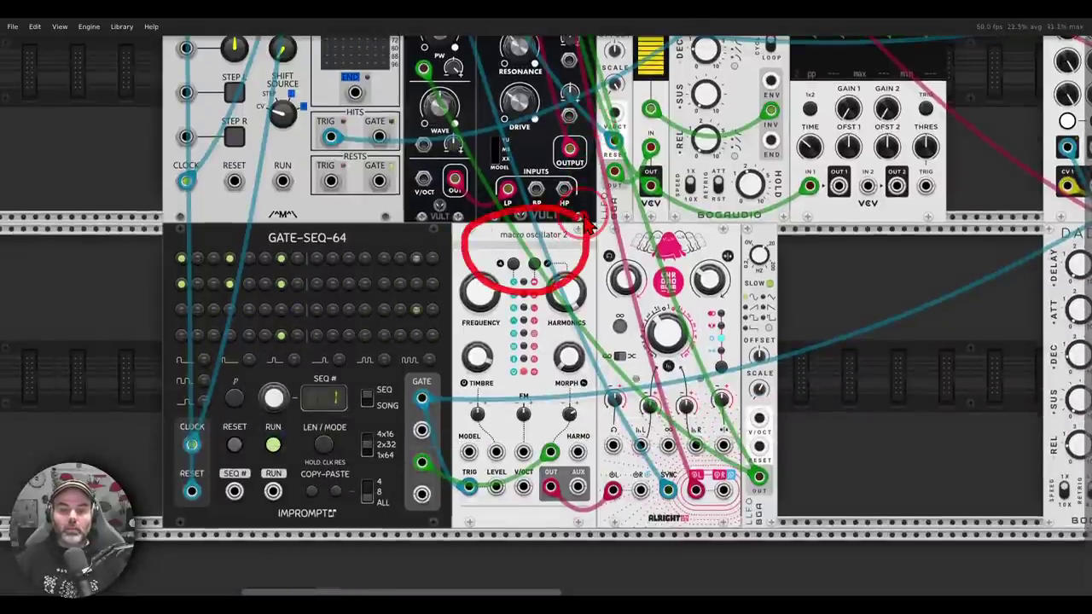
pyautogui.moveTo(696, 224)
pyautogui.mouseDown()
pyautogui.moveTo(644, 266)
pyautogui.moveTo(717, 239)
pyautogui.mouseUp()
pyautogui.press('Escape')
pyautogui.scroll(5, 568, 241)
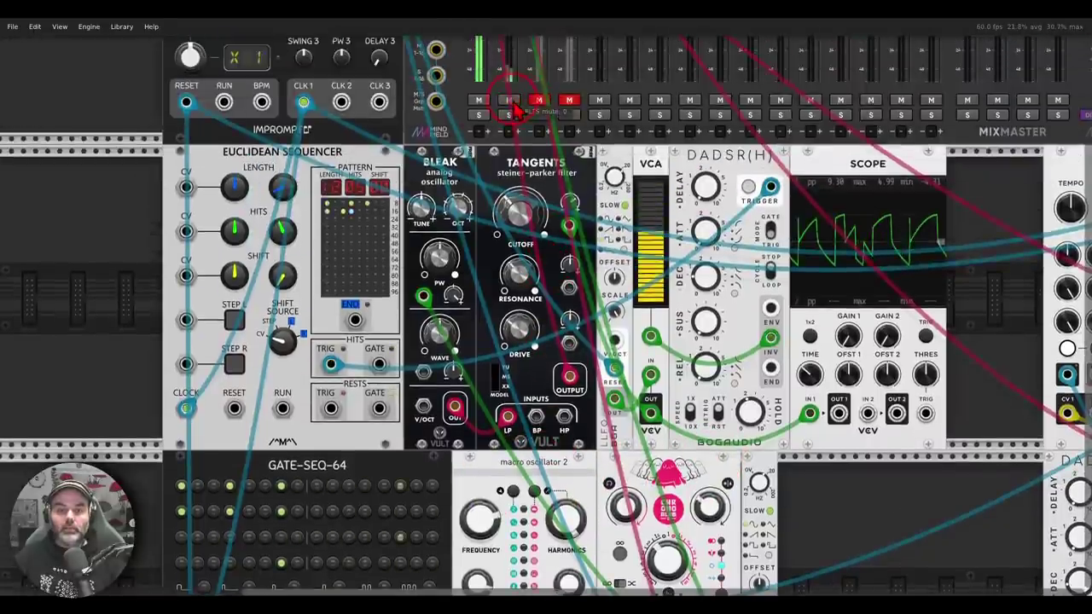
# Unplug the inverted envelope cable from the CV input of the VCA beside Tangents, compare the scope trace, and reconnect it.
pyautogui.scroll(-3, 568, 241)
pyautogui.scroll(1, 568, 243)
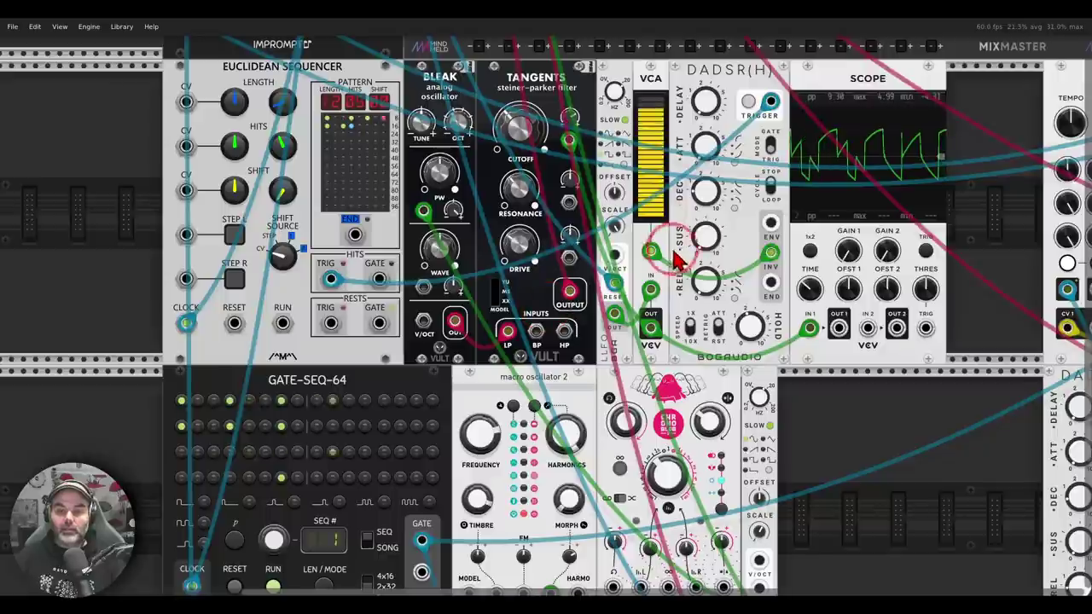
pyautogui.moveTo(650, 252); pyautogui.dragTo(671, 246)
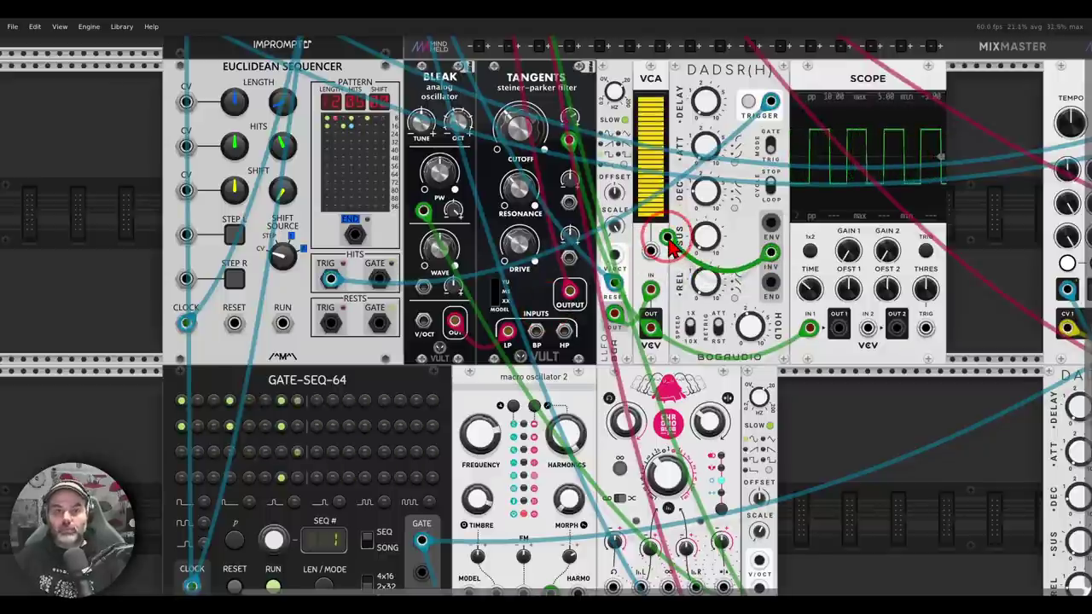
pyautogui.moveTo(667, 238); pyautogui.dragTo(651, 250)
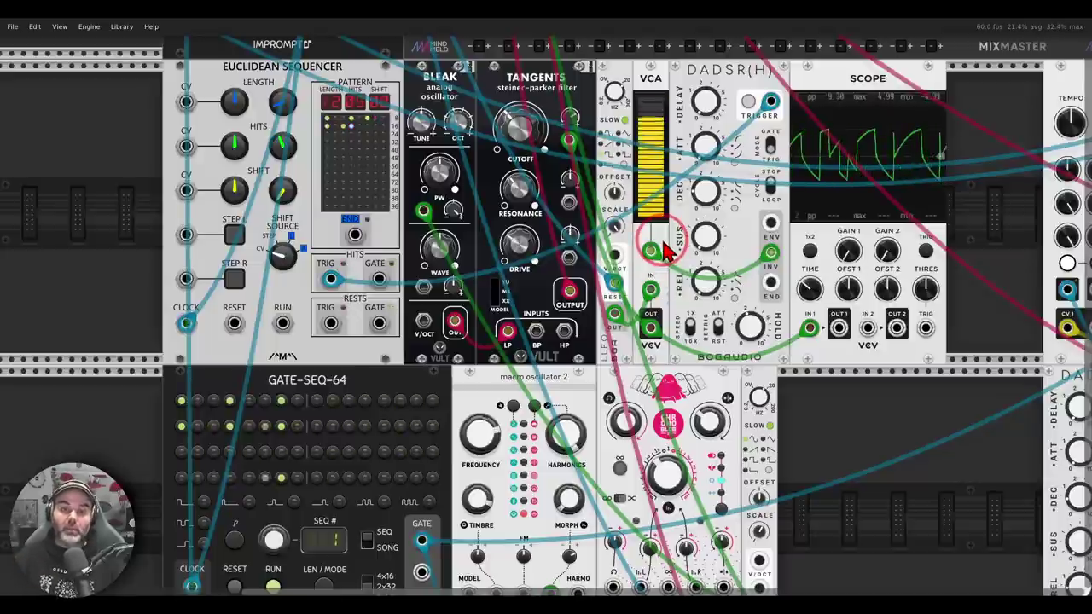
# Review how the SEQ 3 voice routes its pitch CV through the VCA and inverted DADSR(H) envelope, and unmute the FMOP channel.
pyautogui.moveTo(963, 244); pyautogui.dragTo(205, 257)
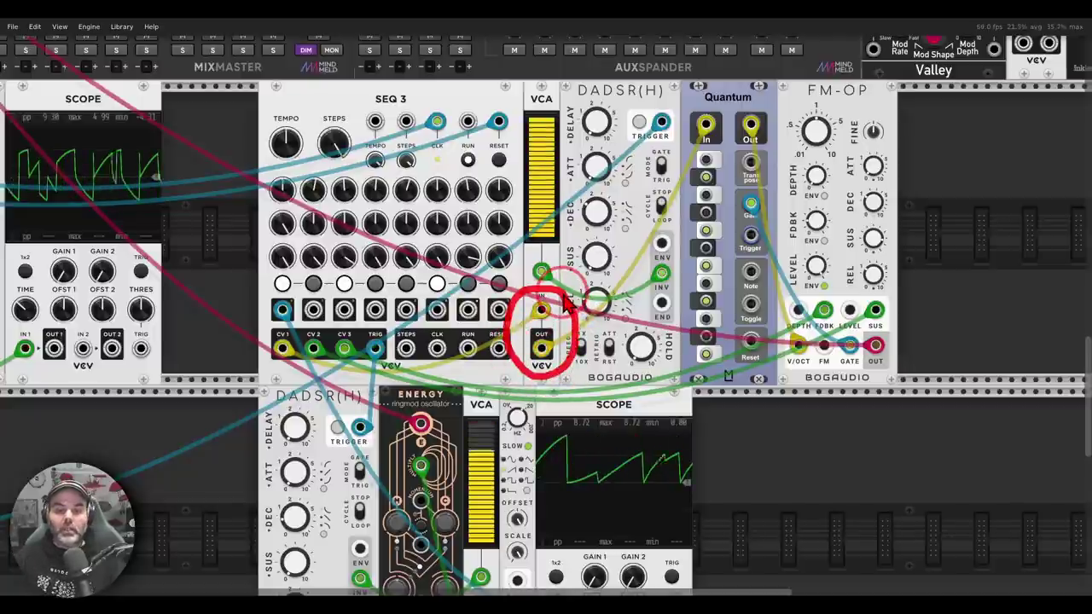
pyautogui.moveTo(567, 299)
pyautogui.mouseDown()
pyautogui.moveTo(648, 227)
pyautogui.moveTo(661, 194)
pyautogui.mouseUp()
pyautogui.press('Escape')
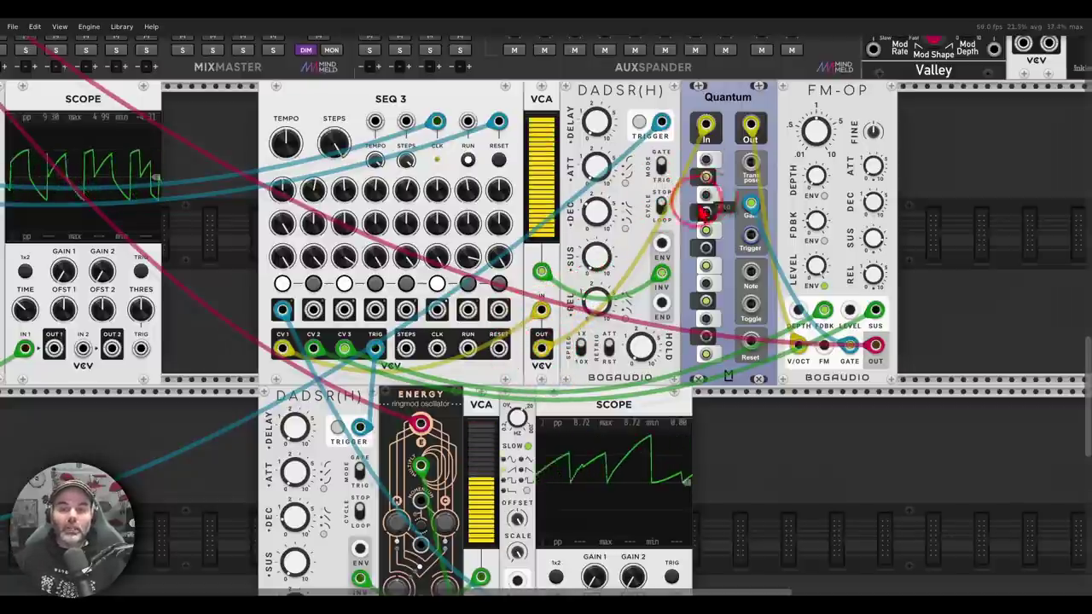
pyautogui.click(662, 209)
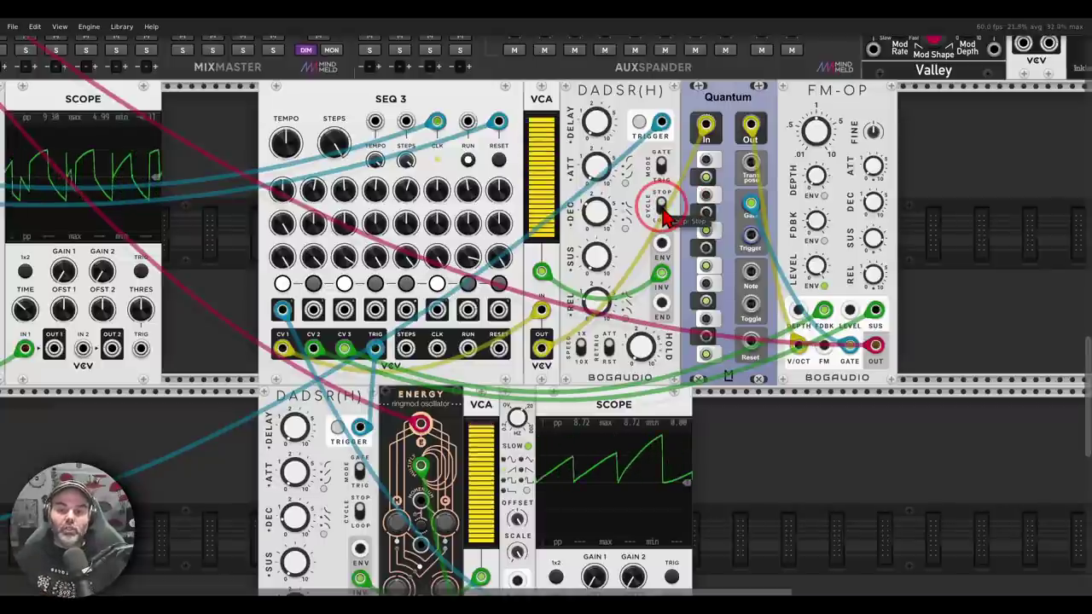
pyautogui.moveTo(250, 216); pyautogui.dragTo(577, 301)
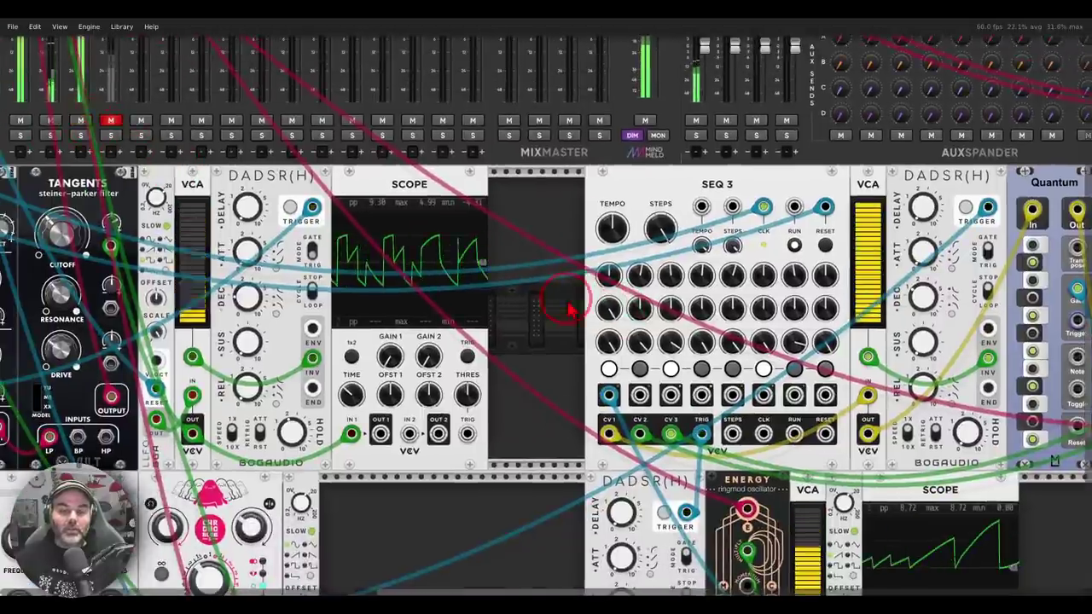
# Unplug the inverted envelope from the CV input of the VCA beside SEQ 3, listen to the sequence, and reconnect it.
pyautogui.hscroll(5, 275, 258)
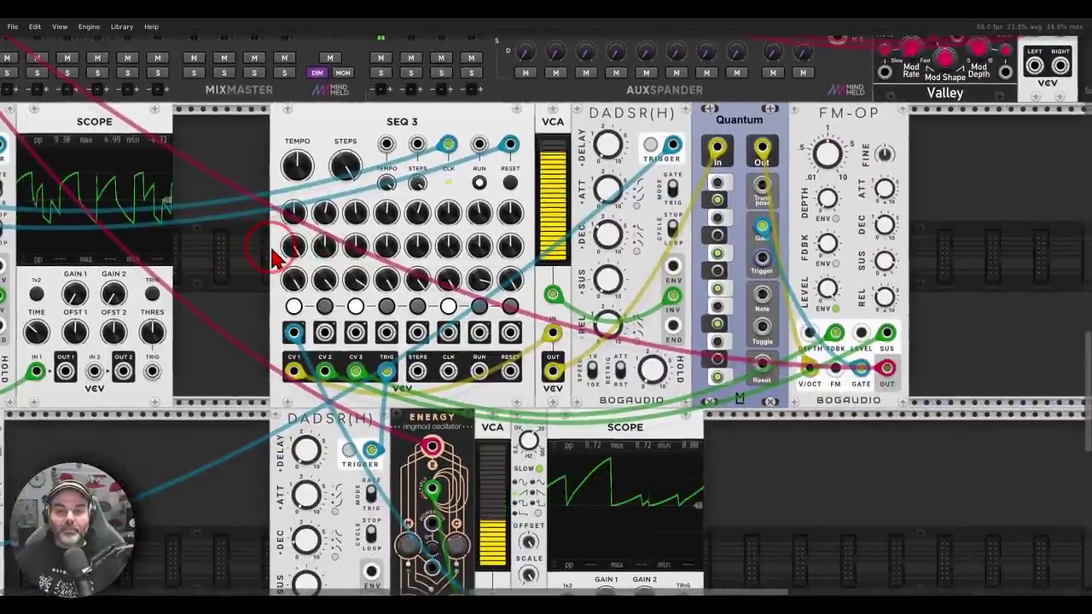
pyautogui.moveTo(272, 250); pyautogui.dragTo(256, 273)
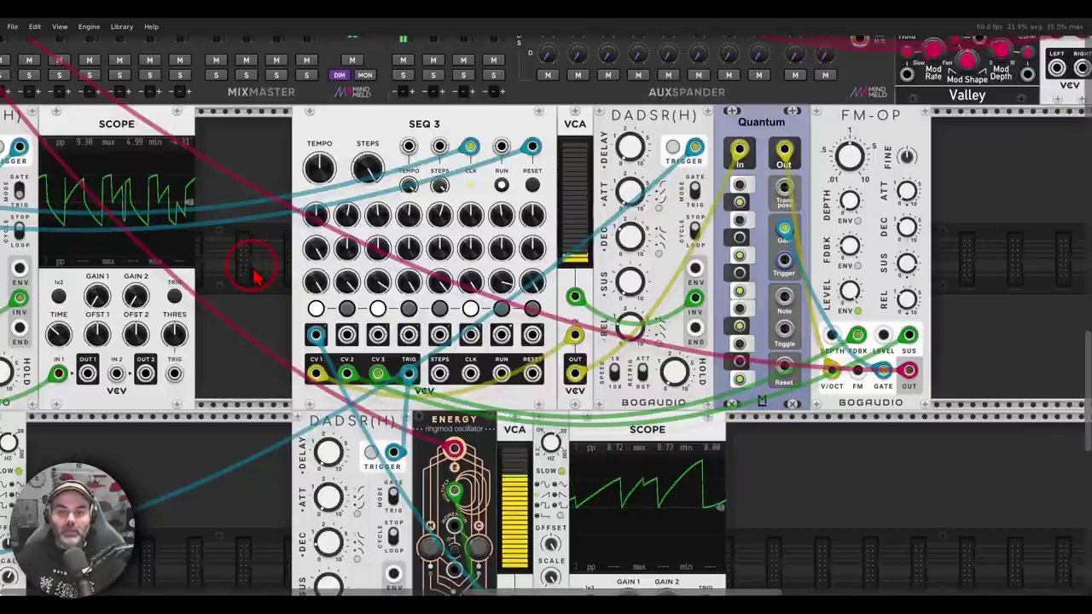
pyautogui.moveTo(575, 297); pyautogui.dragTo(602, 285)
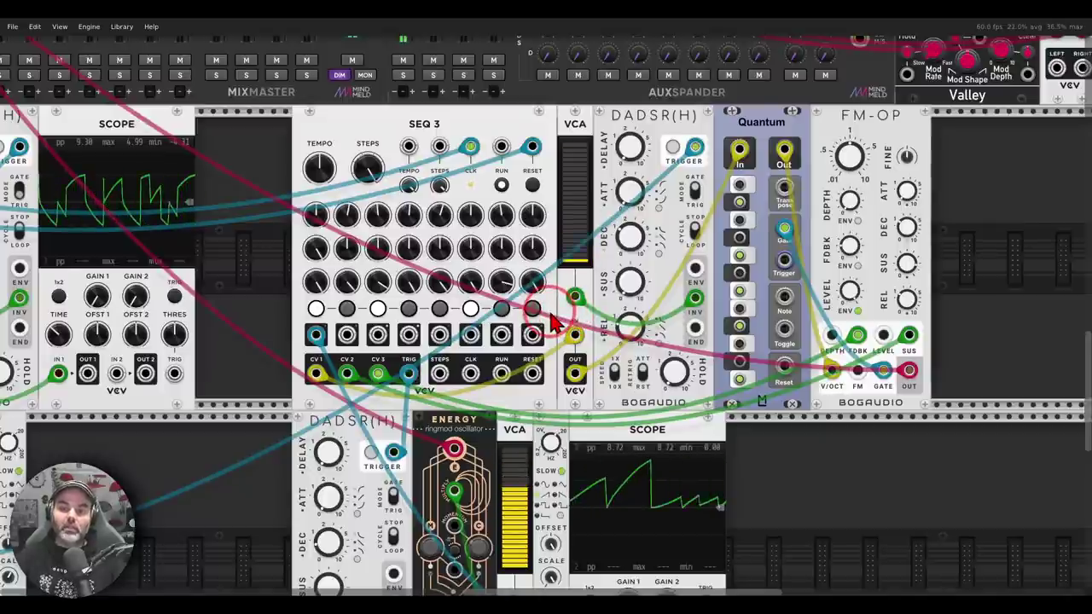
pyautogui.click(377, 308)
pyautogui.hscroll(-10, 375, 308)
pyautogui.click(549, 280)
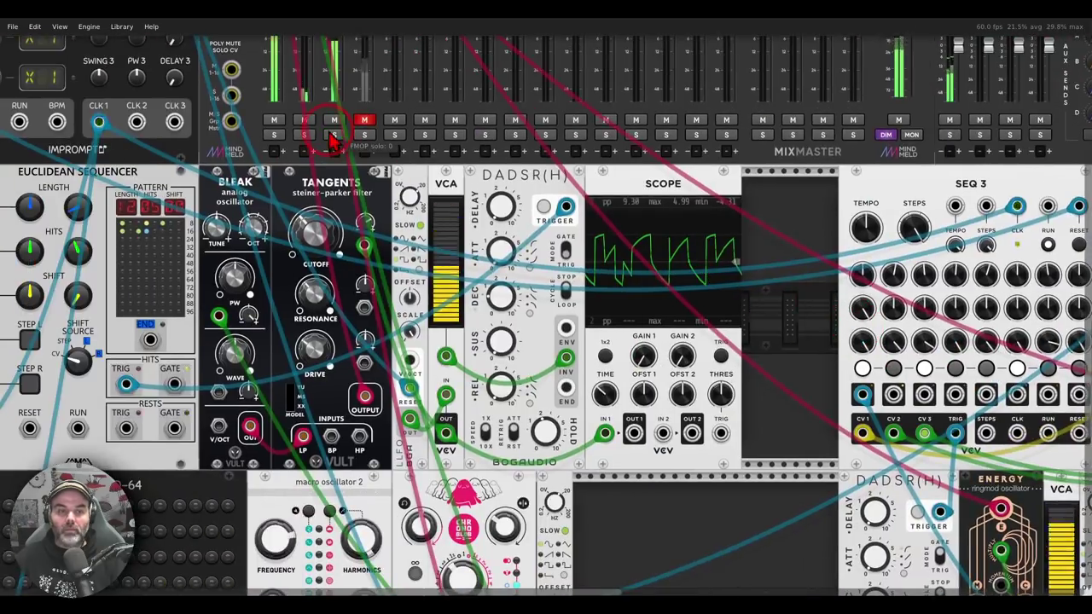
# Examine the Energy ringmod oscillator voice, including the LFO output passing through the envelope-controlled VCA and its scope trace.
pyautogui.moveTo(782, 451); pyautogui.dragTo(349, 180)
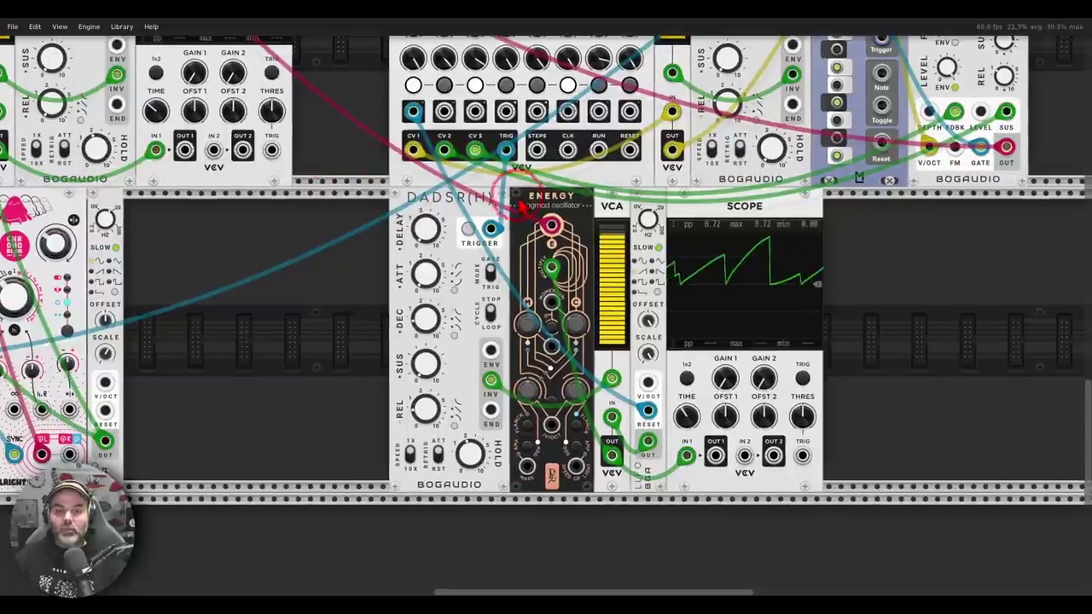
pyautogui.moveTo(522, 207)
pyautogui.mouseDown()
pyautogui.moveTo(577, 202)
pyautogui.moveTo(523, 189)
pyautogui.moveTo(556, 232)
pyautogui.moveTo(573, 186)
pyautogui.mouseUp()
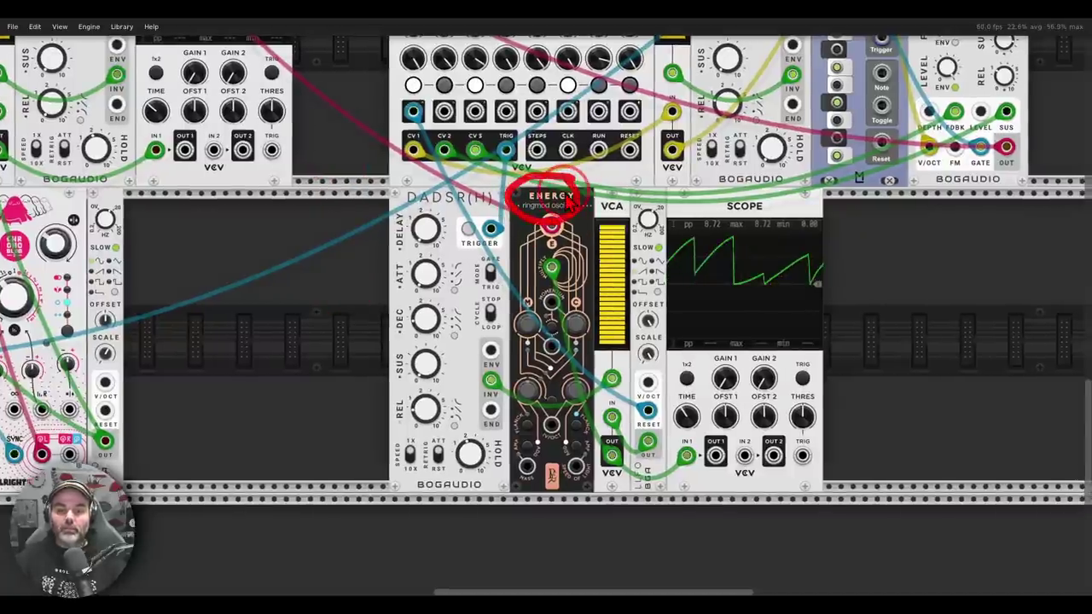
pyautogui.moveTo(658, 426)
pyautogui.mouseDown()
pyautogui.moveTo(633, 457)
pyautogui.moveTo(675, 462)
pyautogui.moveTo(650, 436)
pyautogui.mouseUp()
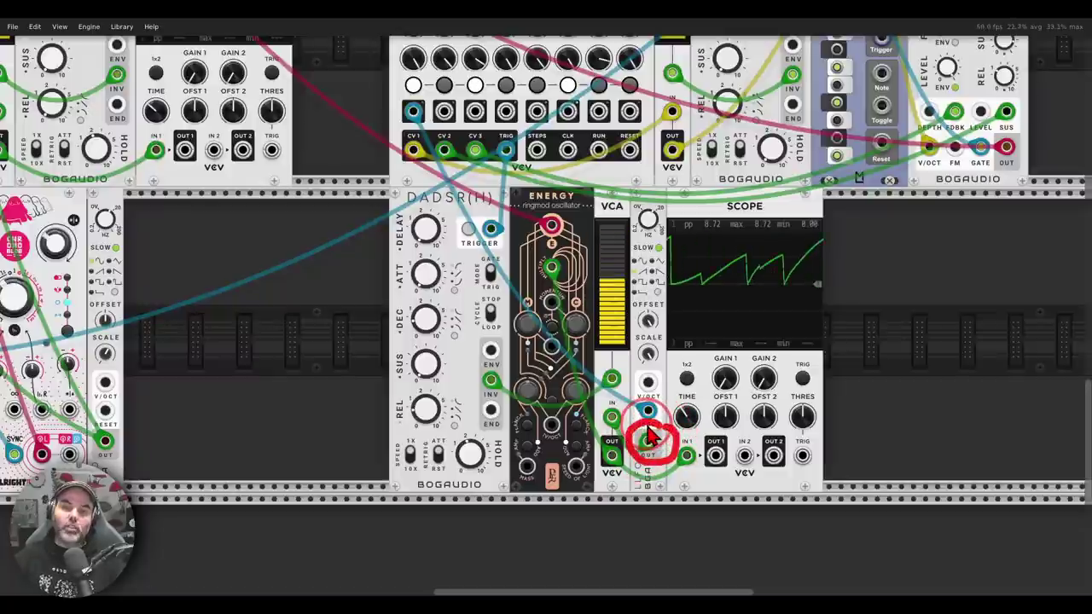
pyautogui.moveTo(529, 126)
pyautogui.mouseDown()
pyautogui.moveTo(535, 166)
pyautogui.moveTo(524, 141)
pyautogui.mouseUp()
pyautogui.moveTo(832, 222)
pyautogui.mouseDown()
pyautogui.moveTo(674, 303)
pyautogui.moveTo(828, 243)
pyautogui.moveTo(816, 253)
pyautogui.mouseUp()
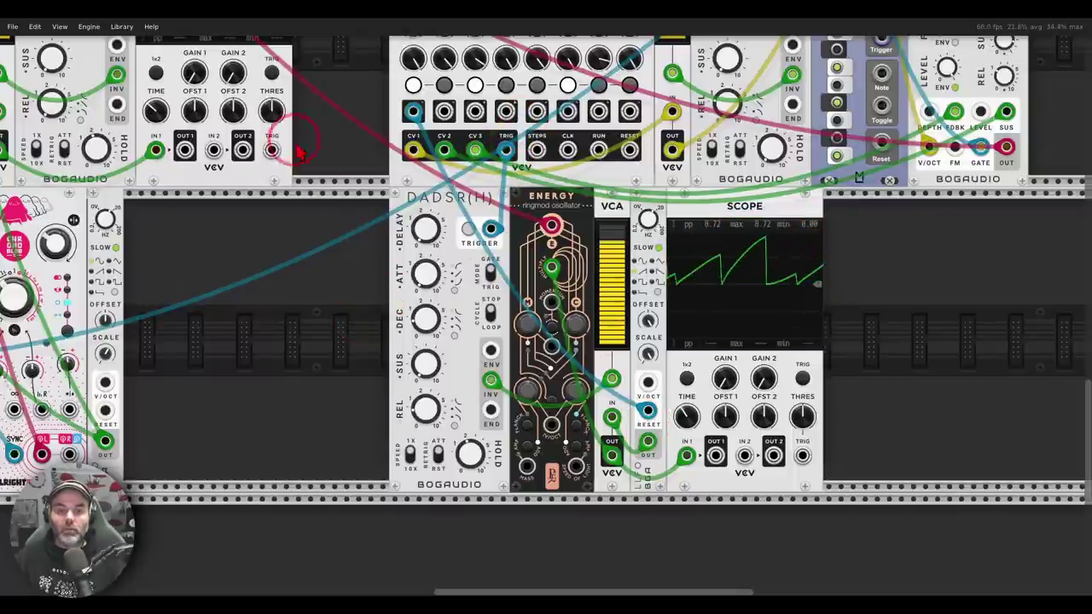
# Unmute the Energy oscillator's mixer channel and bring the whole patch into view while all four voices play.
pyautogui.moveTo(321, 136); pyautogui.dragTo(794, 492)
pyautogui.click(388, 194)
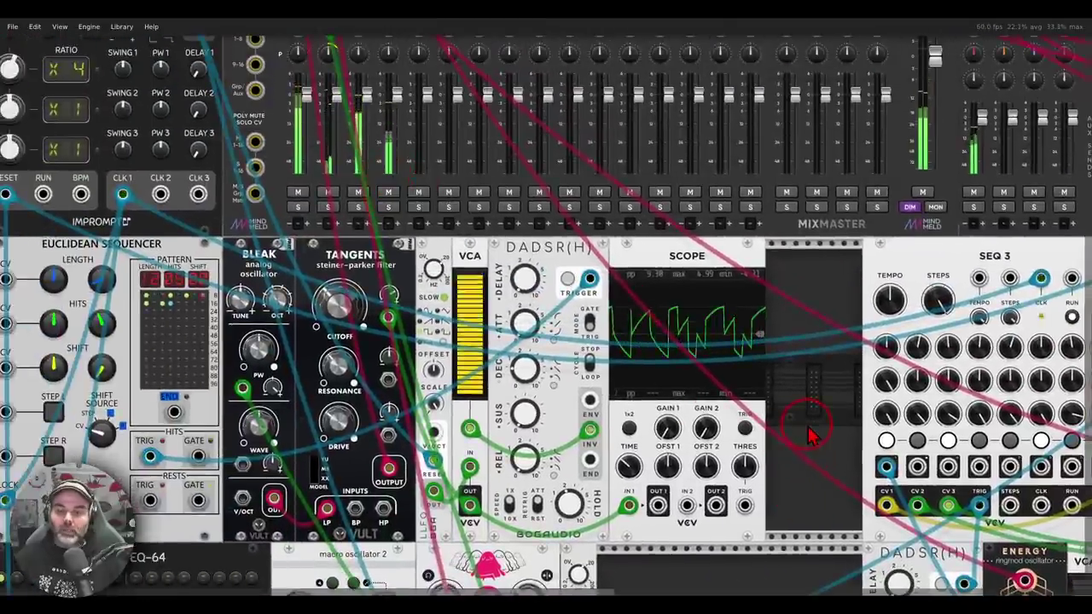
pyautogui.keyDown('ctrl'); pyautogui.scroll(-3, 808, 443); pyautogui.keyUp('ctrl')
pyautogui.moveTo(809, 437); pyautogui.dragTo(604, 362)
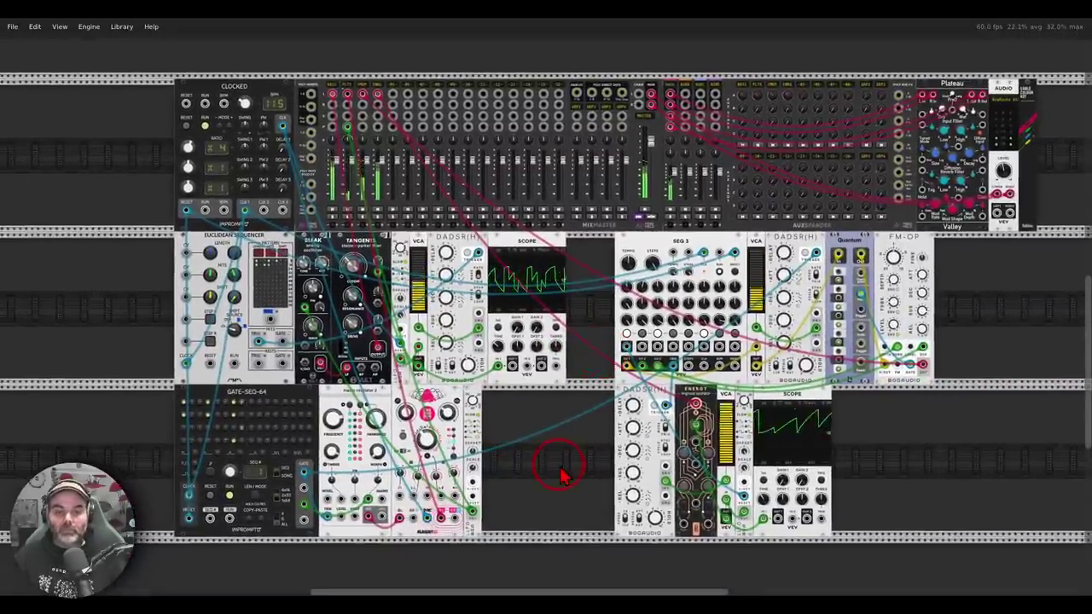